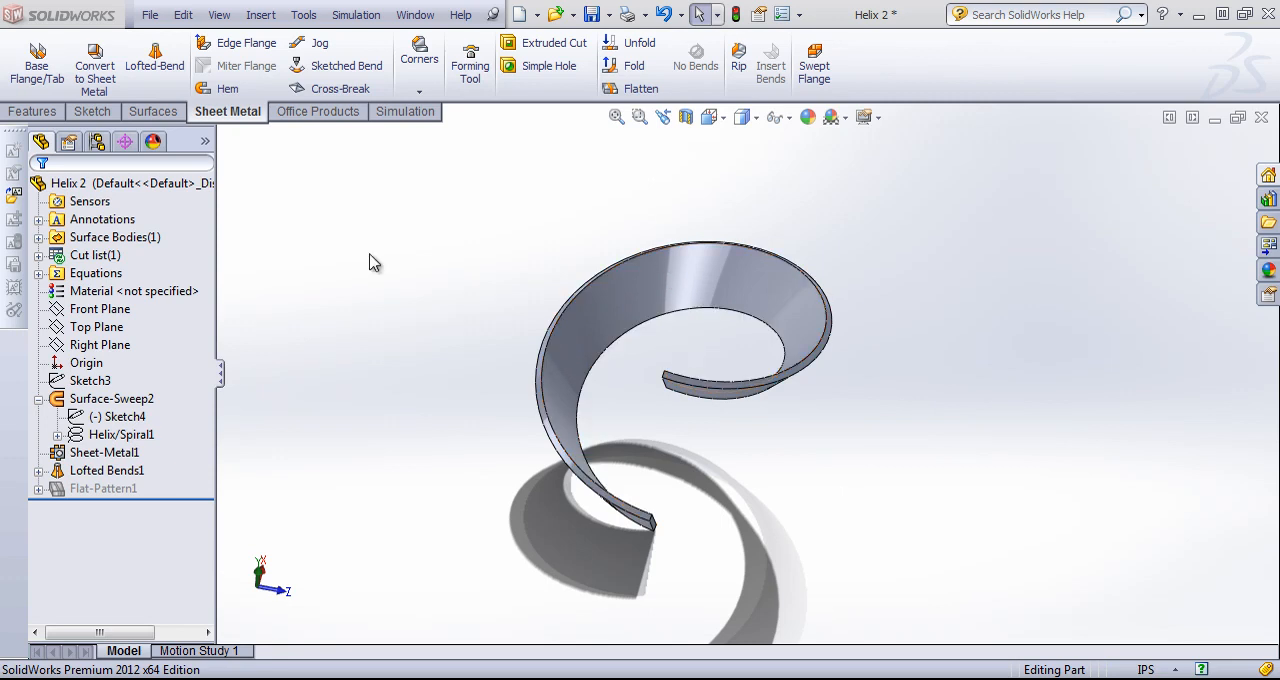
Create a new document from the Part template.
click(150, 15)
click(165, 29)
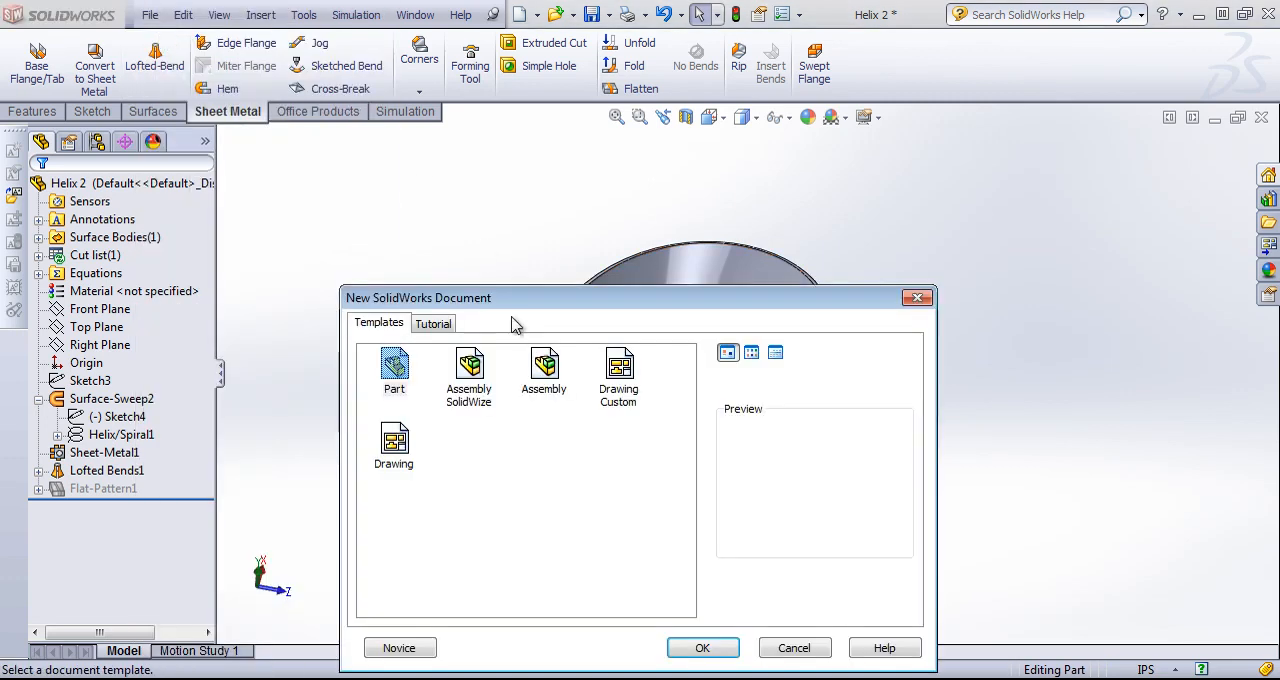
click(702, 650)
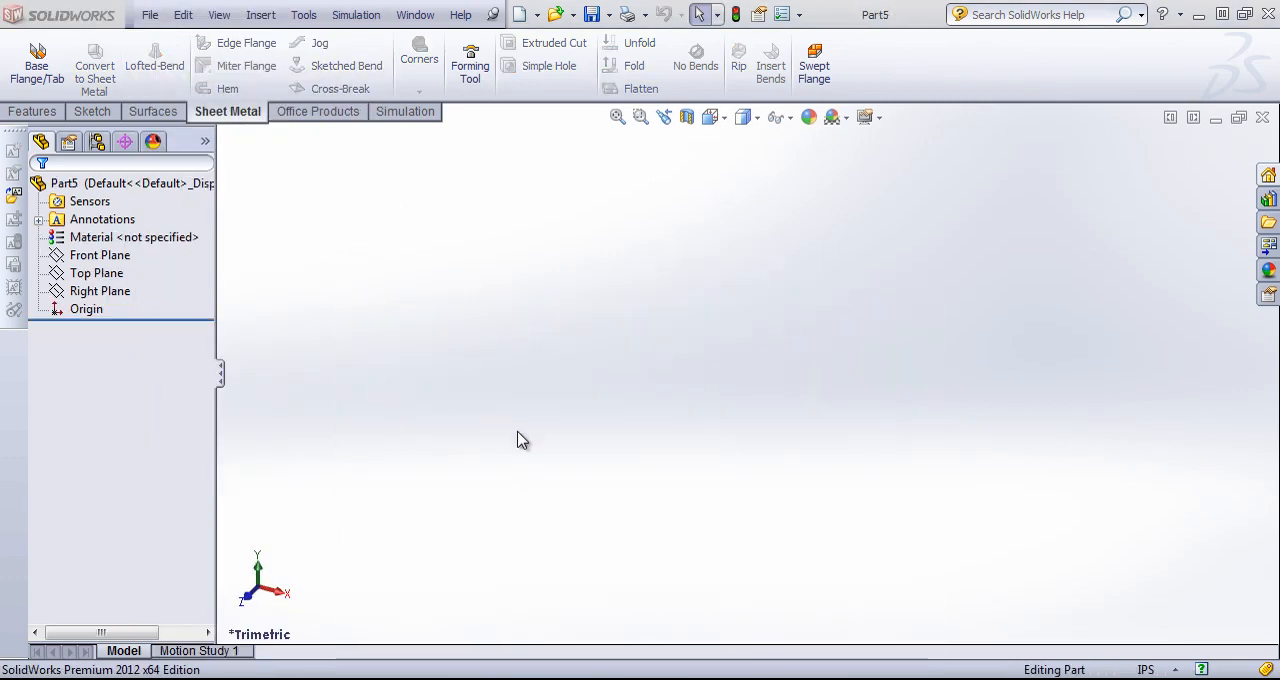
Sketch a circle about 4.26 in in diameter on the Top Plane, centred on the origin.
click(100, 273)
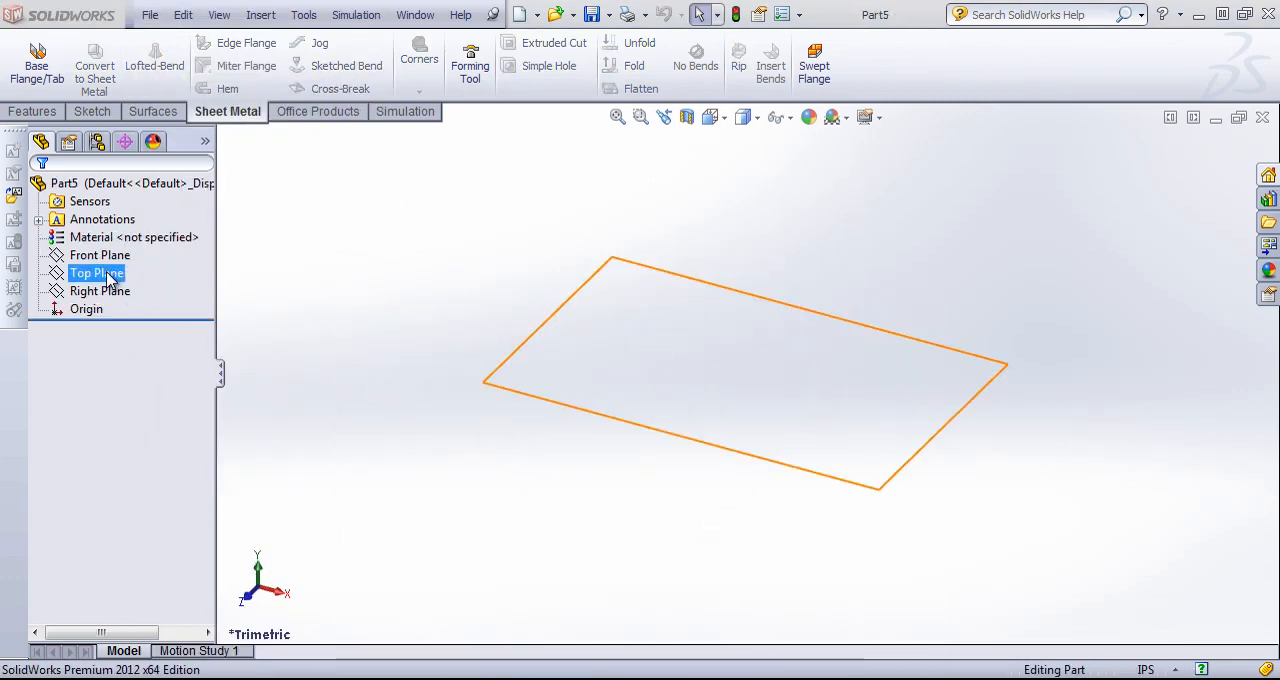
click(106, 113)
click(155, 42)
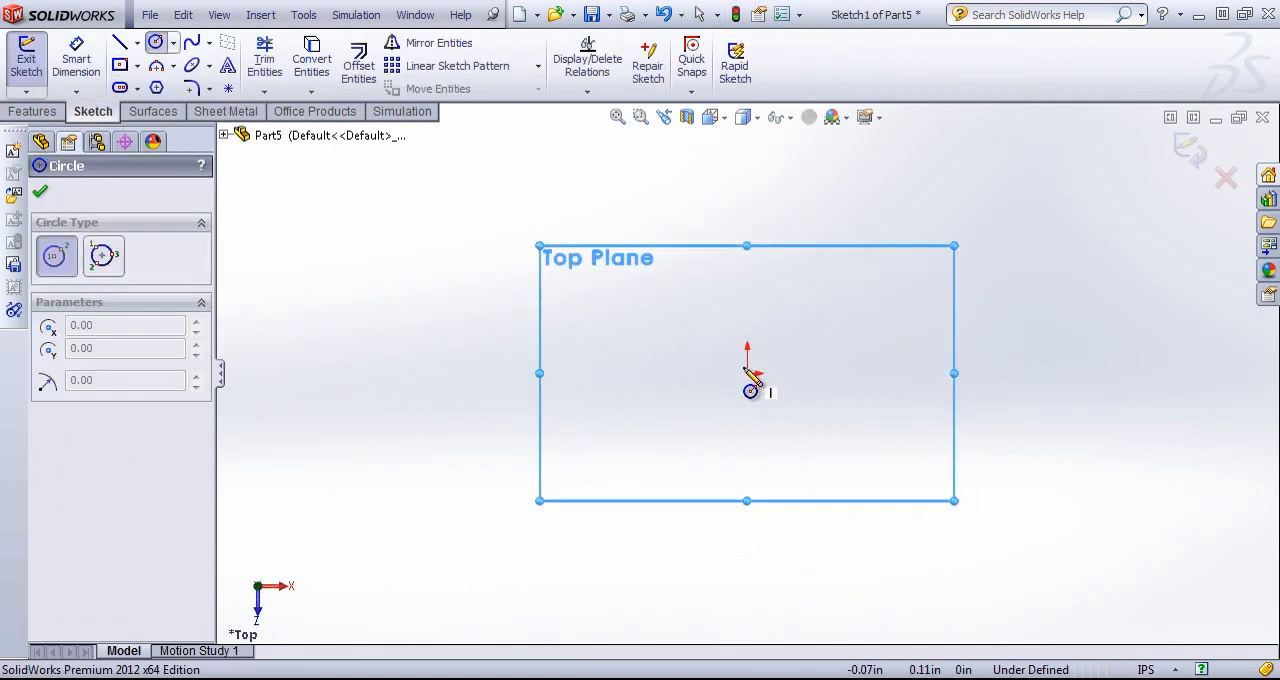
click(747, 373)
click(866, 336)
Dimension the circle's diameter to 3 in and close the sketch.
key(s)
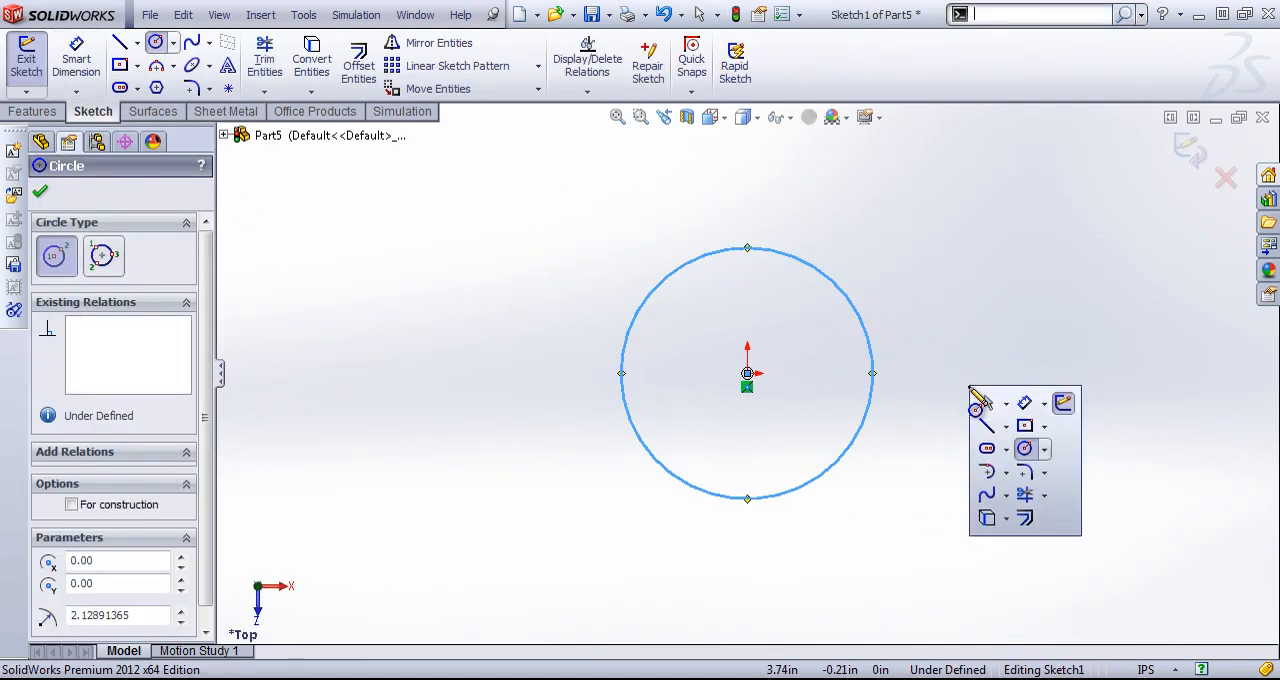
click(1025, 403)
click(873, 364)
click(988, 378)
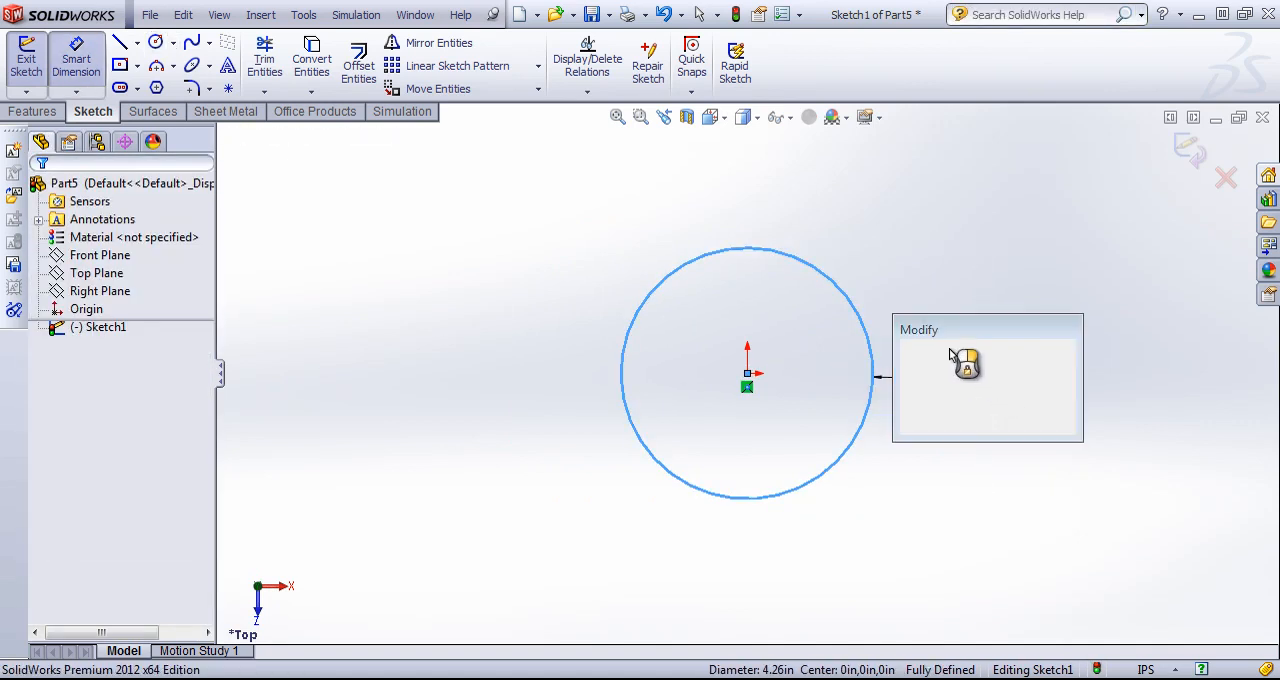
text(3)
key(Return)
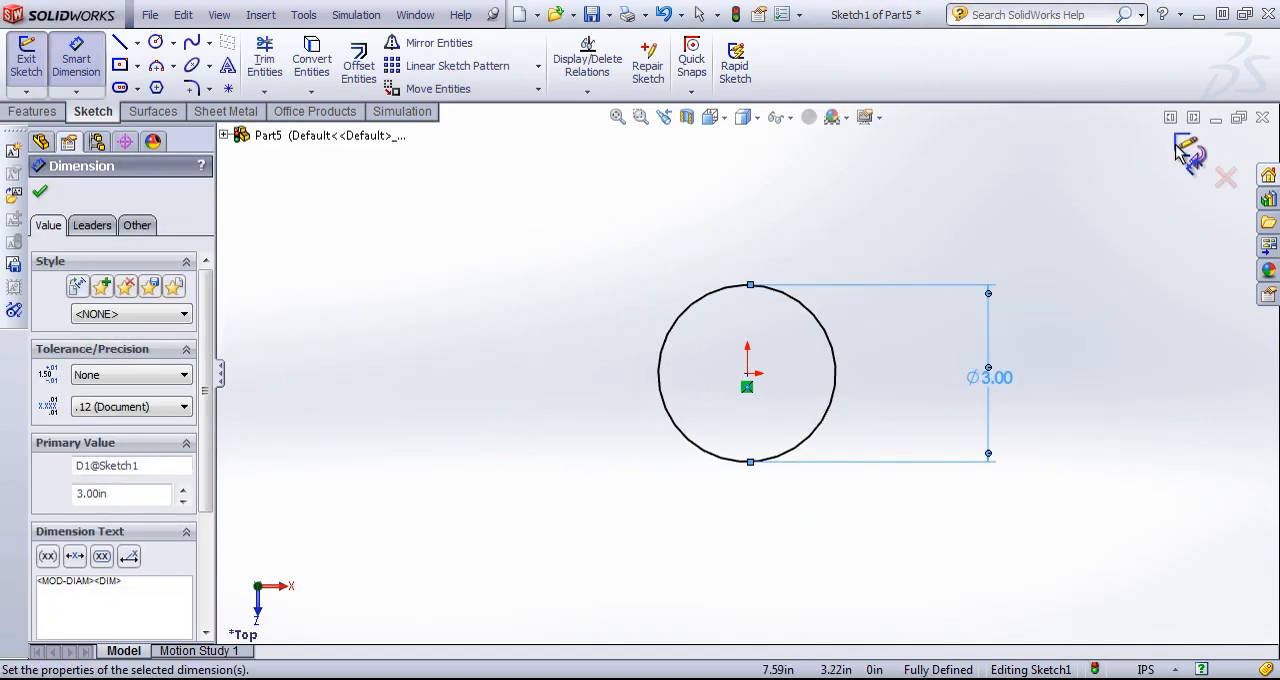
click(1188, 148)
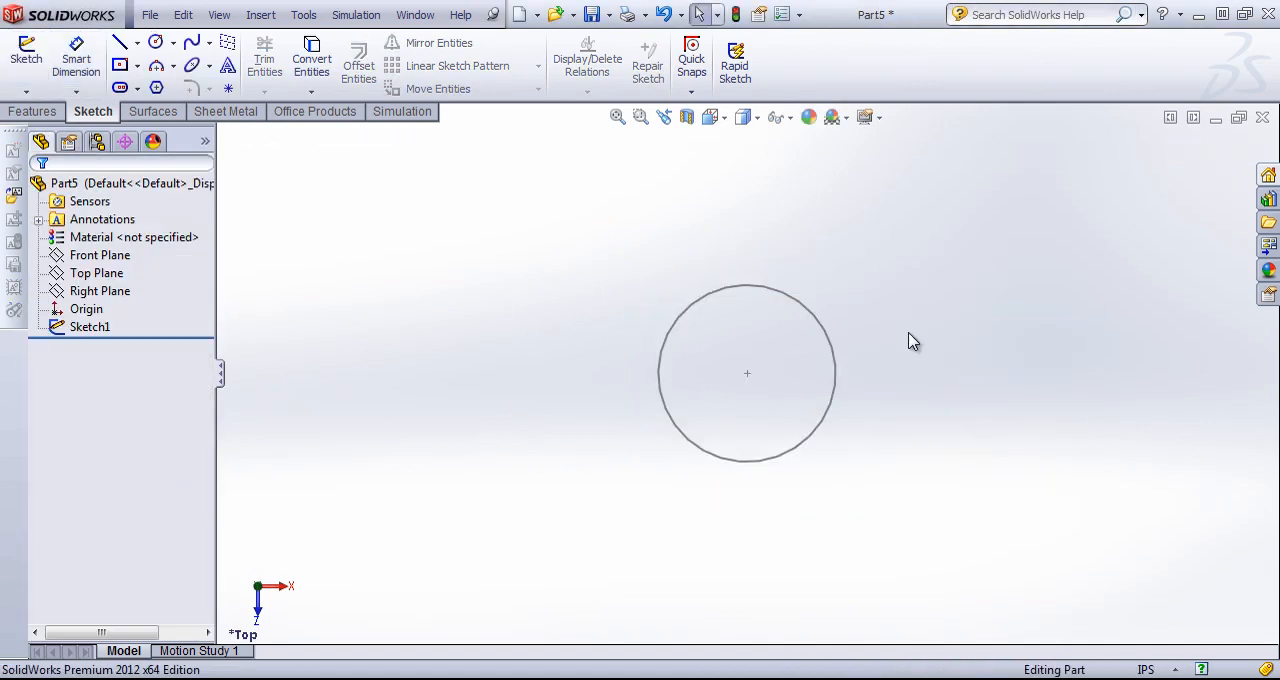
Start a second sketch on the Top Plane with a circle about 5.22 in in diameter centred on the origin.
click(96, 273)
click(156, 42)
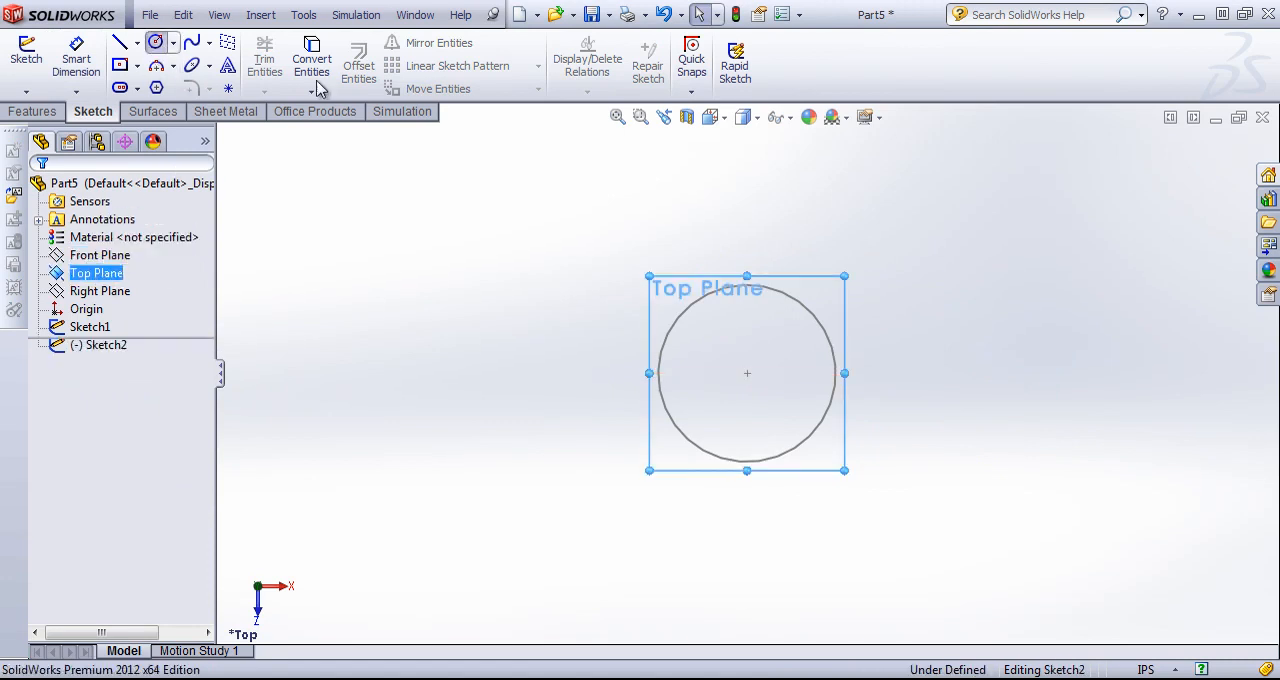
click(747, 373)
click(900, 337)
Dimension the second circle's diameter to 5 in and close its sketch.
key(s)
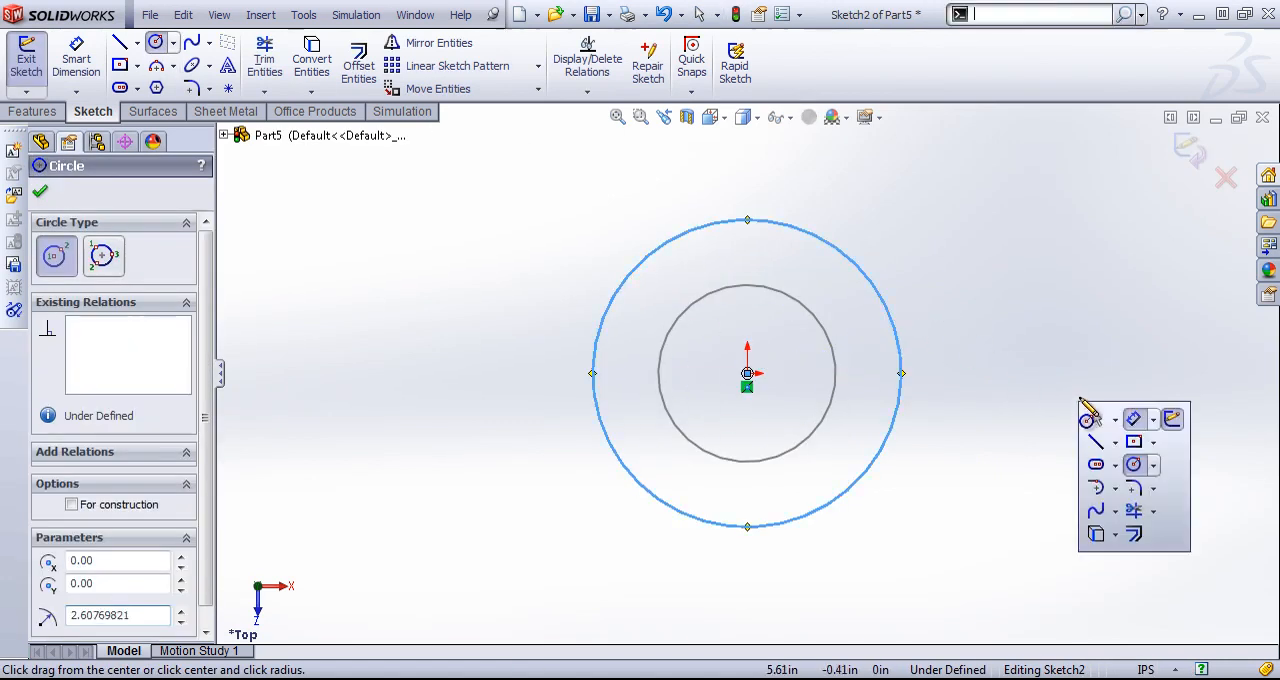
click(1134, 420)
click(895, 326)
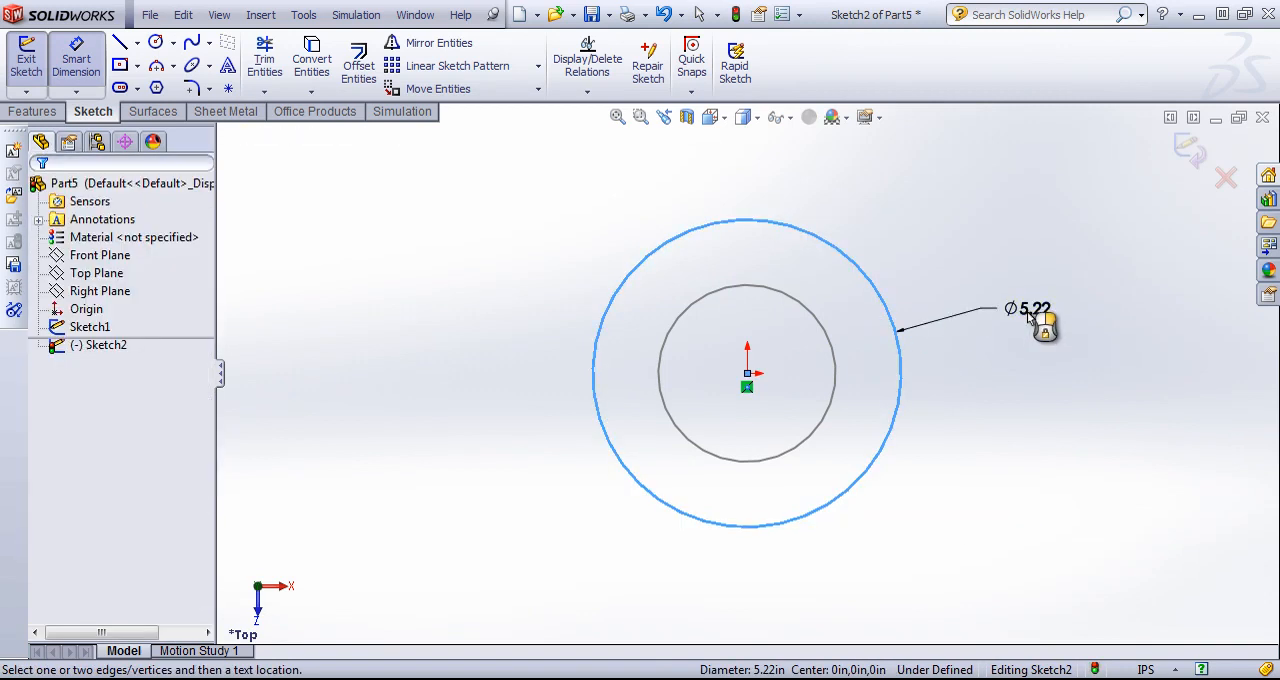
click(1030, 310)
text(5.21539641in)
key(Return)
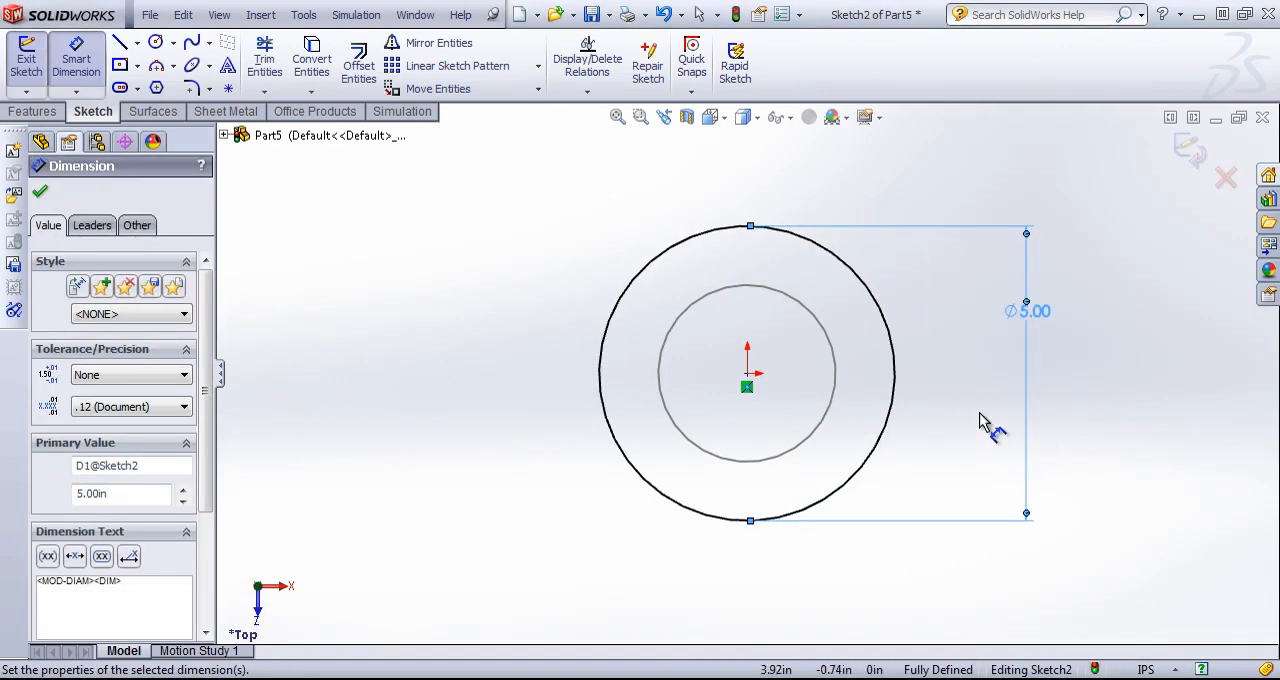
click(1190, 150)
Create a clockwise helix from the inner circle with a constant 3 in pitch, 1 revolution and a 270-degree start angle.
middle_drag(978, 485, 905, 467)
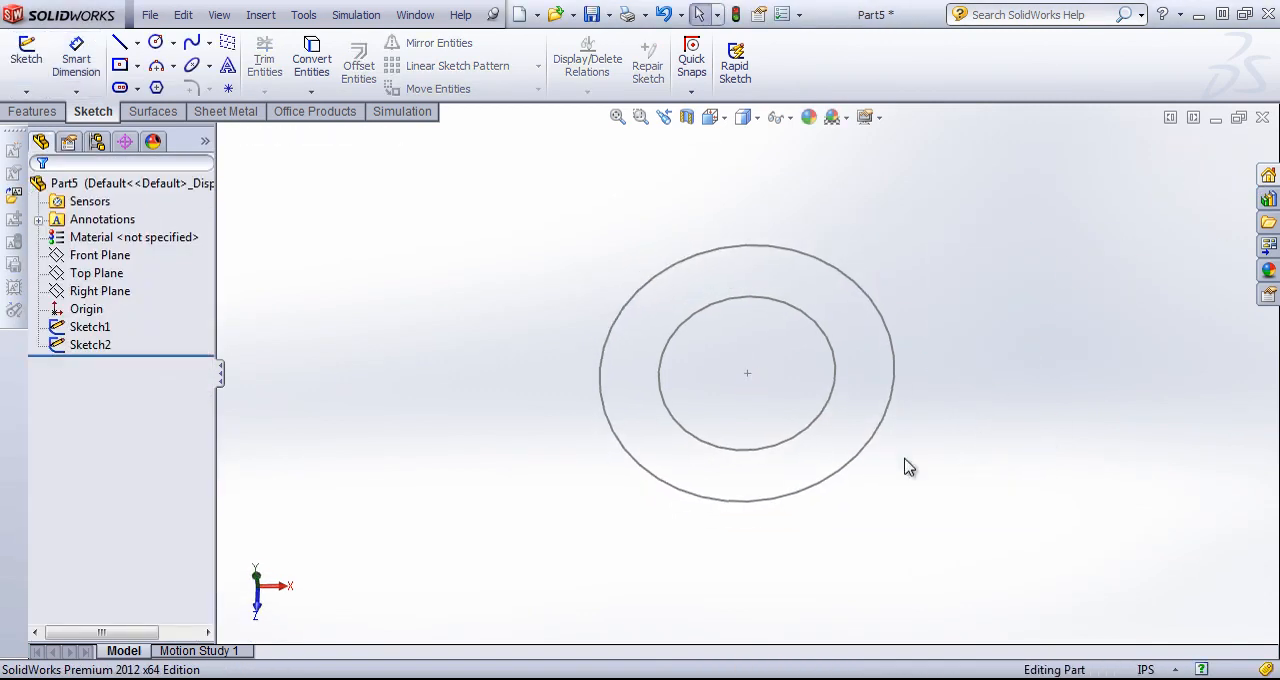
click(32, 111)
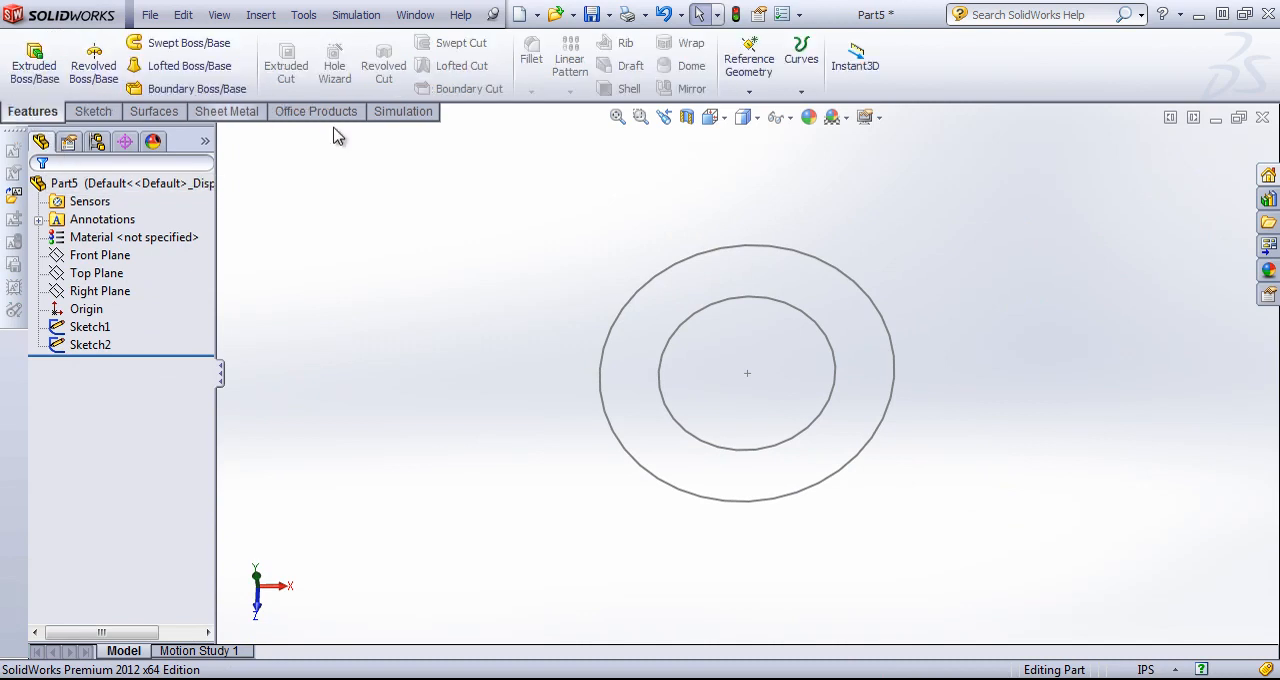
click(801, 88)
click(855, 190)
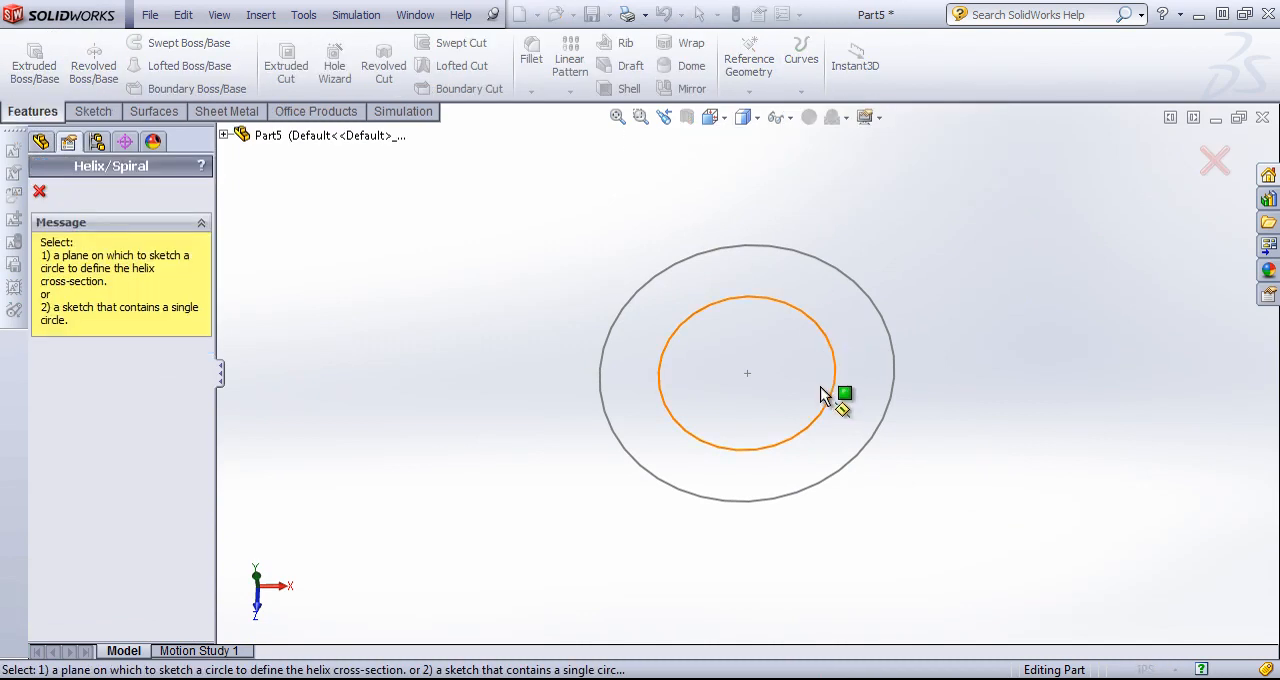
click(831, 388)
middle_drag(830, 386, 848, 327)
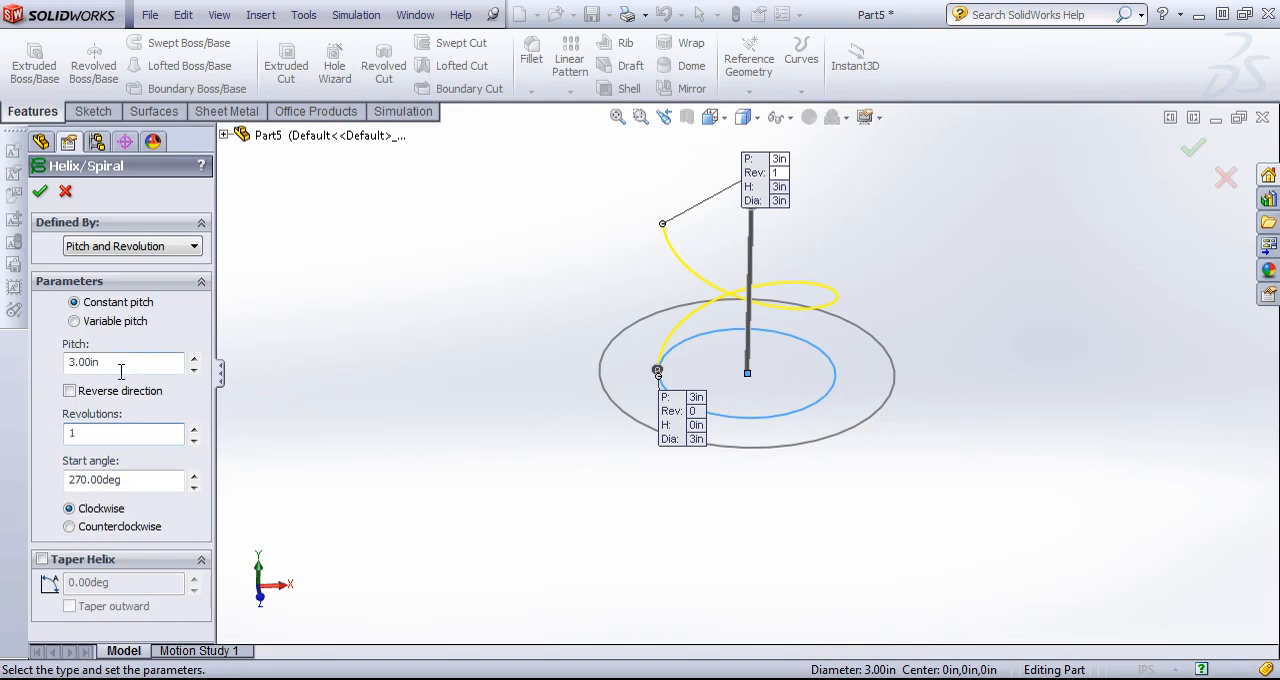
click(40, 193)
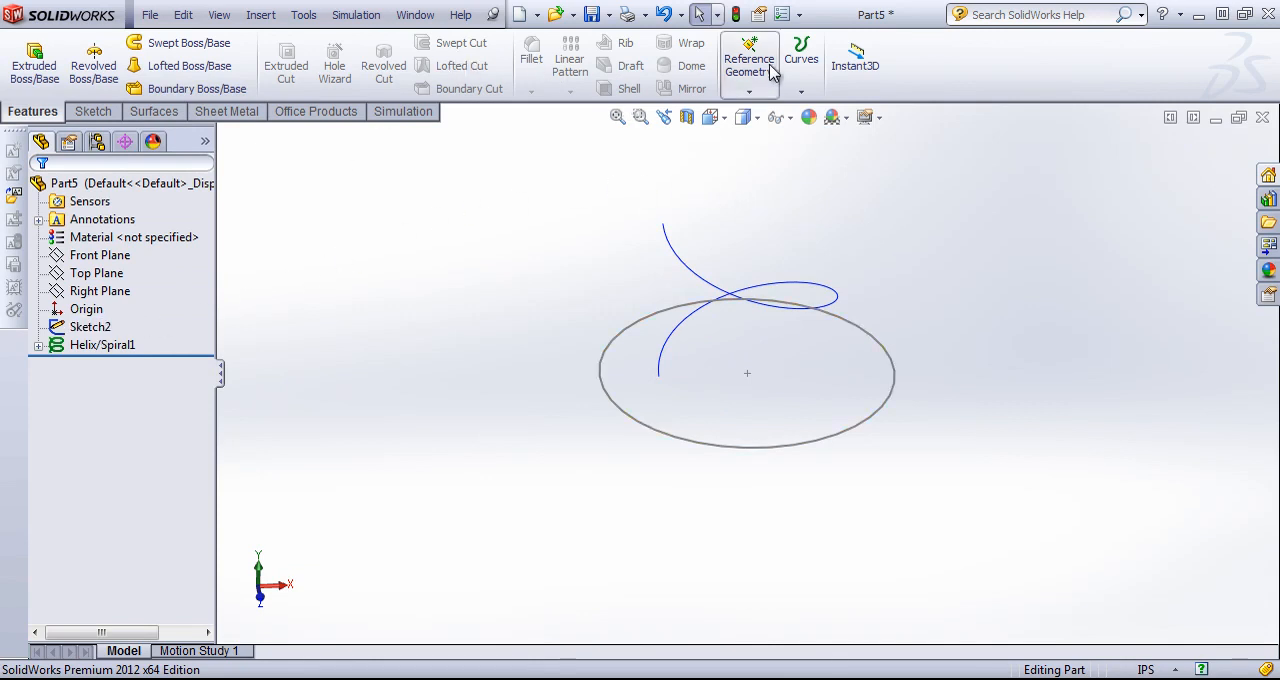
Create a matching clockwise helix from the outer circle with 3 in pitch, 1 revolution and a 270-degree start angle.
click(801, 60)
click(812, 172)
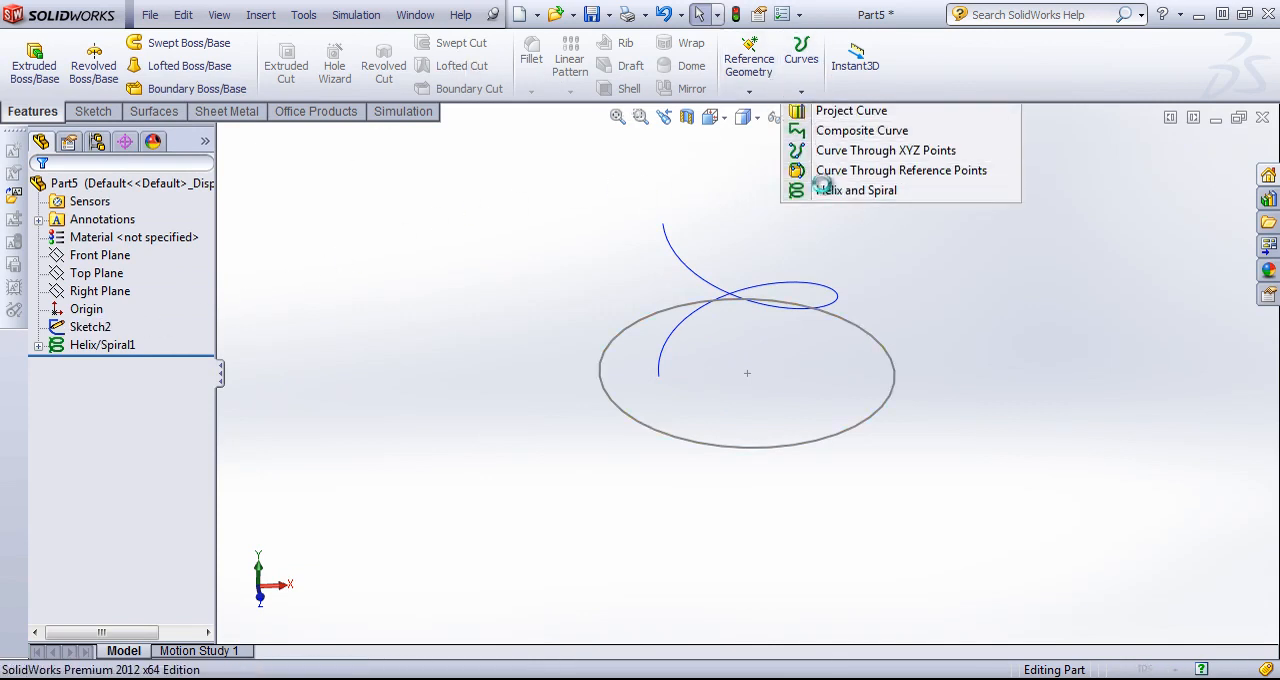
click(601, 378)
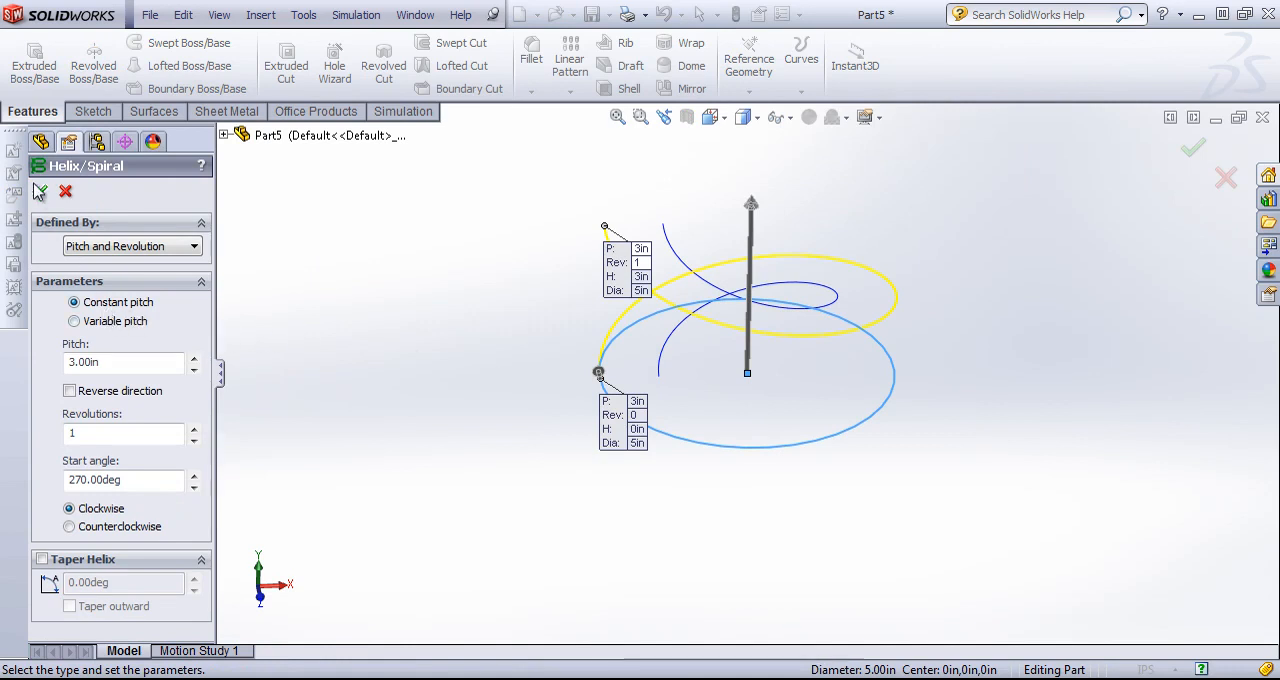
click(40, 193)
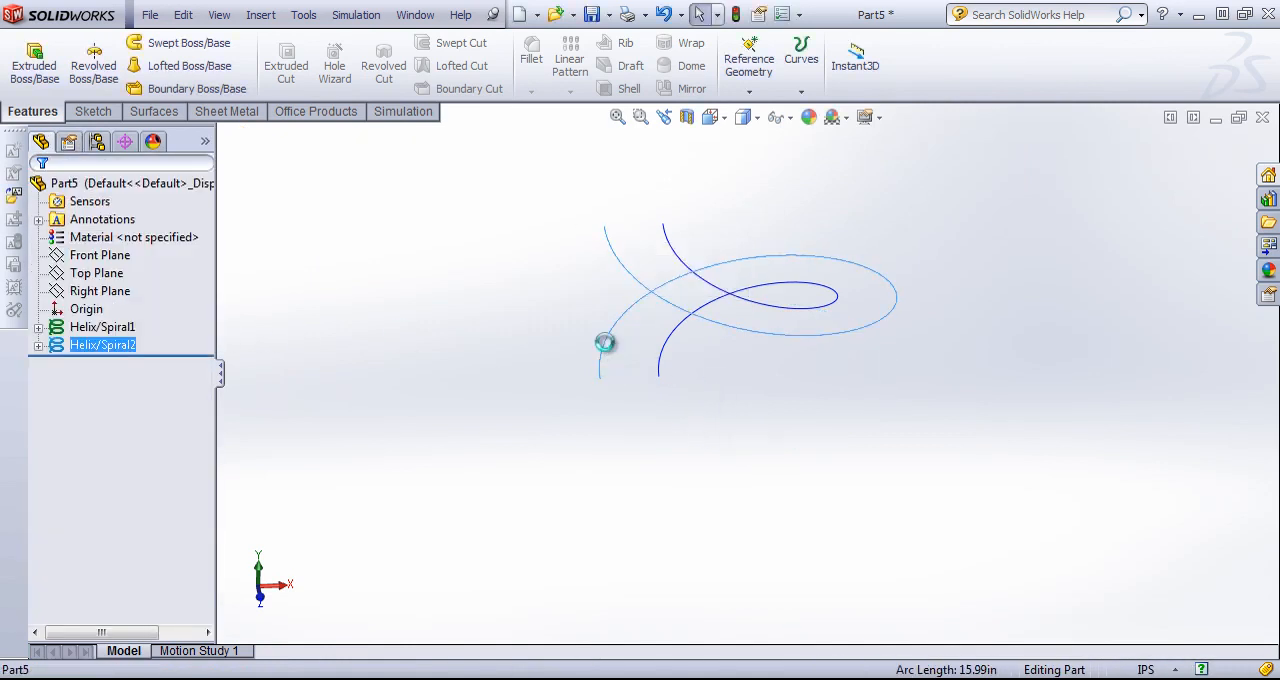
Examine the two helices from several viewing angles.
middle_drag(606, 357, 735, 372)
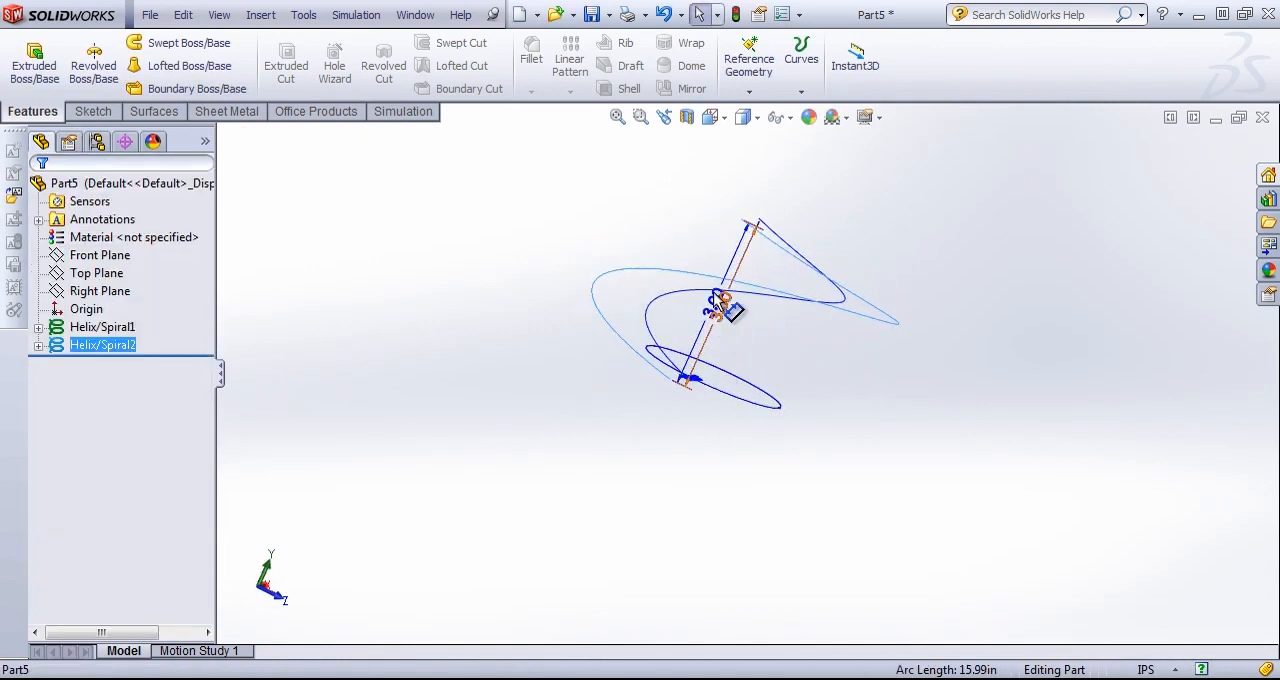
drag(714, 294, 777, 314)
middle_drag(730, 347, 658, 388)
click(657, 418)
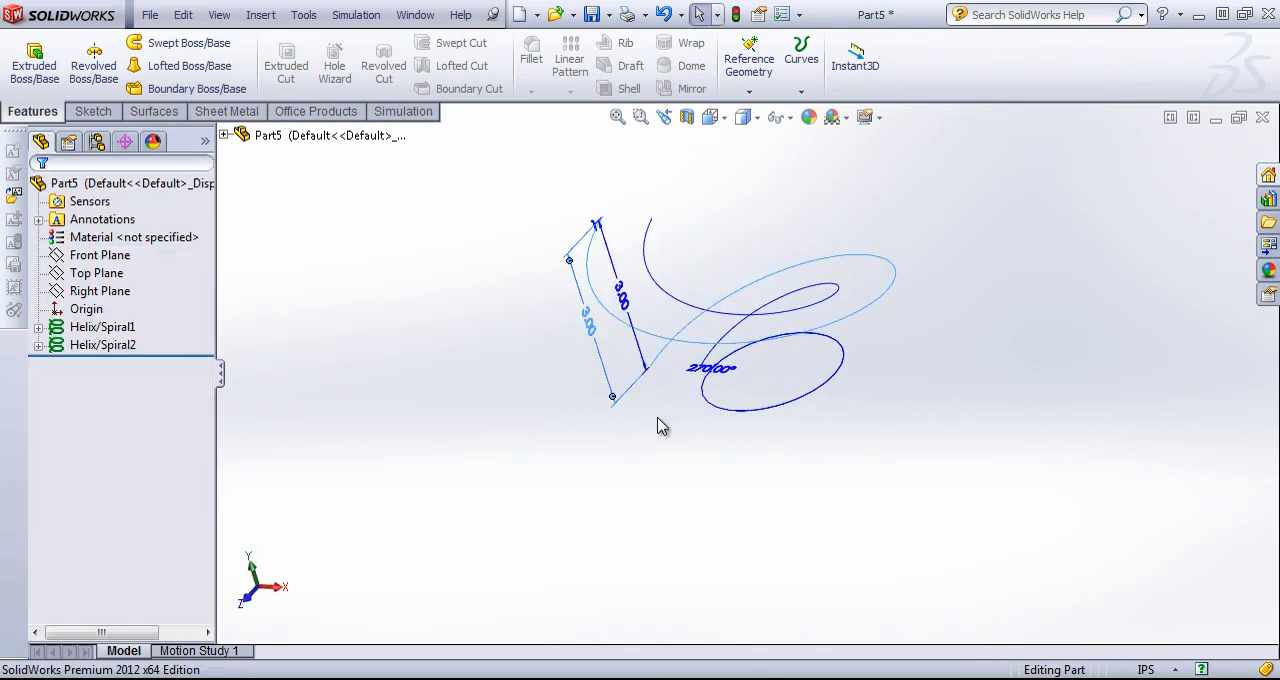
click(686, 316)
middle_drag(686, 316, 778, 391)
click(800, 350)
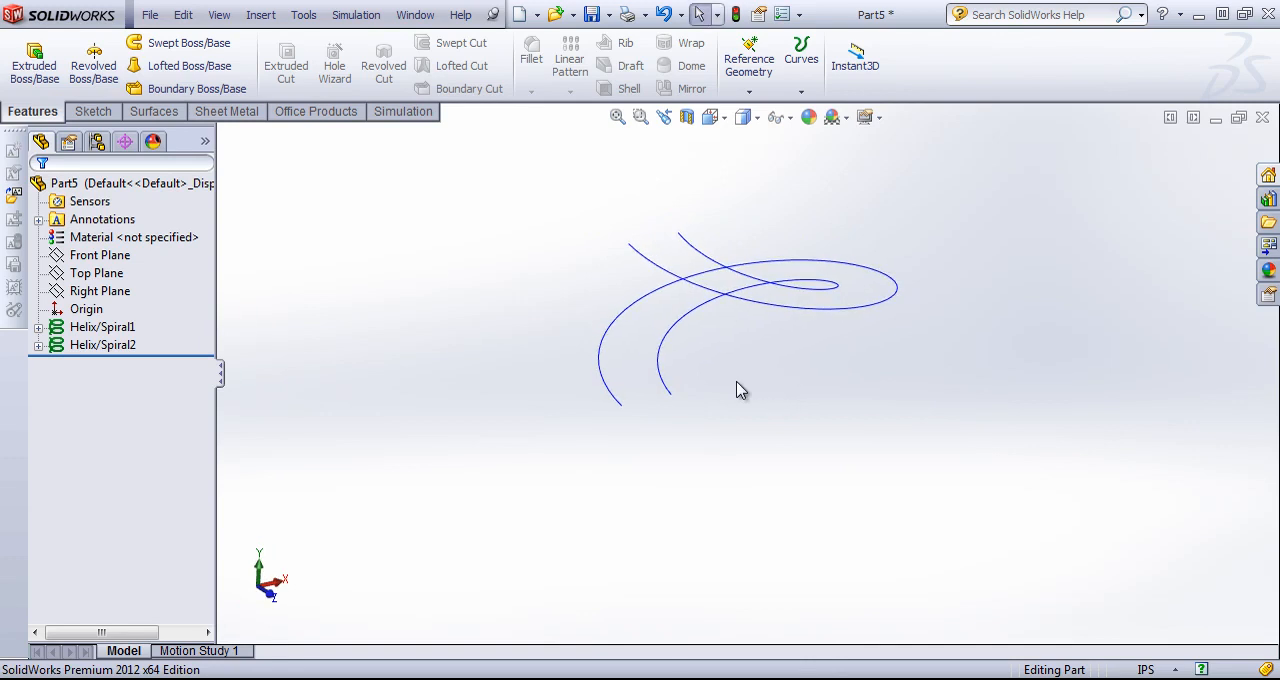
Convert the outer helix into a new 3D sketch and close the sketch.
click(92, 111)
click(26, 91)
click(67, 130)
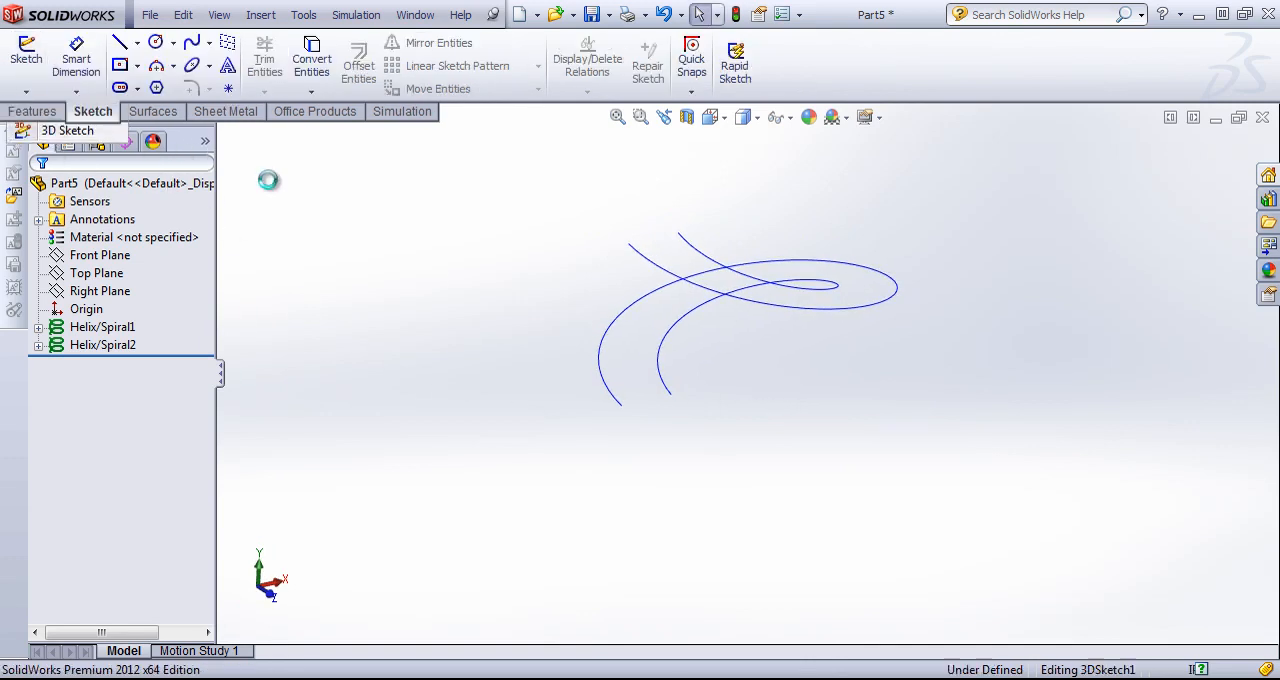
click(603, 352)
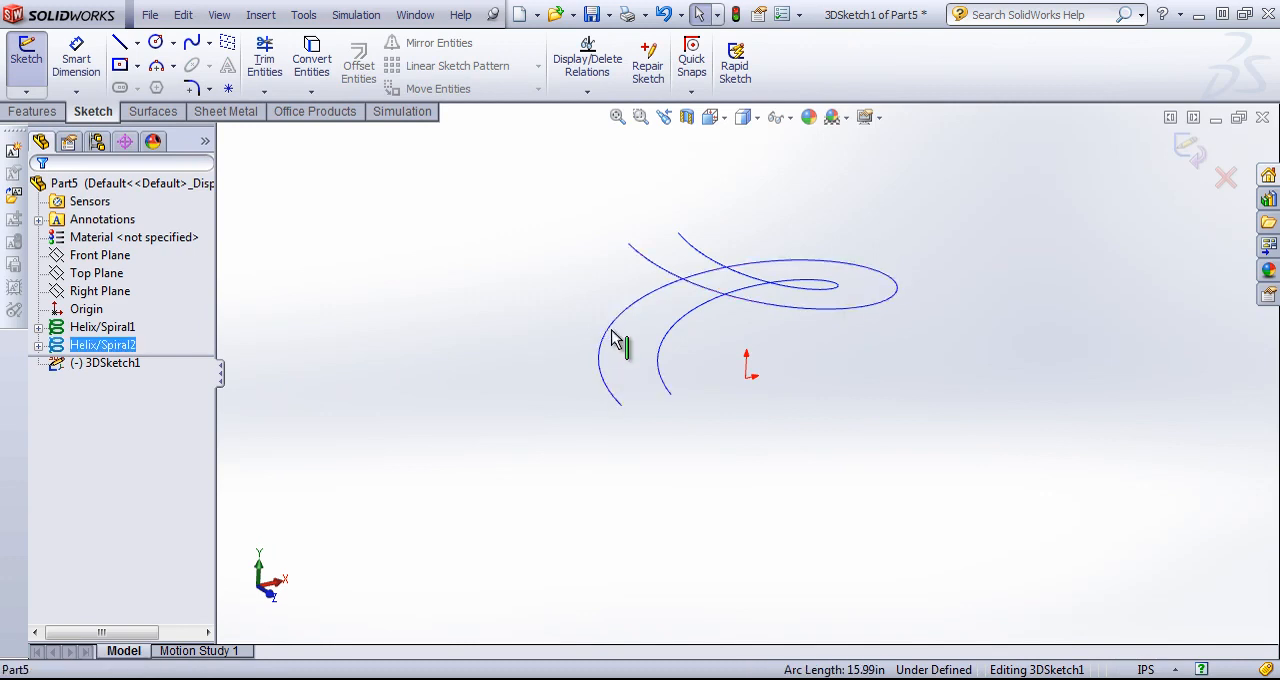
click(520, 348)
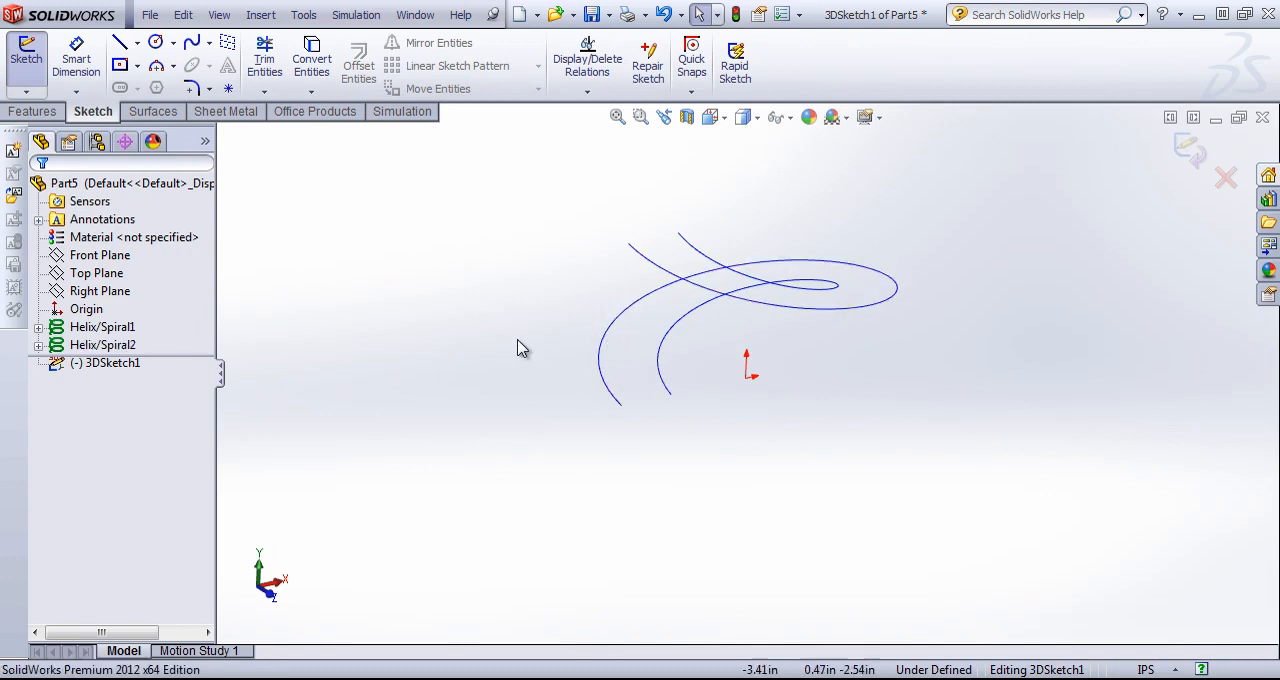
click(607, 341)
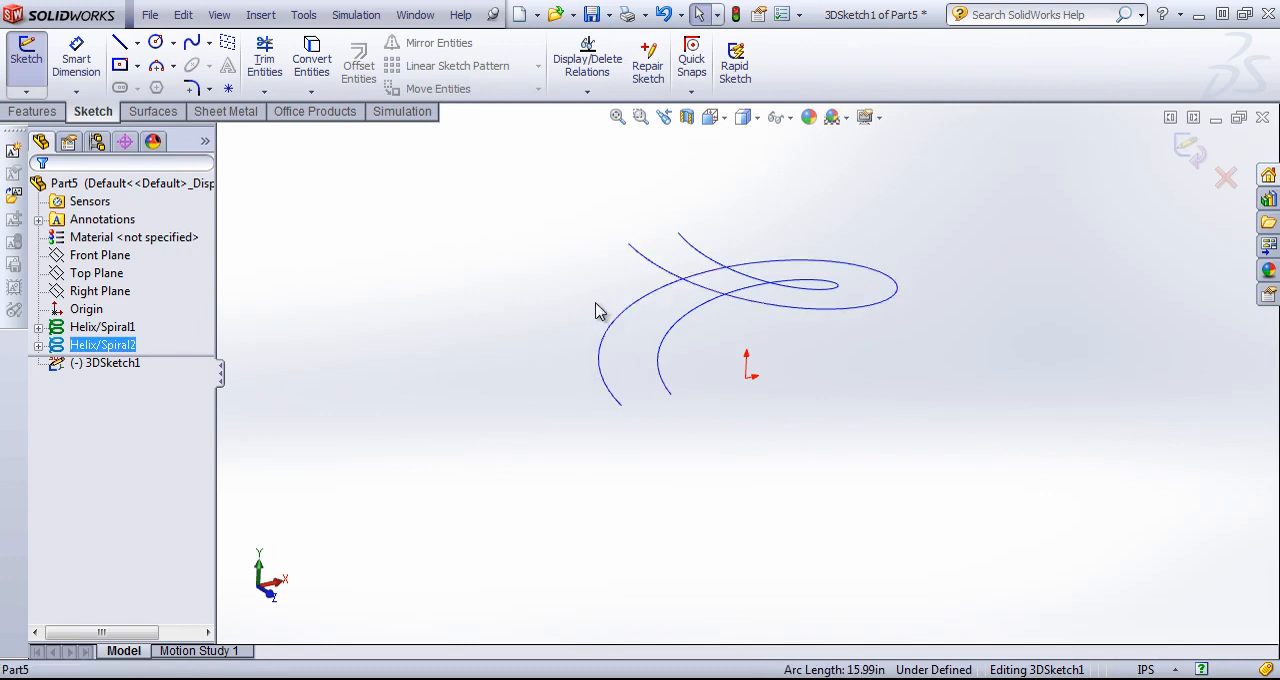
click(322, 65)
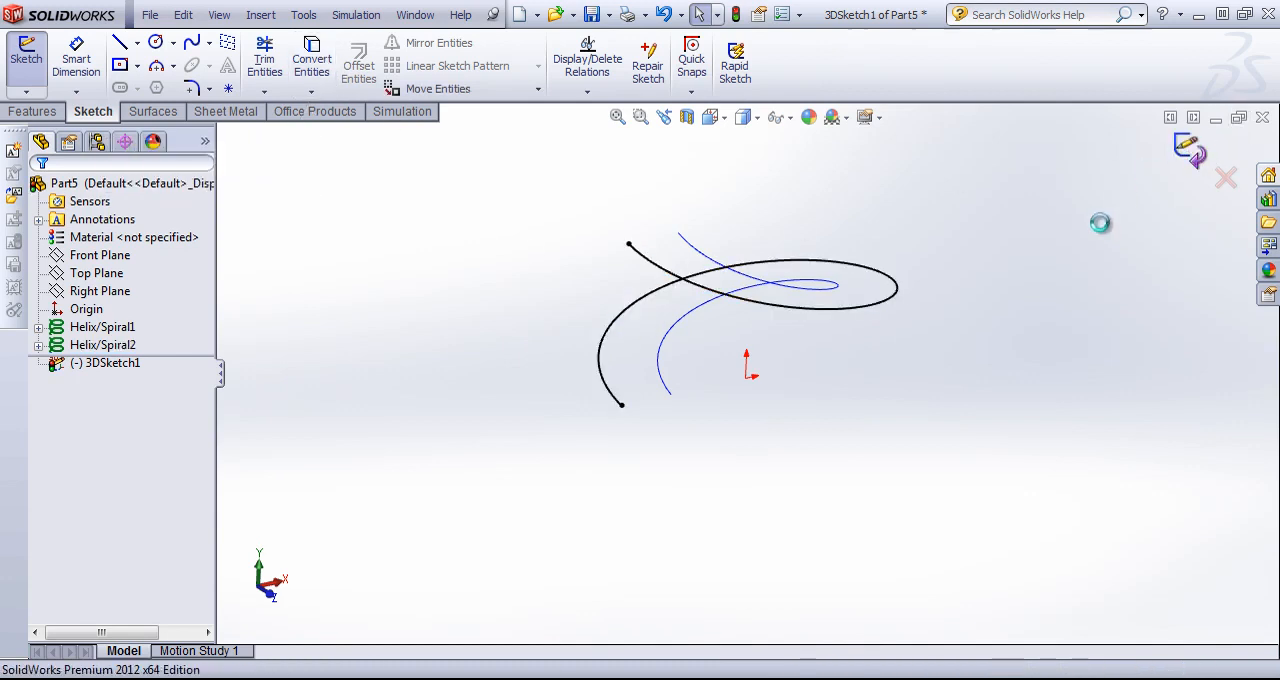
click(845, 333)
Convert the inner helix into a second, separate 3D sketch and close it.
click(26, 91)
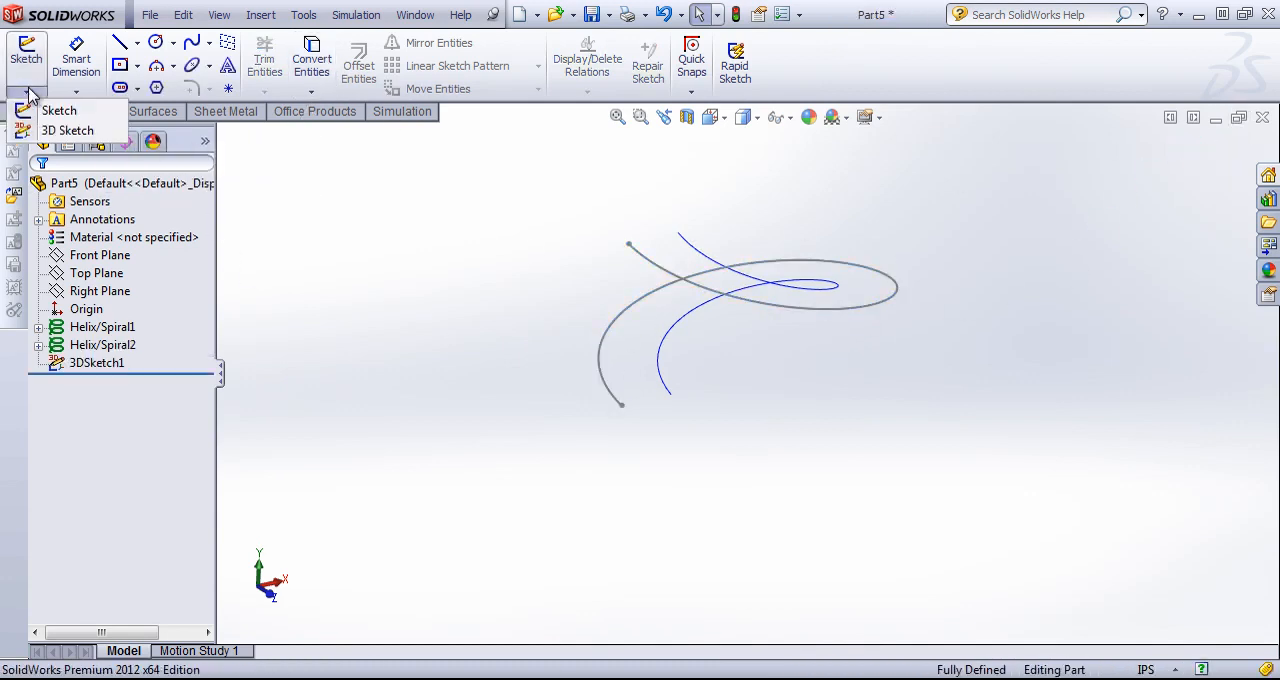
click(40, 126)
click(667, 360)
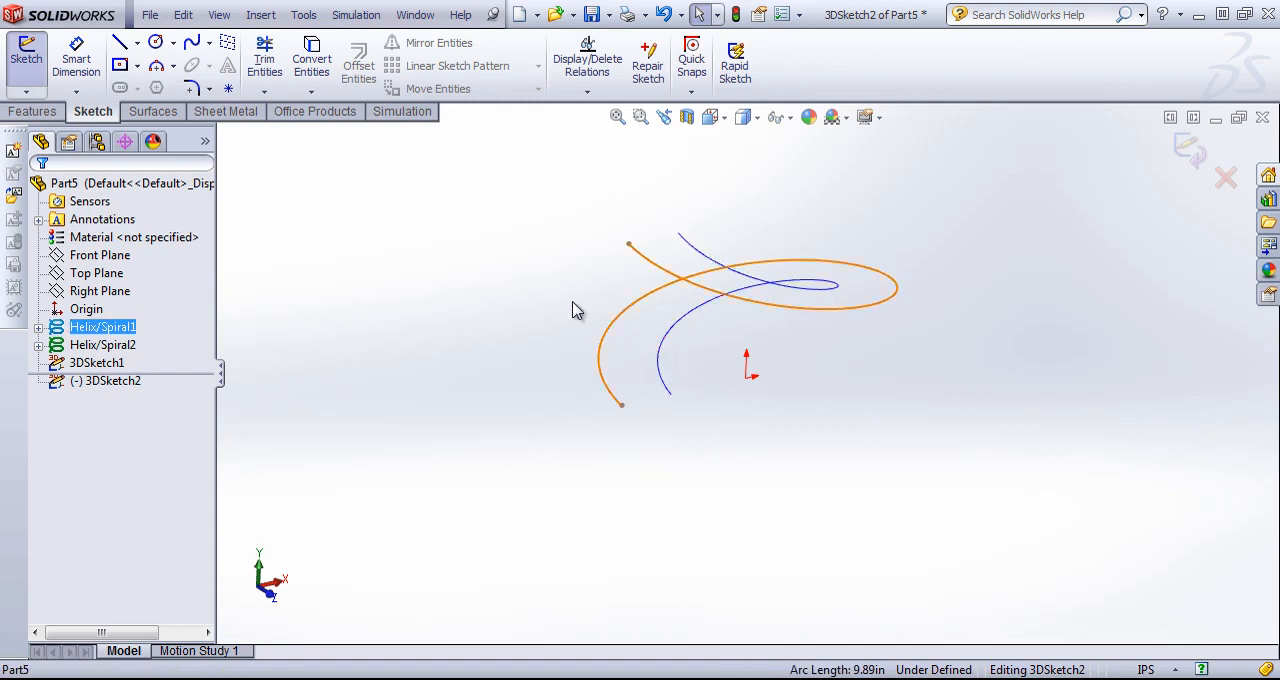
click(311, 62)
click(1197, 143)
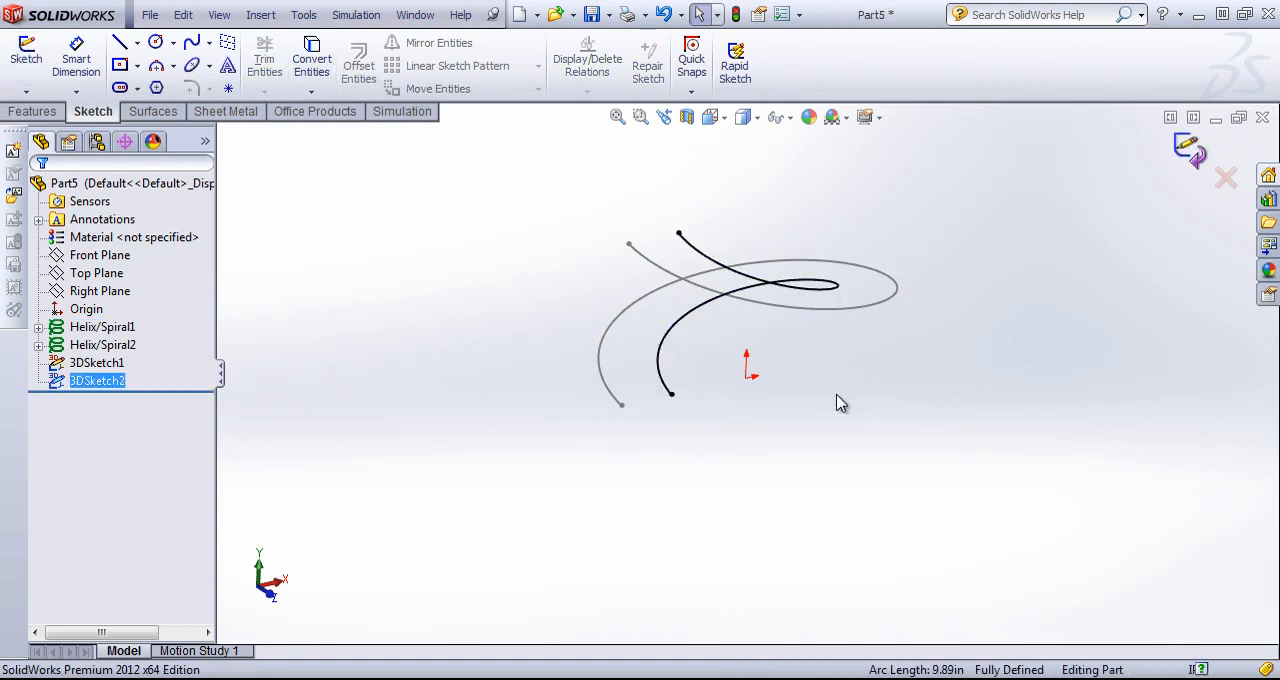
Create a 0.10 in thick lofted bend between the outer and inner helix 3D sketches.
mouse_move(946, 354)
middle_down()
mouse_move(809, 277)
mouse_move(870, 283)
mouse_move(876, 308)
middle_up()
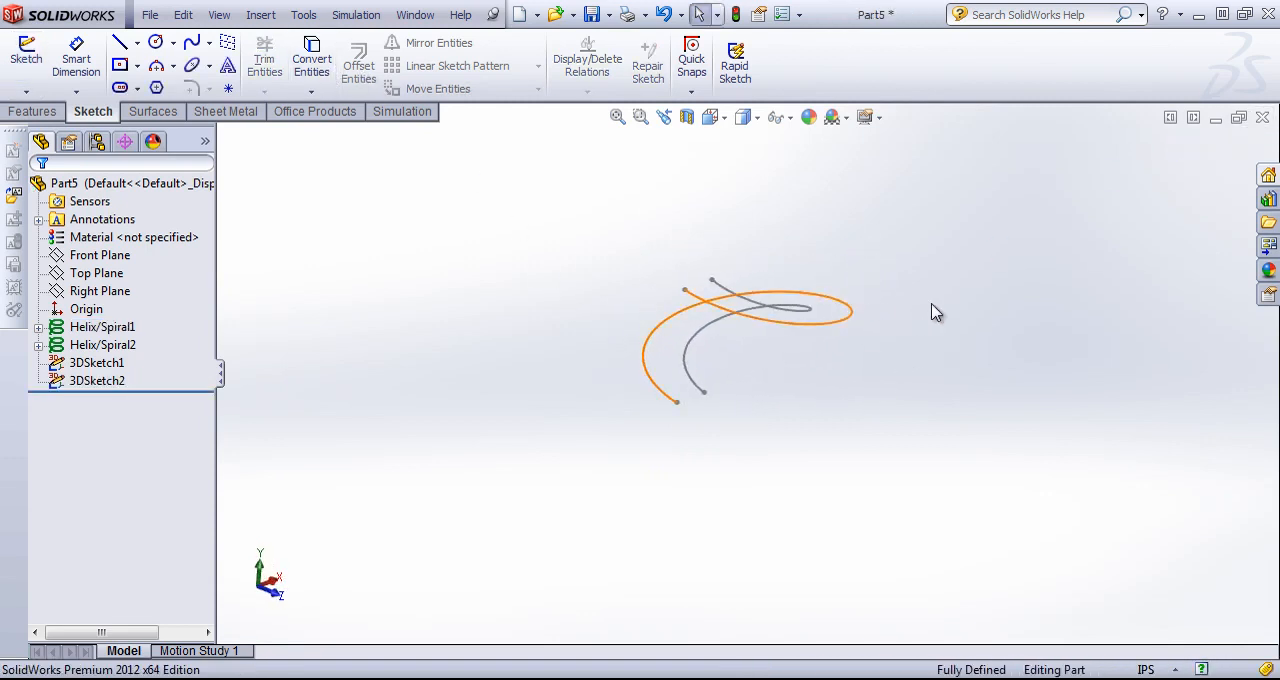
click(226, 111)
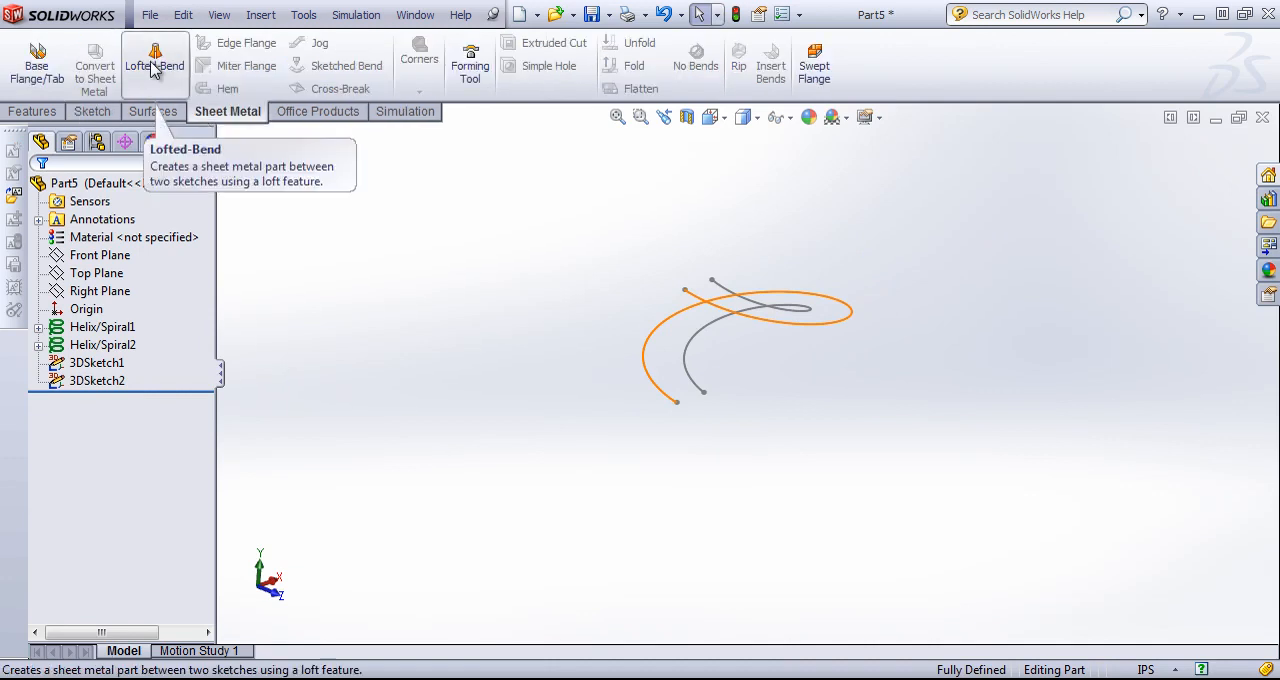
click(155, 60)
click(675, 397)
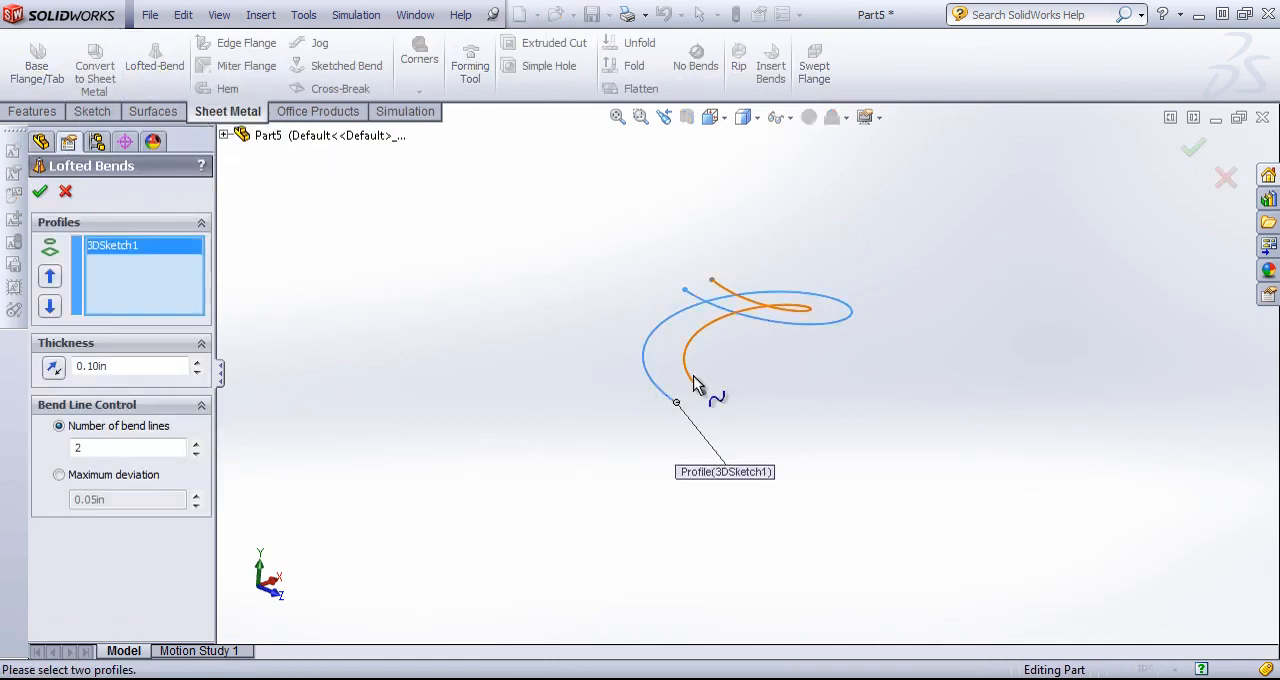
click(697, 386)
middle_drag(714, 446, 745, 413)
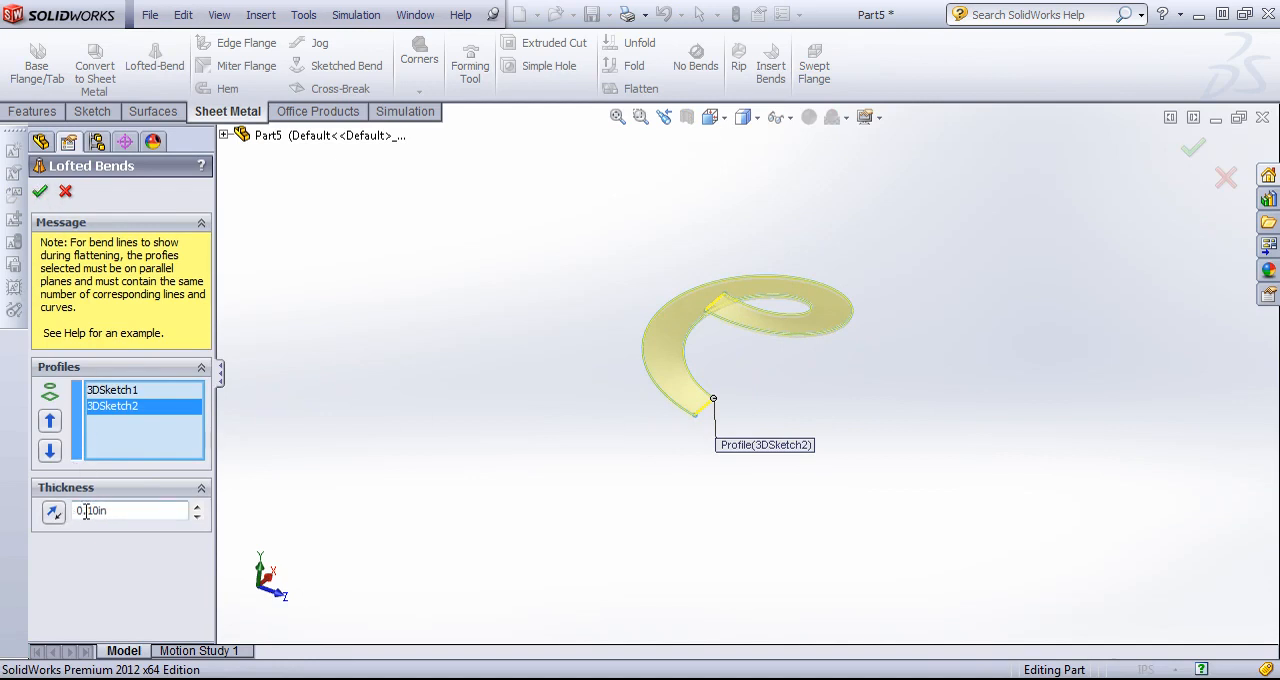
click(40, 192)
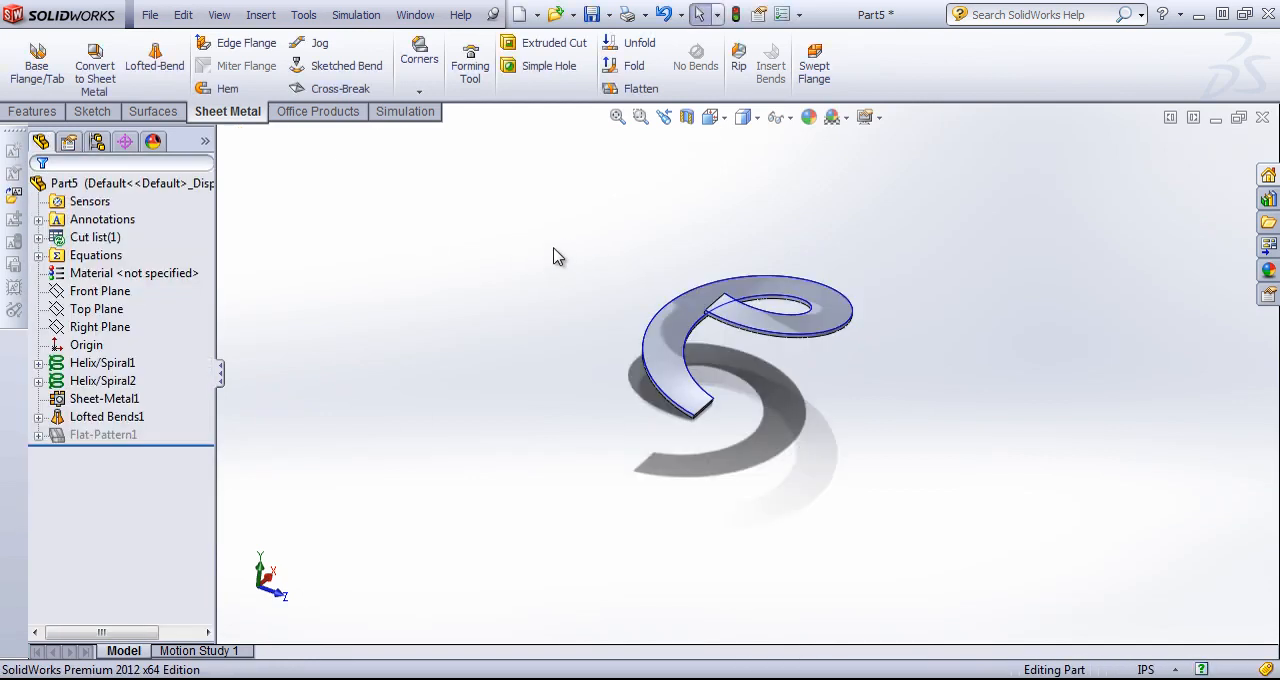
Flatten the lofted bend, examine the flat pattern around its gap, and return to the folded state.
middle_drag(552, 257, 640, 247)
click(633, 94)
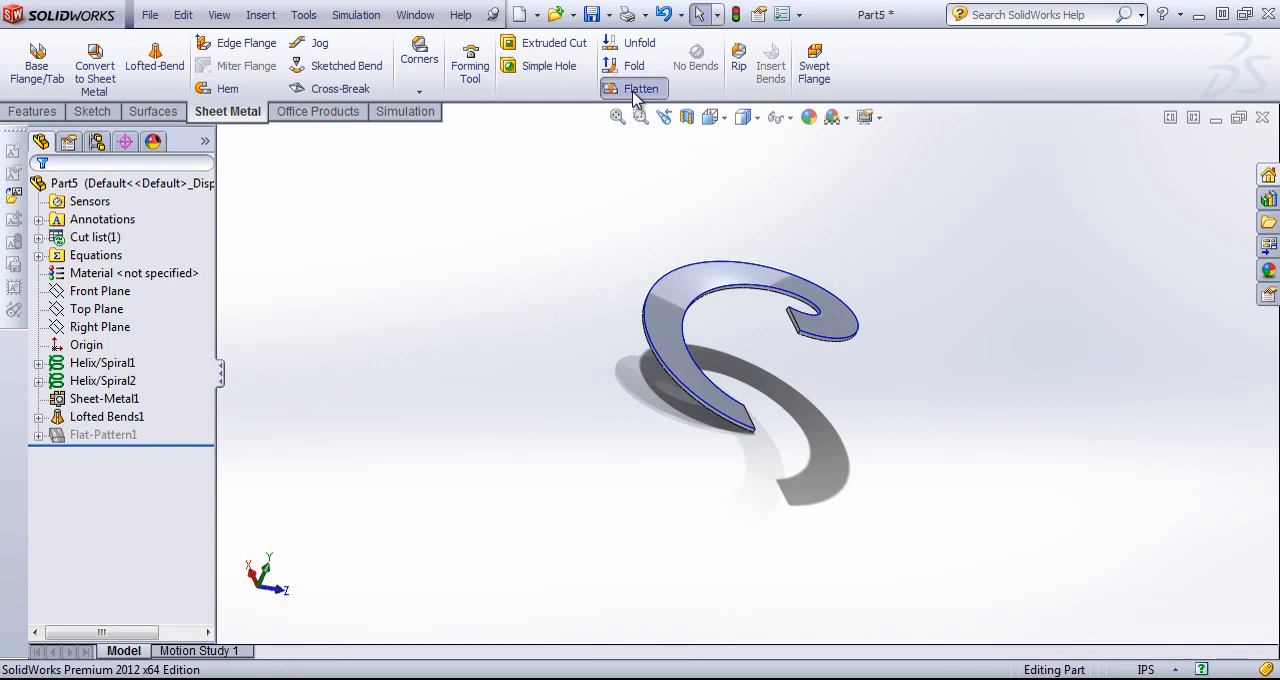
middle_drag(750, 290, 764, 394)
mouse_move(773, 458)
middle_down()
mouse_move(749, 420)
mouse_move(766, 451)
mouse_move(772, 307)
mouse_move(766, 420)
mouse_move(717, 406)
mouse_move(622, 316)
middle_up()
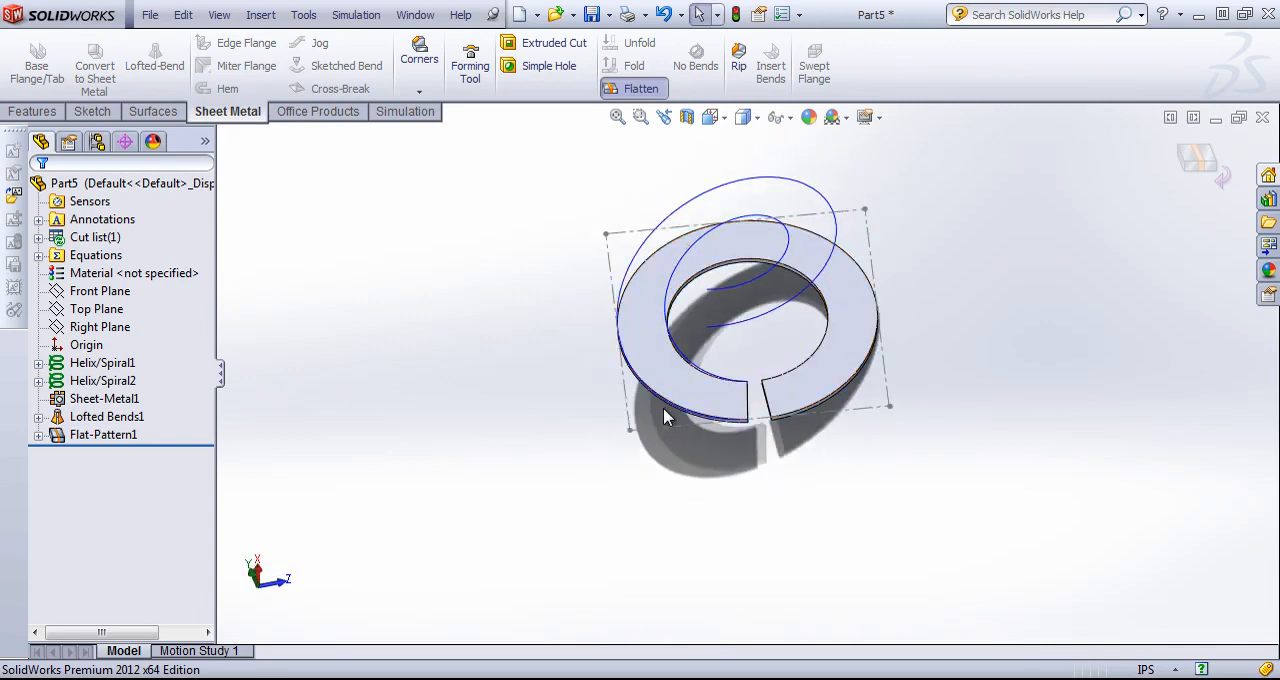
mouse_move(777, 362)
middle_down()
mouse_move(769, 337)
mouse_move(769, 383)
mouse_move(822, 288)
mouse_move(777, 222)
mouse_move(766, 251)
mouse_move(768, 184)
middle_up()
scroll(760, 323, down, 5)
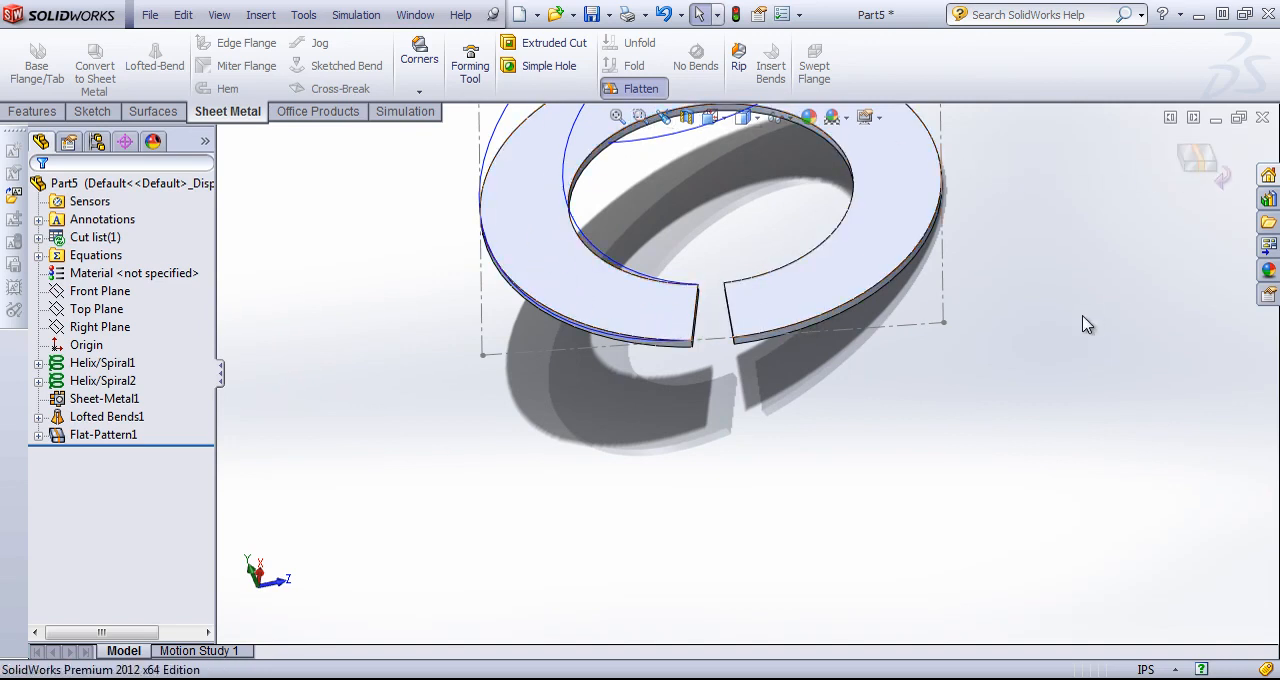
scroll(1072, 346, up, 3)
click(1198, 162)
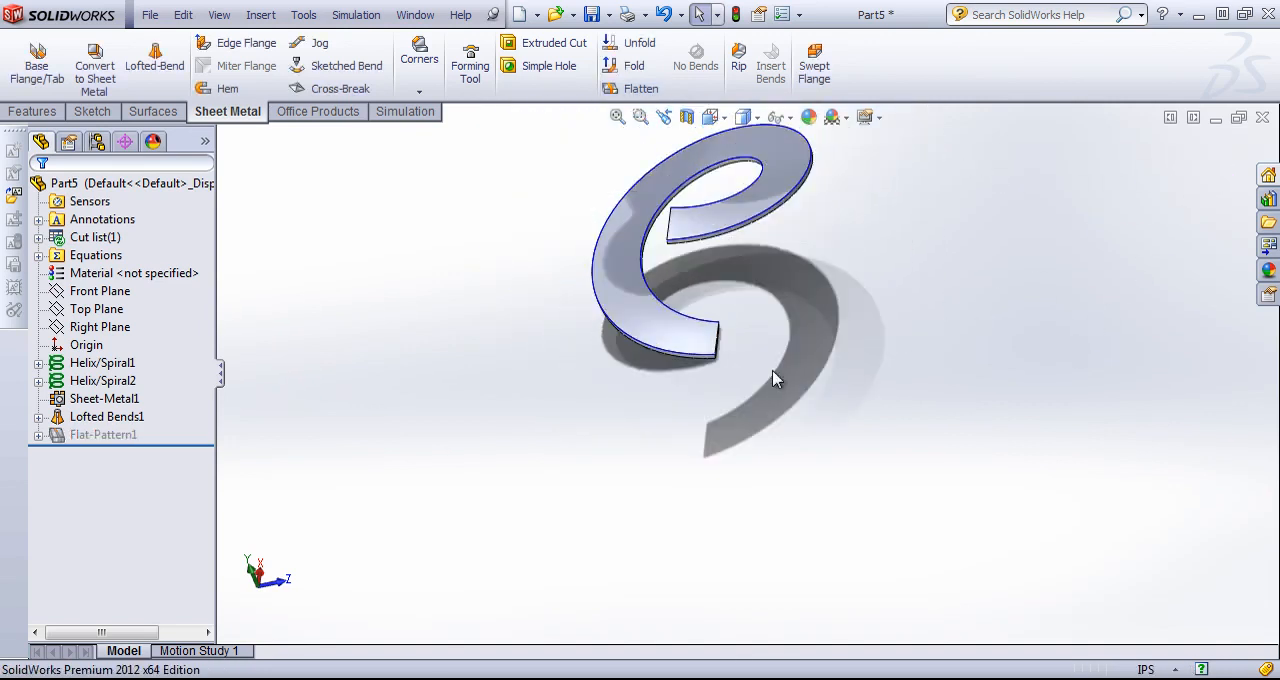
Hide the inner and outer helix curves.
right_click(104, 366)
click(112, 333)
right_click(79, 383)
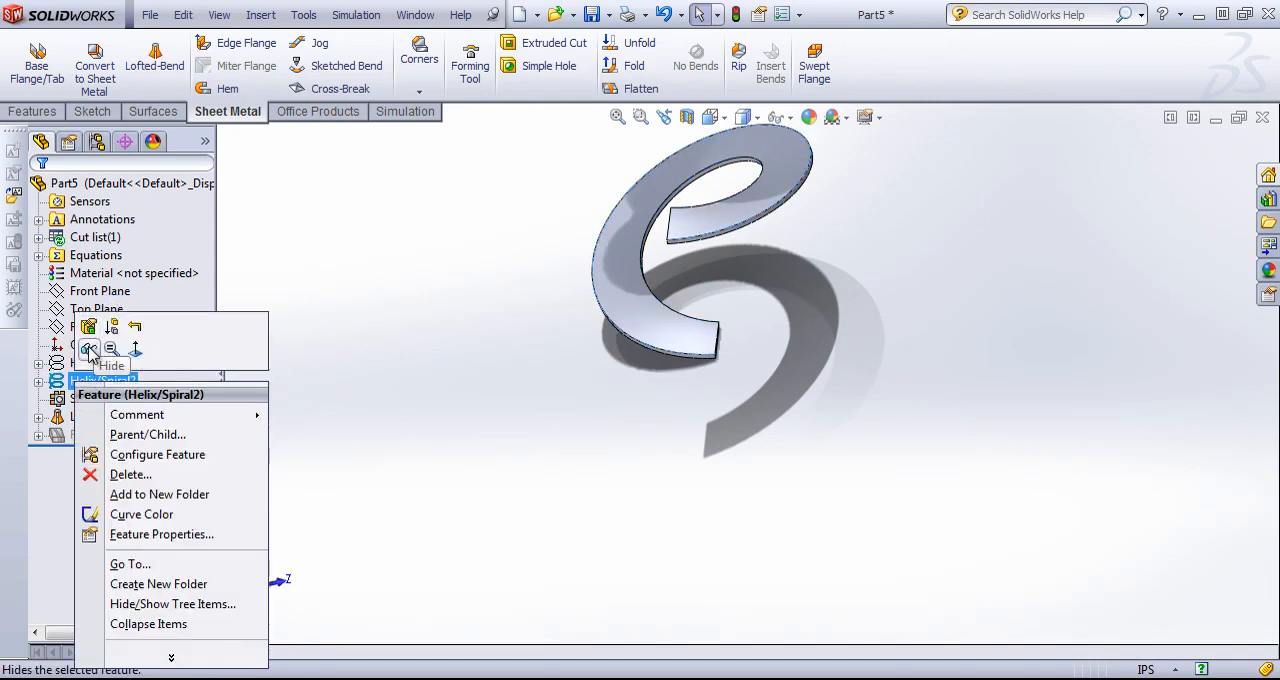
click(88, 348)
Edit the inner helix and set its revolutions to 1.25.
right_click(88, 366)
click(112, 333)
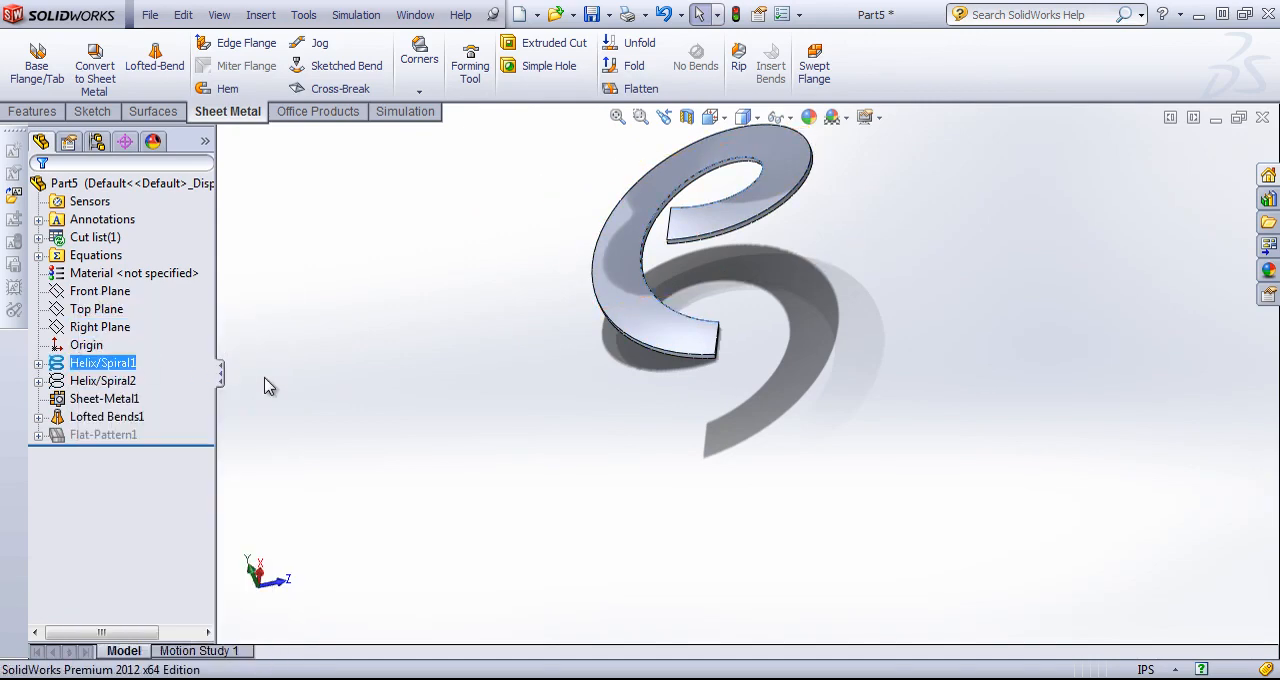
right_click(88, 366)
click(96, 332)
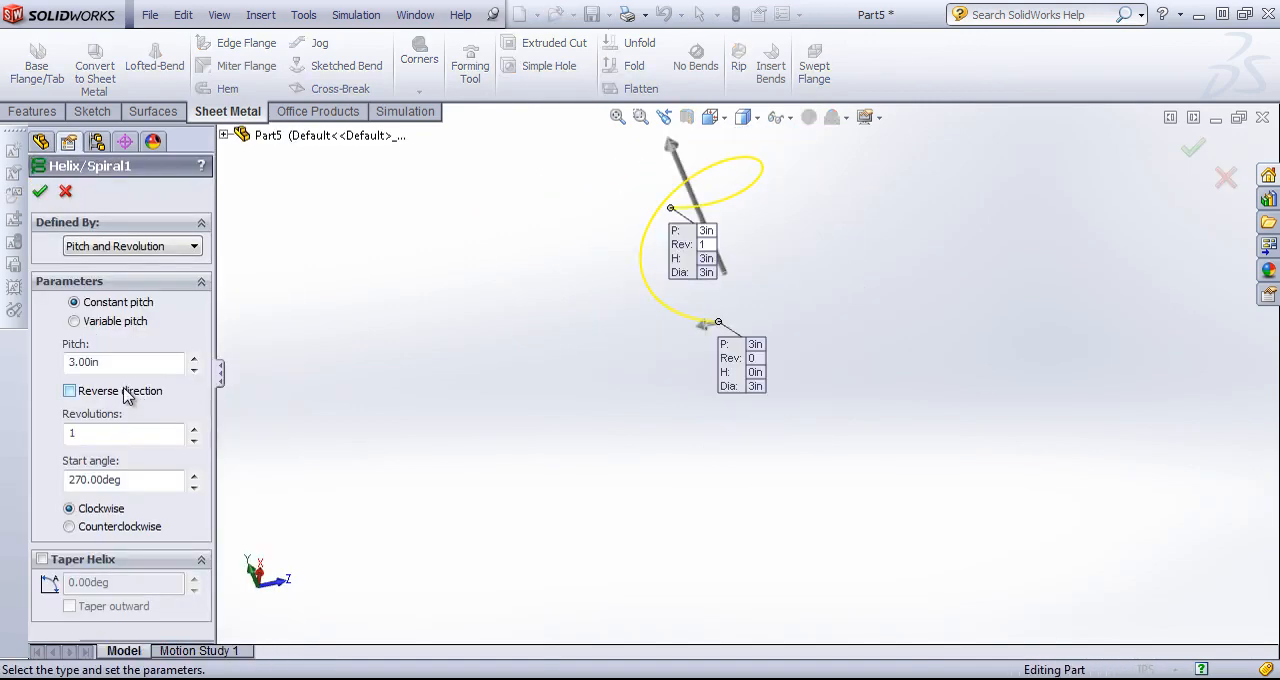
text(1.)
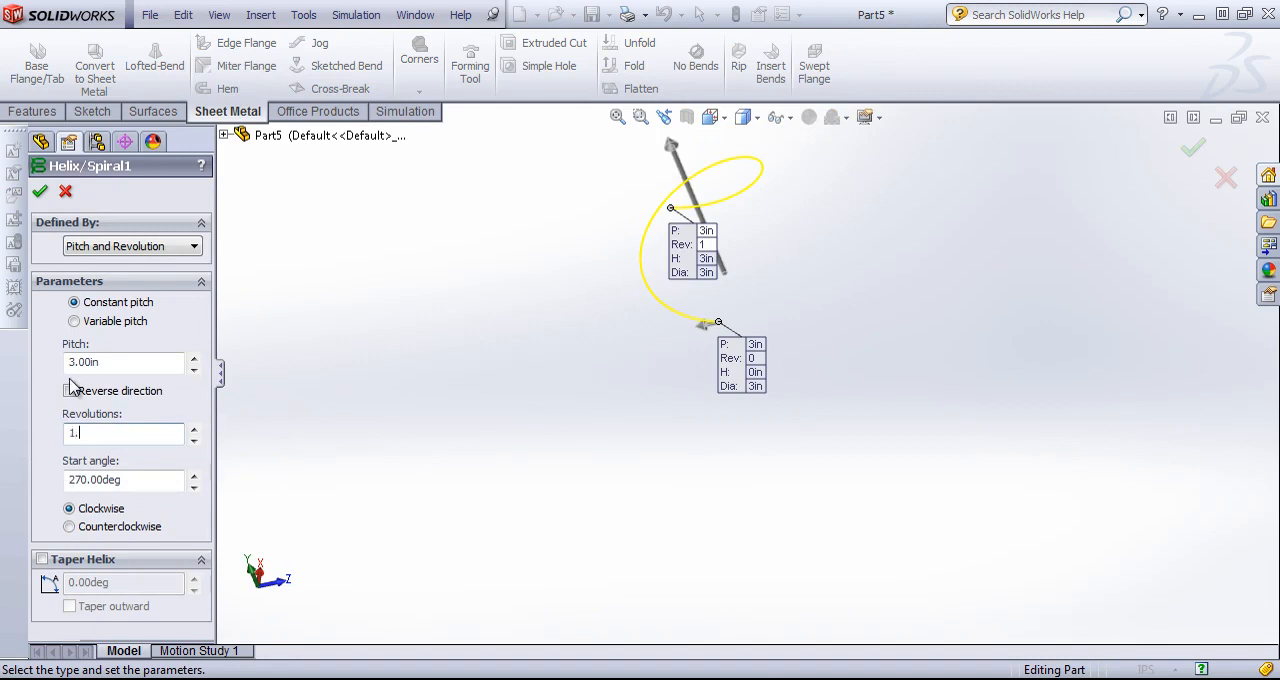
text(25)
click(40, 191)
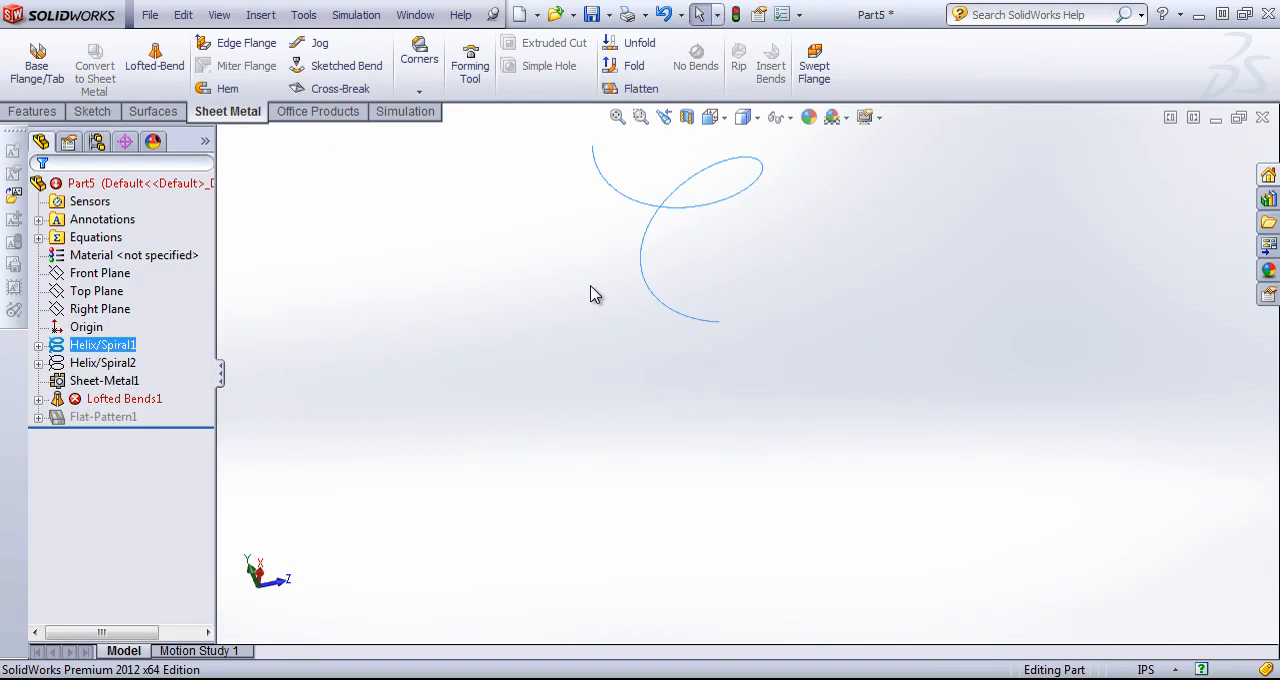
Edit the outer helix and set its revolutions to 1.25 to match the inner one.
right_click(95, 368)
click(103, 303)
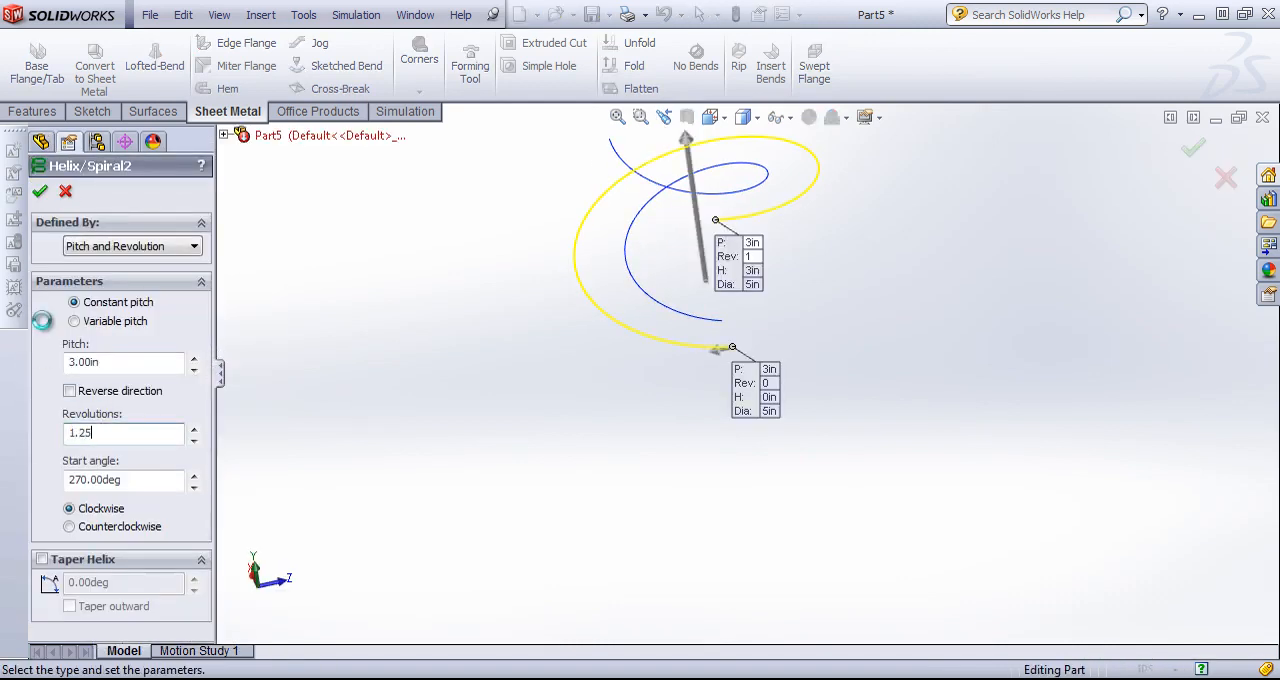
click(40, 191)
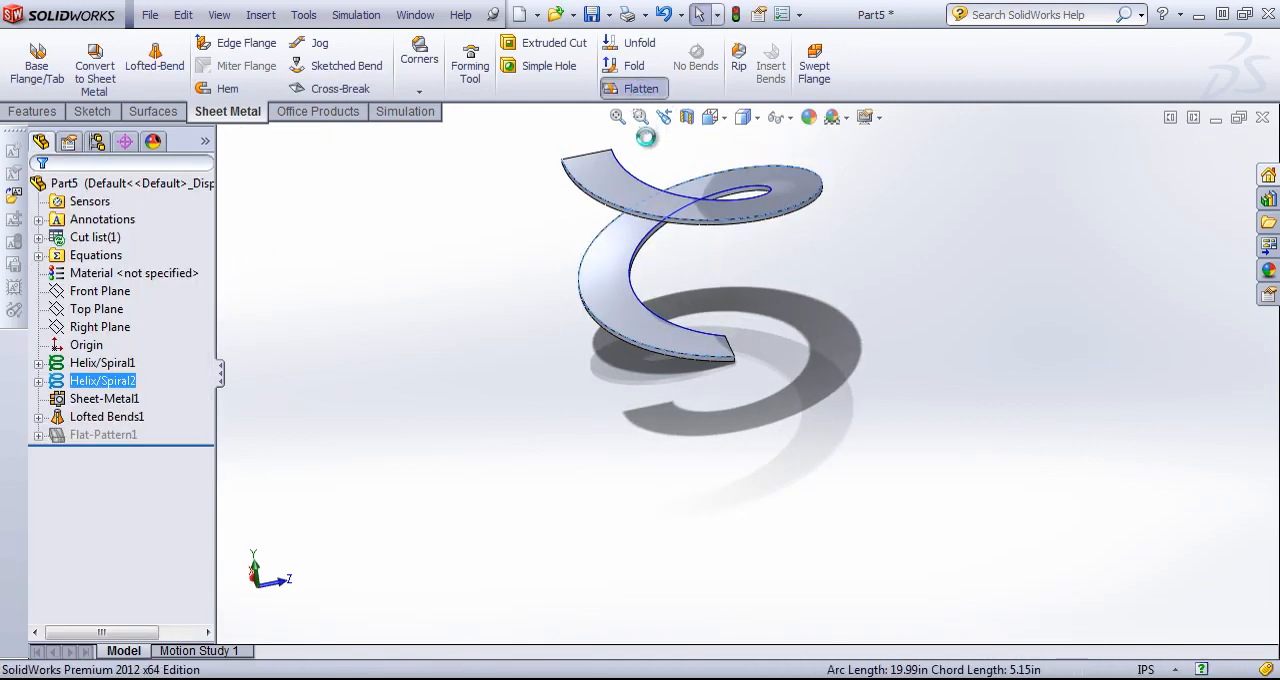
Try to flatten the 1.25-revolution helical part and return to the folded state.
click(621, 171)
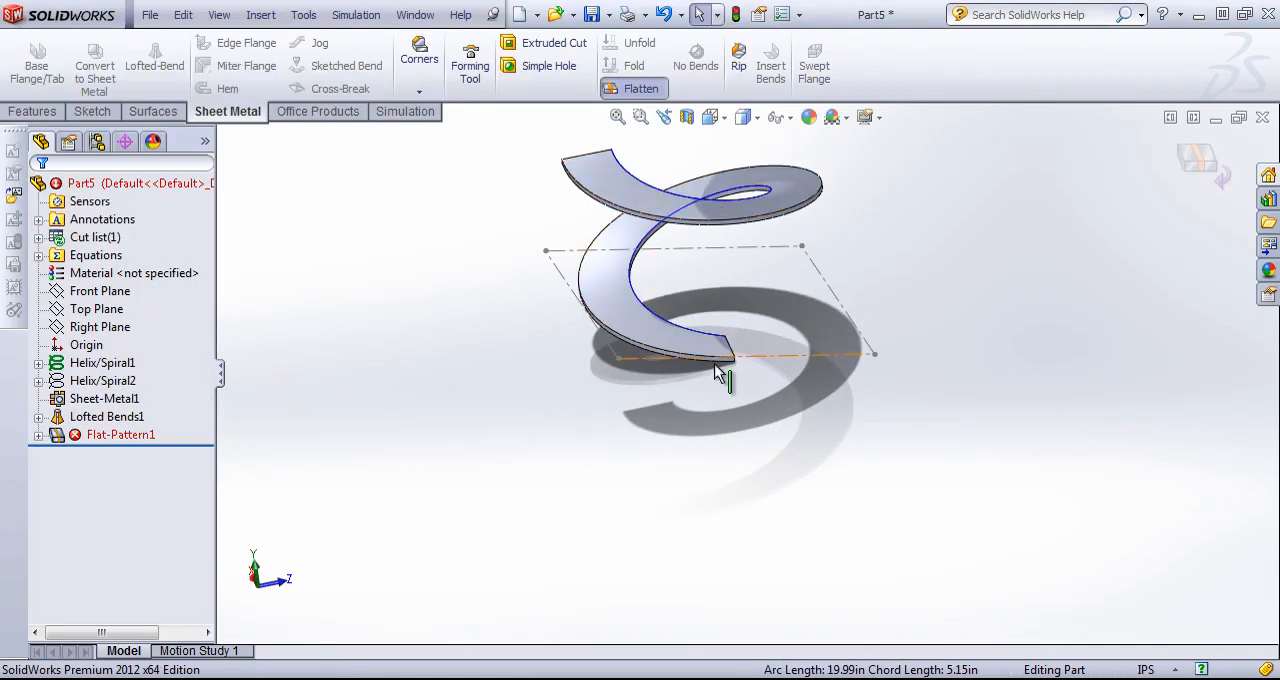
click(1198, 160)
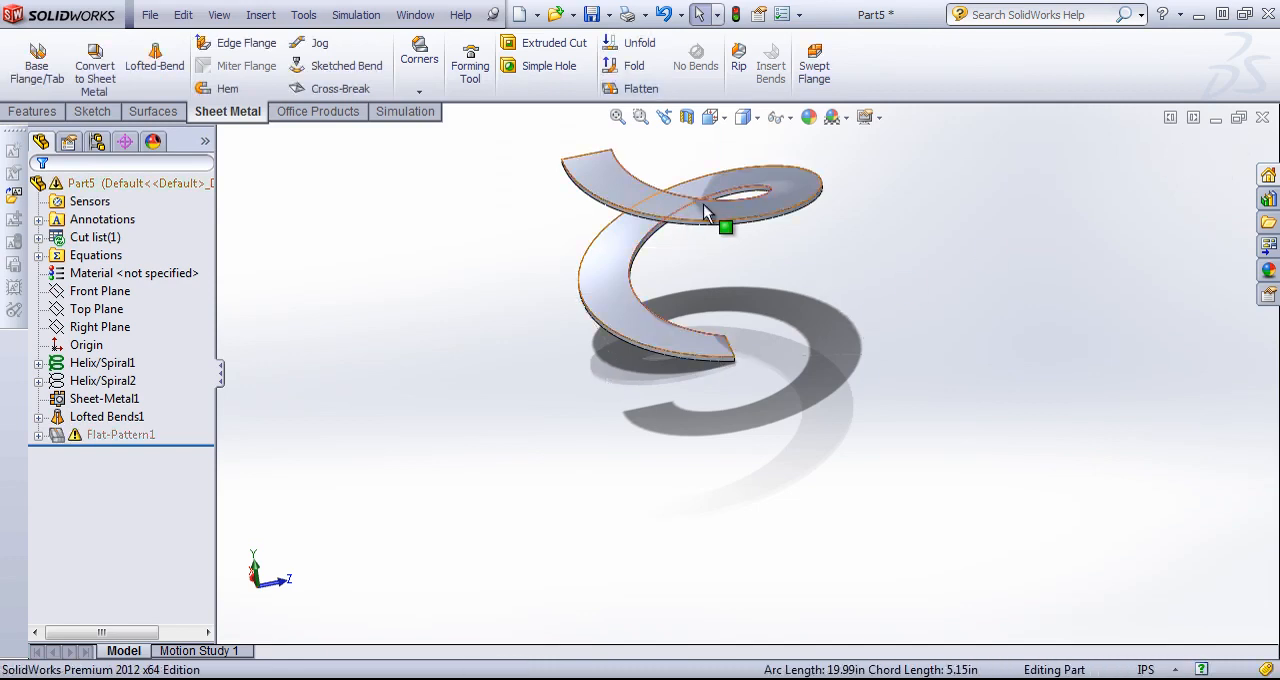
middle_drag(703, 206, 692, 262)
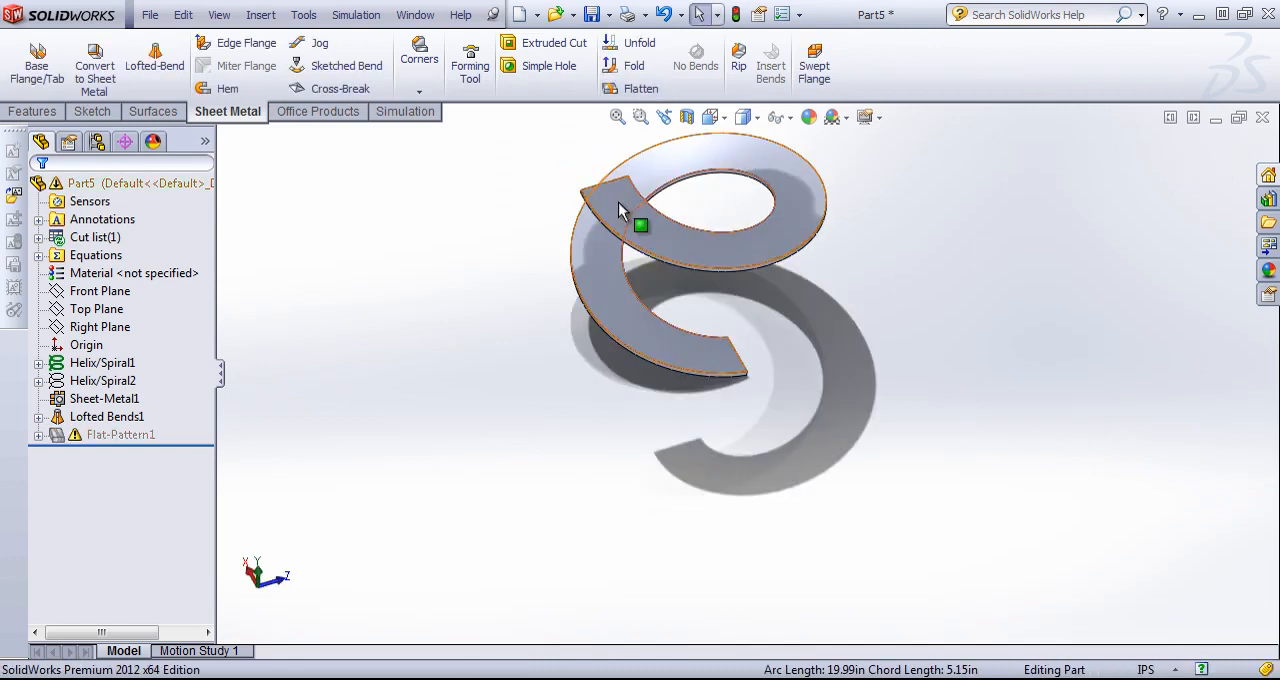
Hide the inner helix curve and set its revolutions back to 1.
click(95, 363)
right_click(88, 363)
click(116, 340)
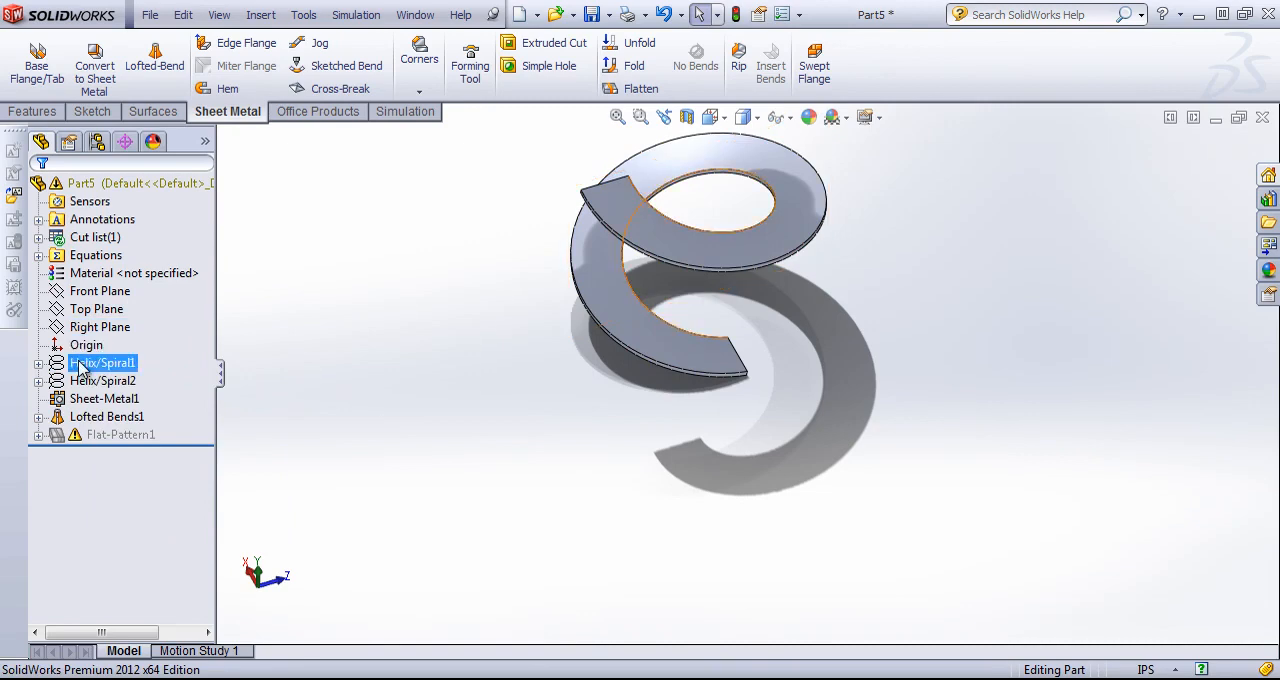
right_click(80, 368)
click(92, 310)
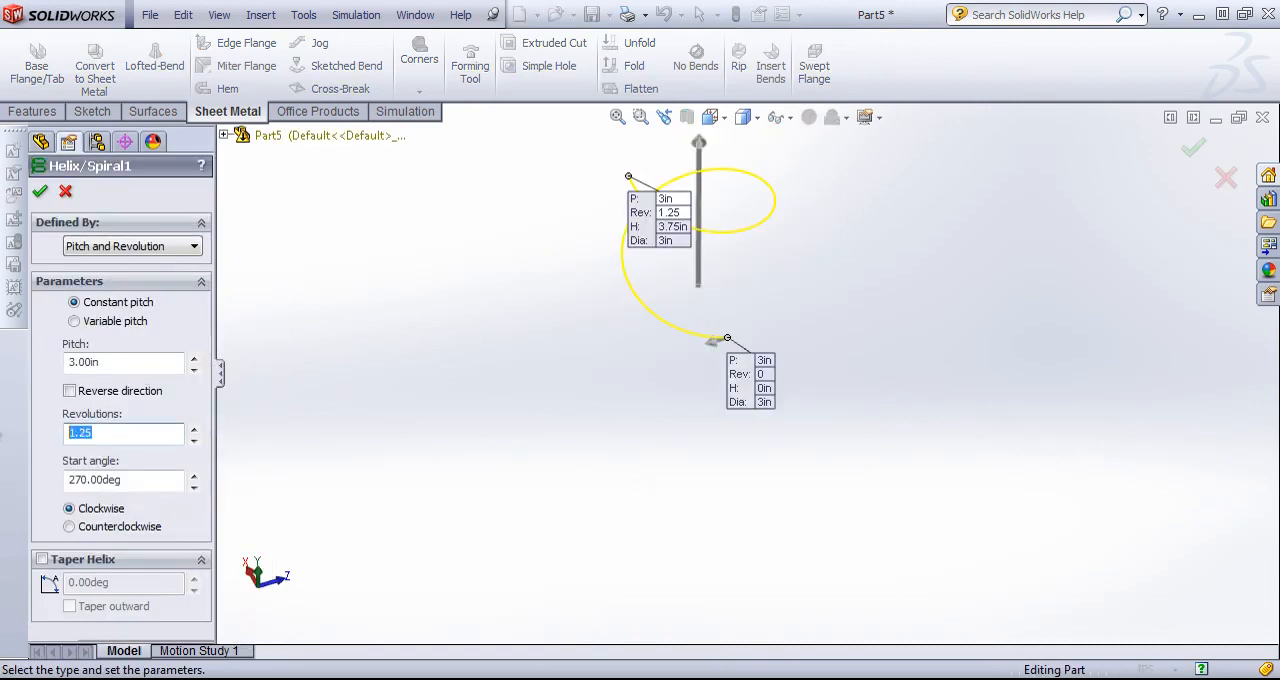
click(40, 191)
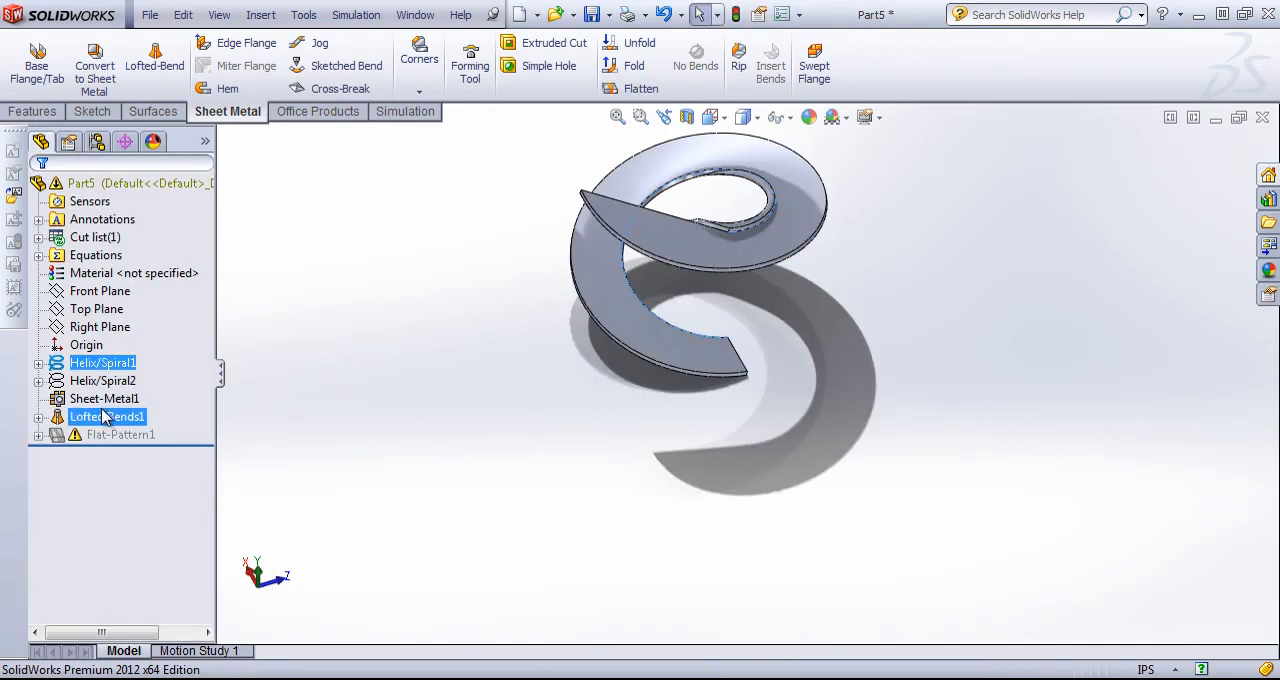
Edit the outer helix and set its revolutions back to 1.
right_click(102, 398)
right_click(96, 383)
click(108, 327)
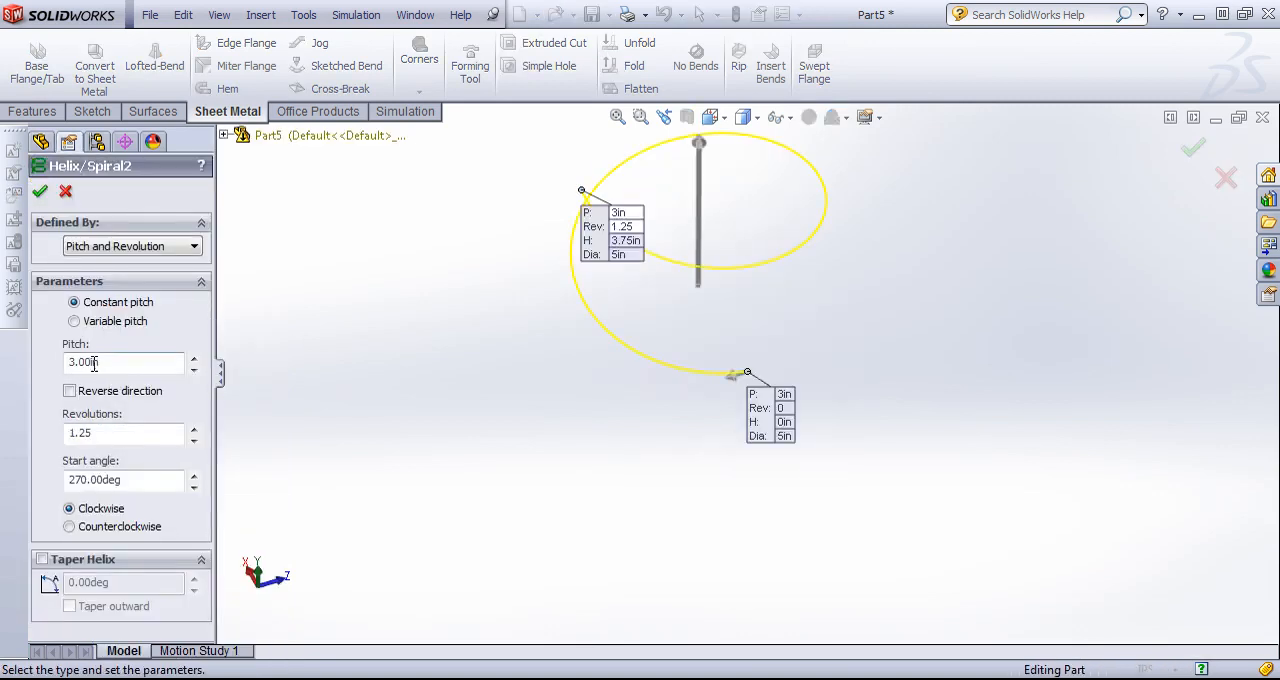
text(1)
click(40, 191)
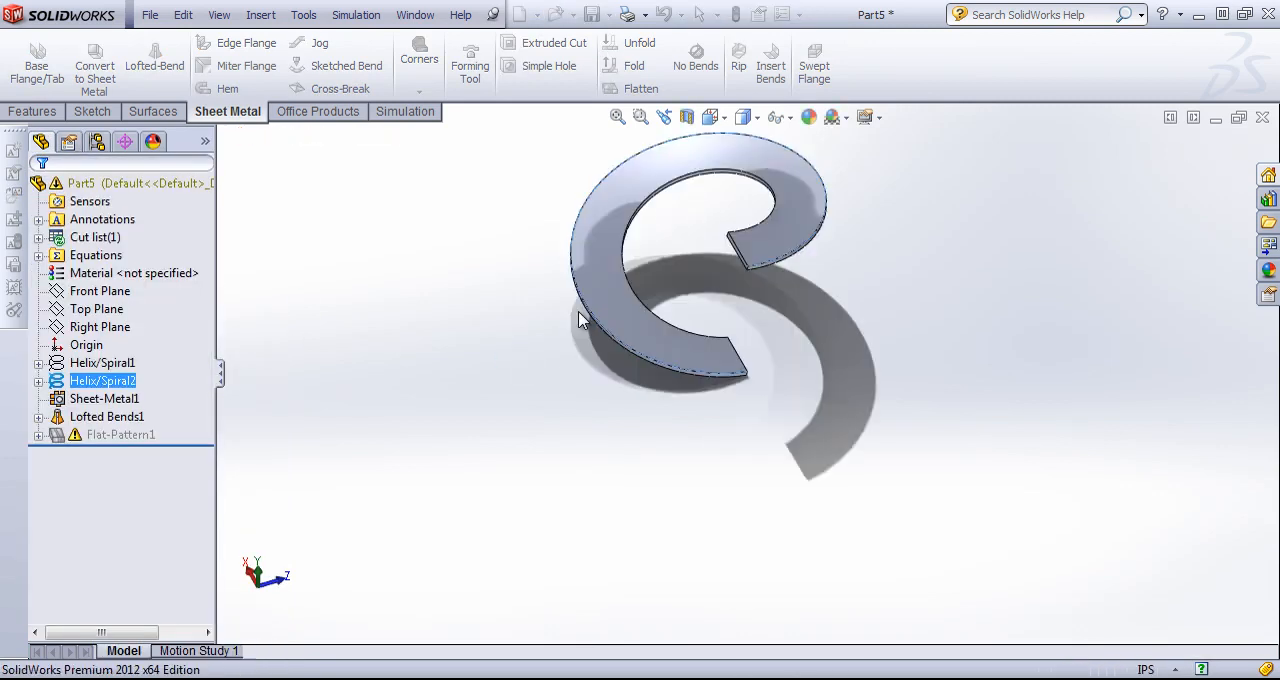
Edit the inner helix and set its revolutions to 0.75.
middle_drag(462, 241, 440, 302)
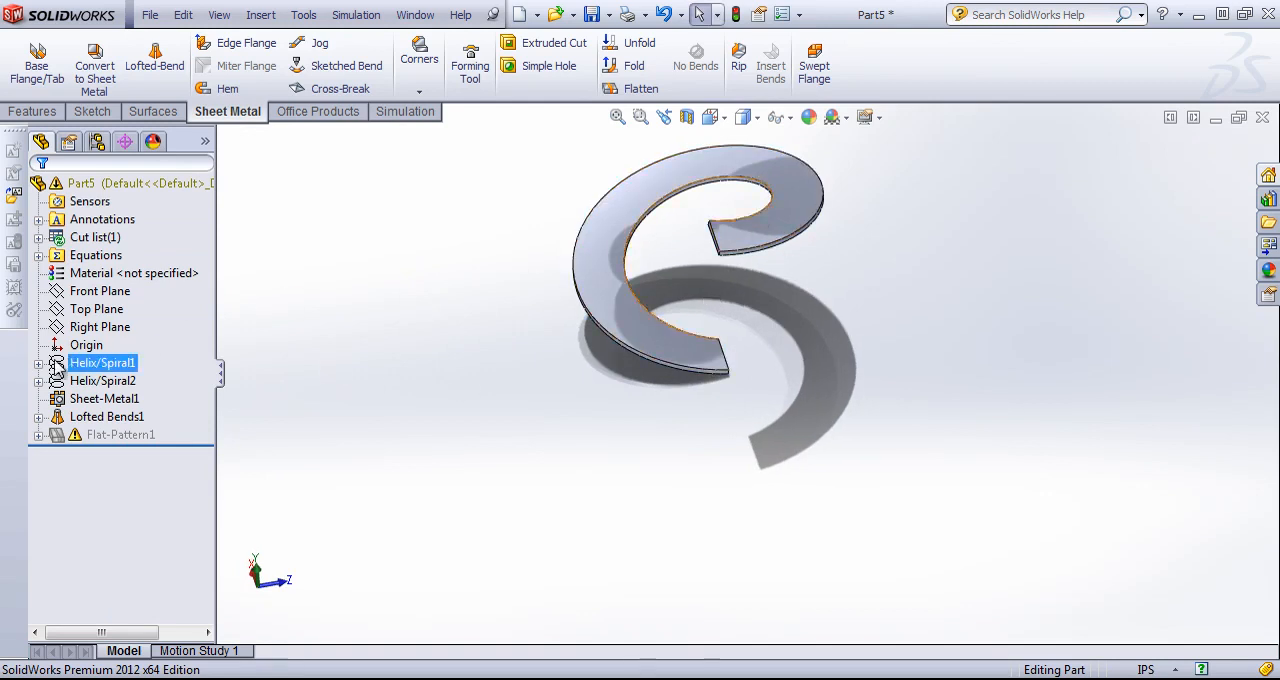
click(102, 363)
right_click(102, 363)
click(121, 309)
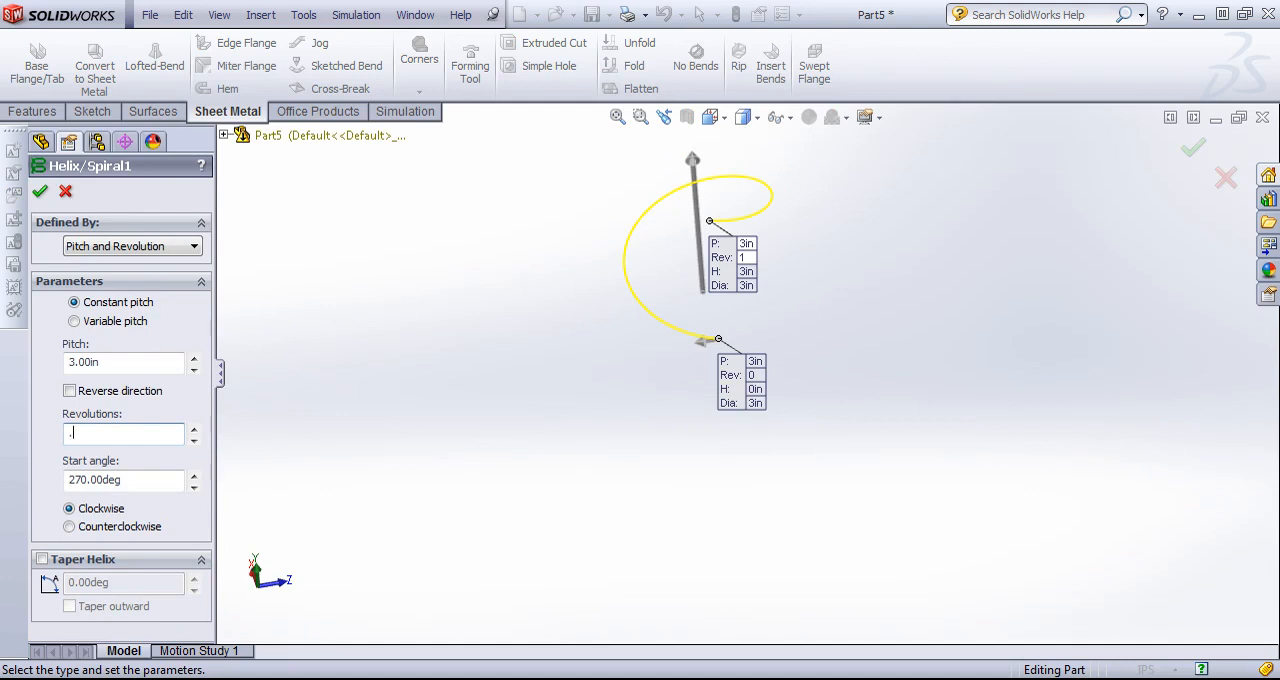
text(.75)
key(Return)
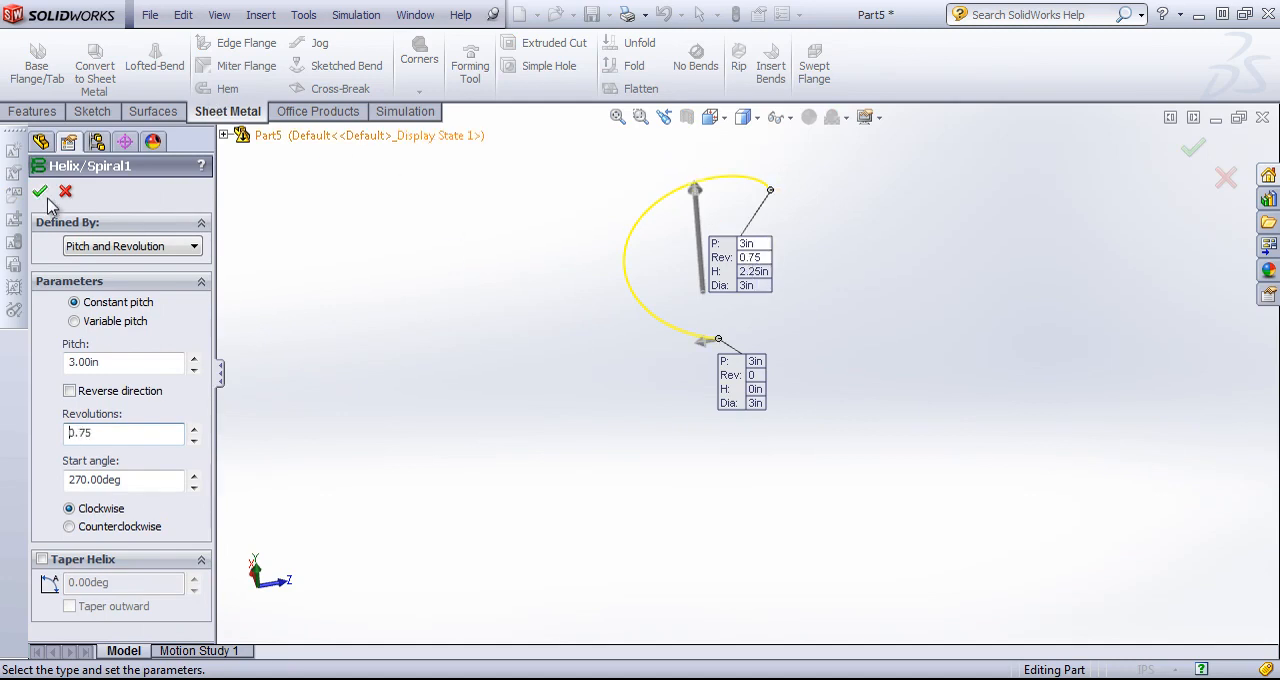
click(40, 191)
Examine the lofted bend's inner edge and upper end from several angles and up close.
middle_drag(486, 286, 653, 287)
scroll(776, 190, down, 2)
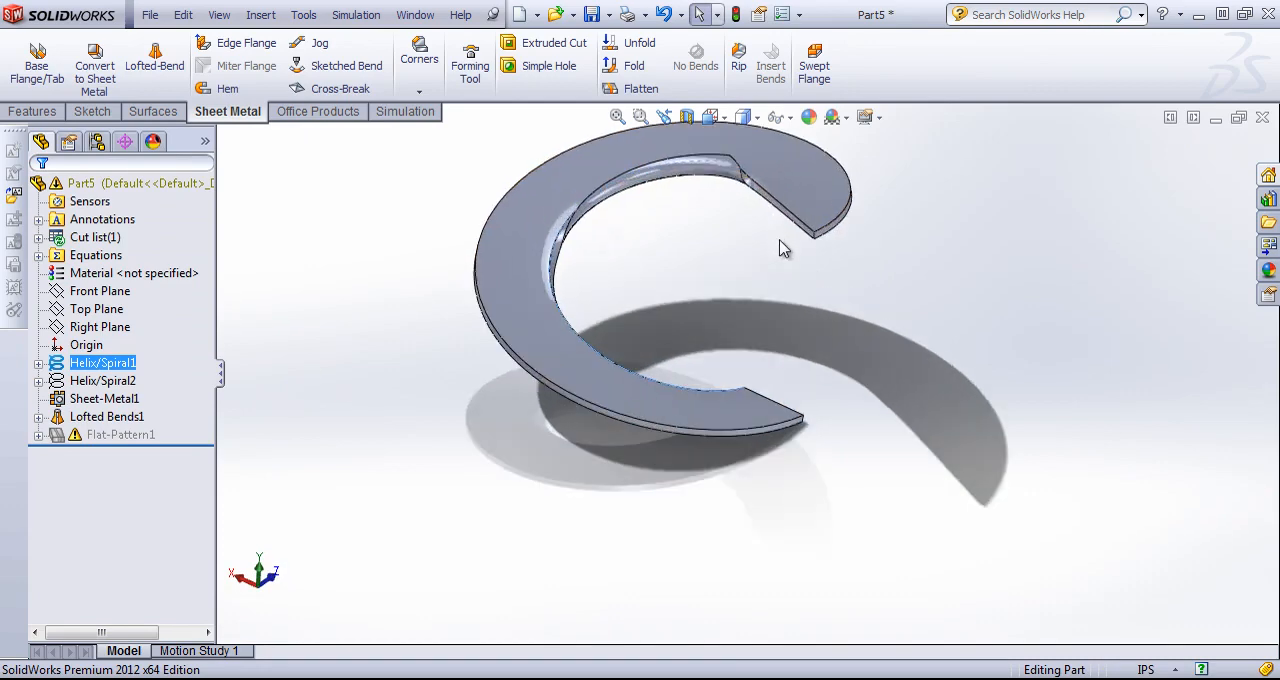
middle_drag(766, 290, 730, 308)
scroll(751, 191, down, 2)
scroll(751, 191, down, 2)
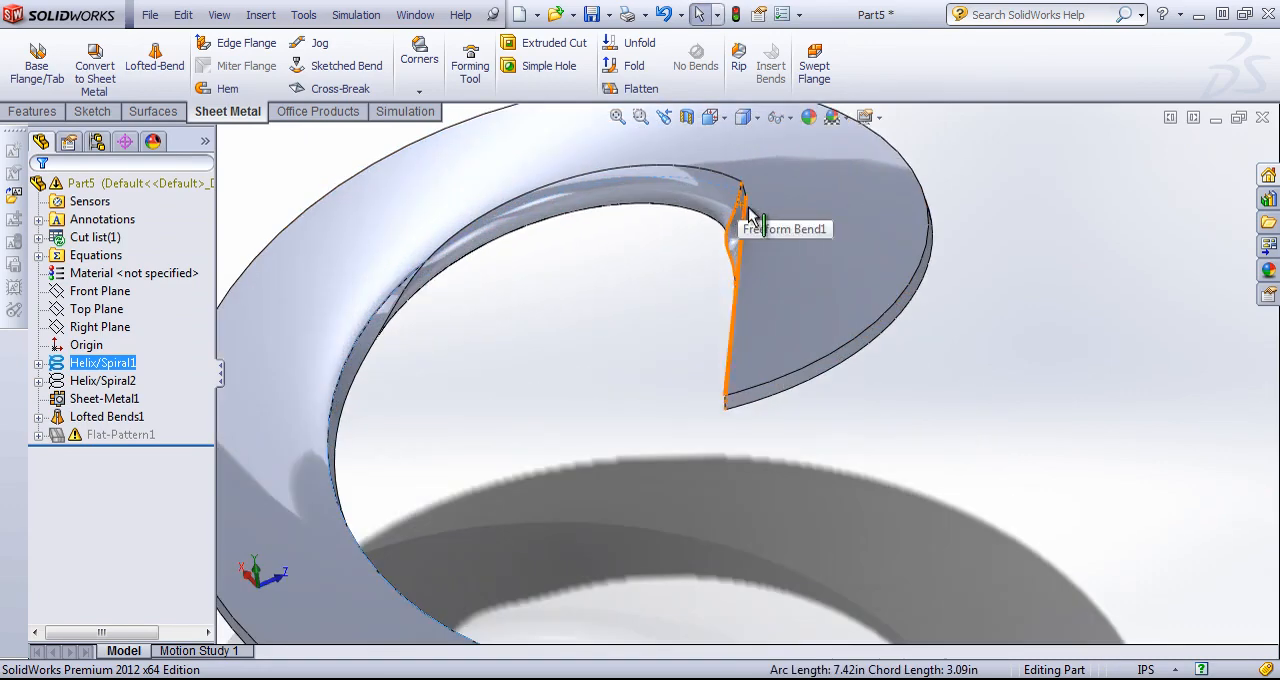
middle_drag(743, 214, 728, 158)
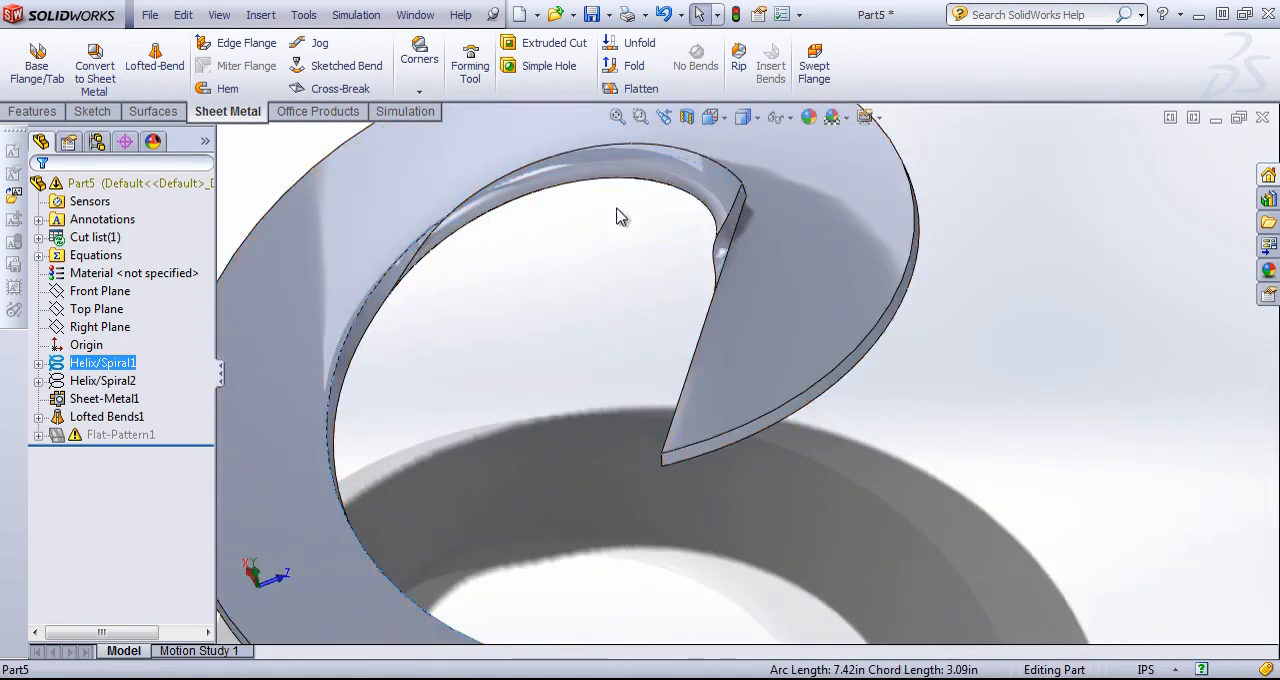
key(f)
right_click(92, 388)
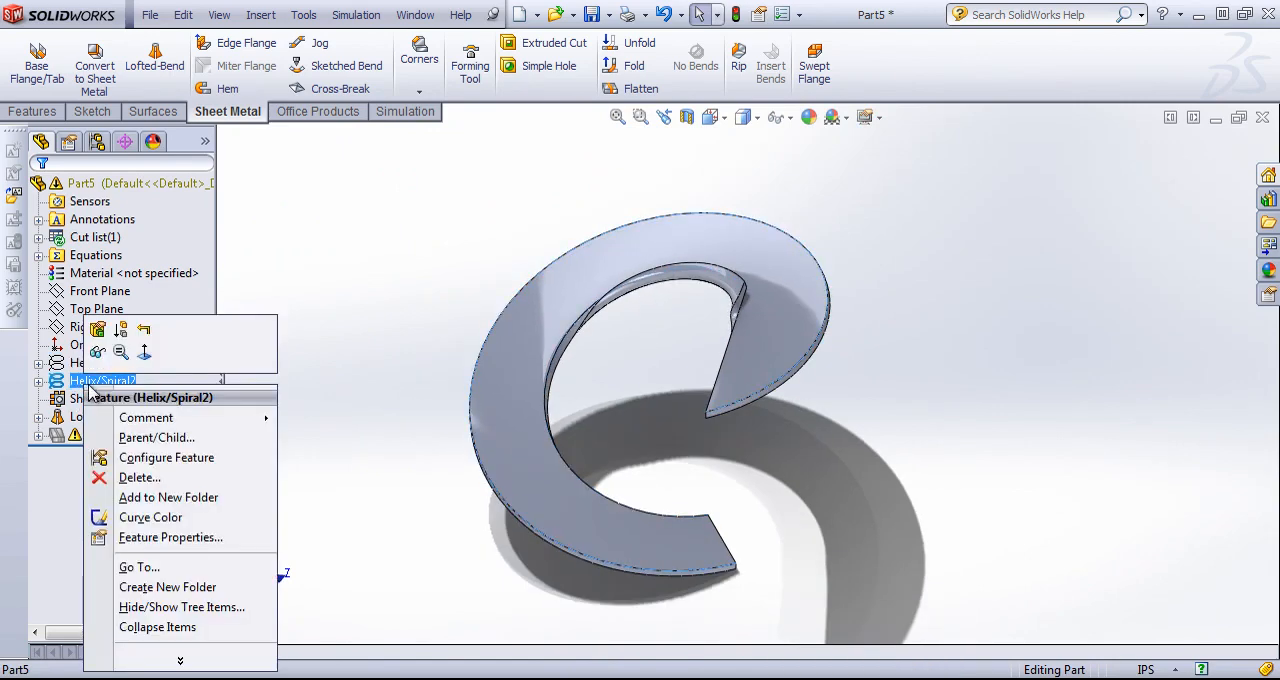
click(97, 329)
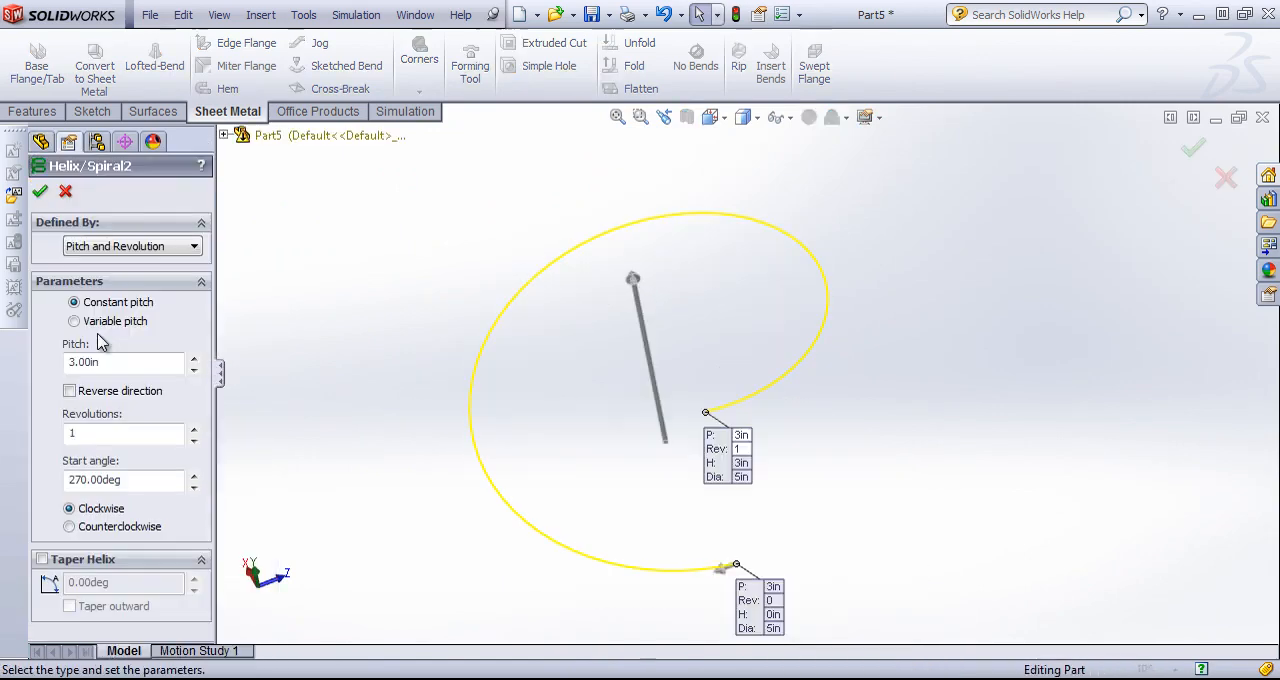
click(40, 191)
Edit the inner helix, setting its revolutions to 1 and its pitch to 2.6 in.
right_click(96, 363)
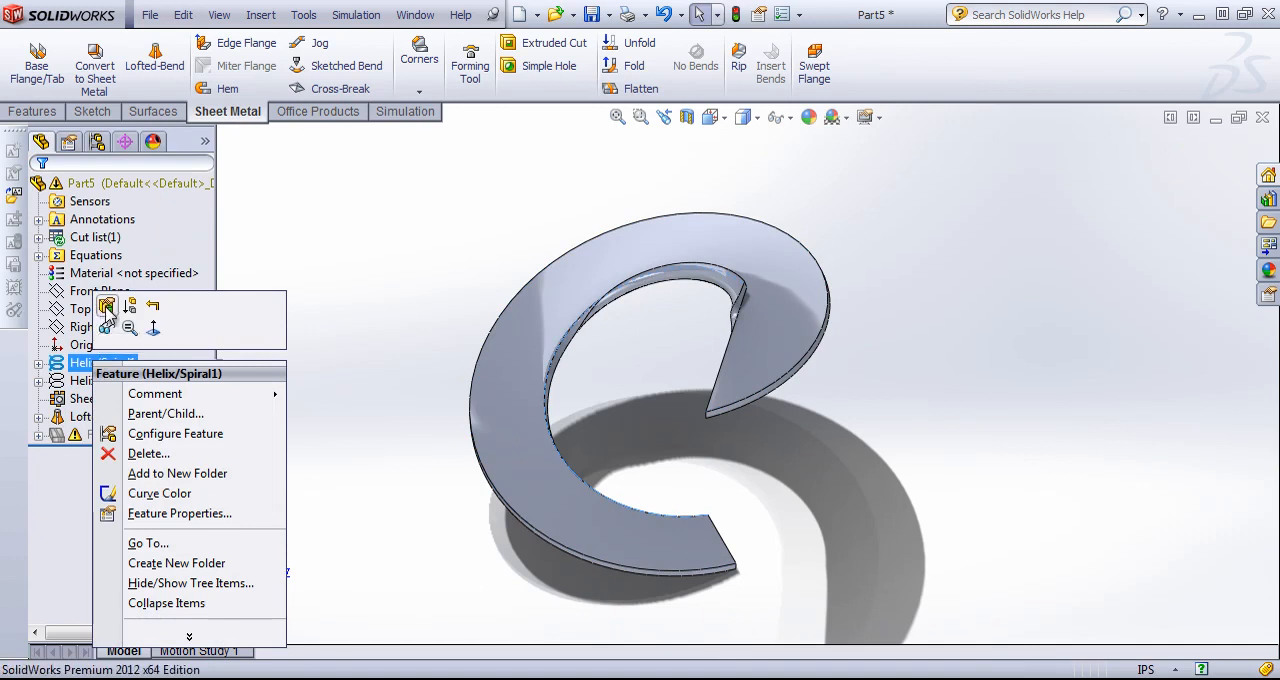
click(107, 307)
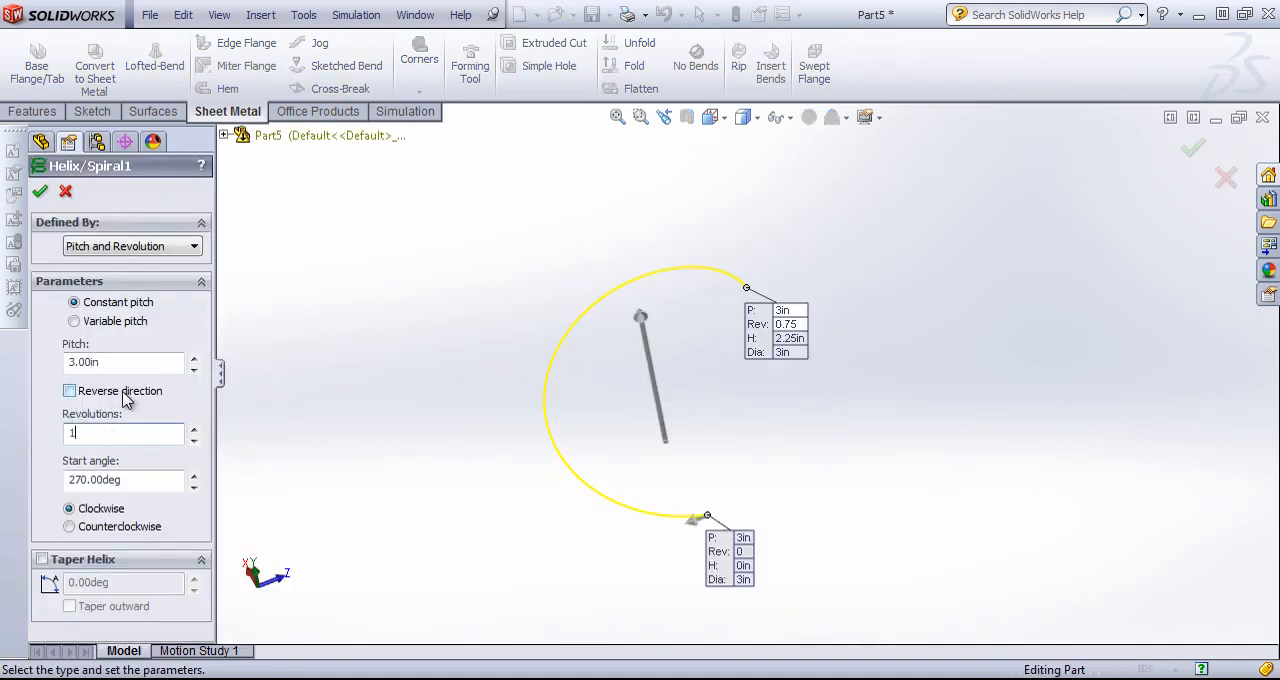
text(1)
click(138, 361)
double_click(194, 370)
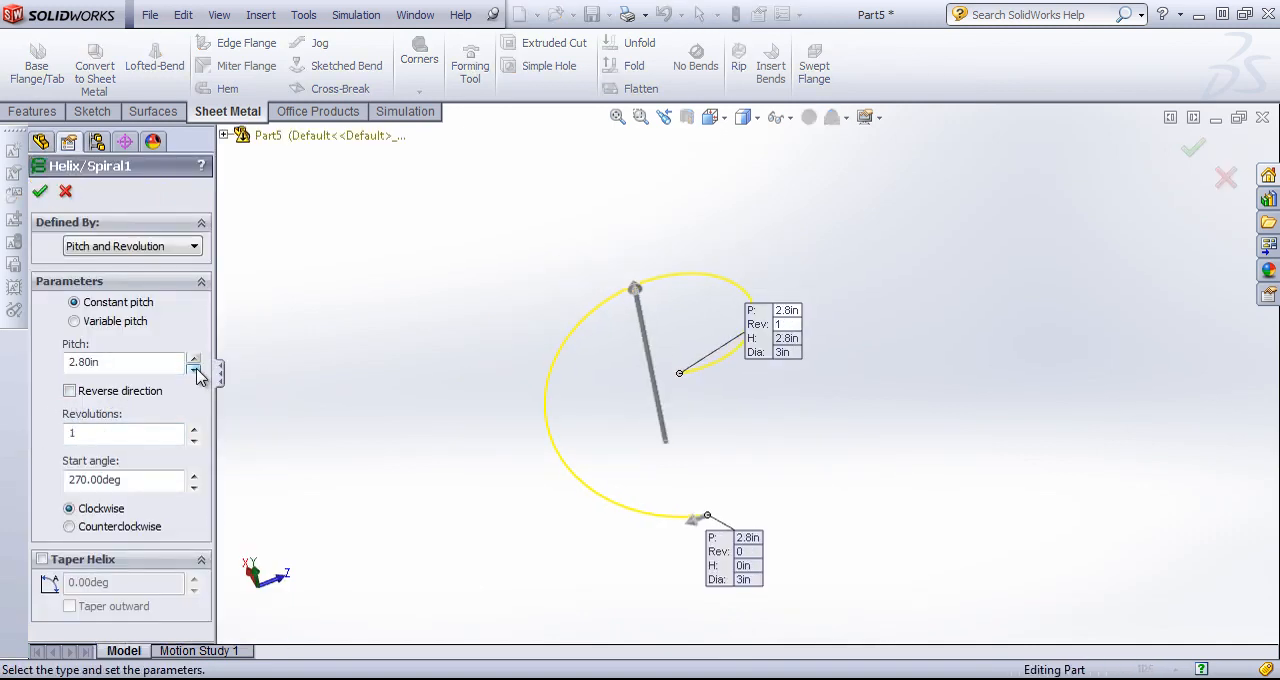
click(194, 369)
click(40, 192)
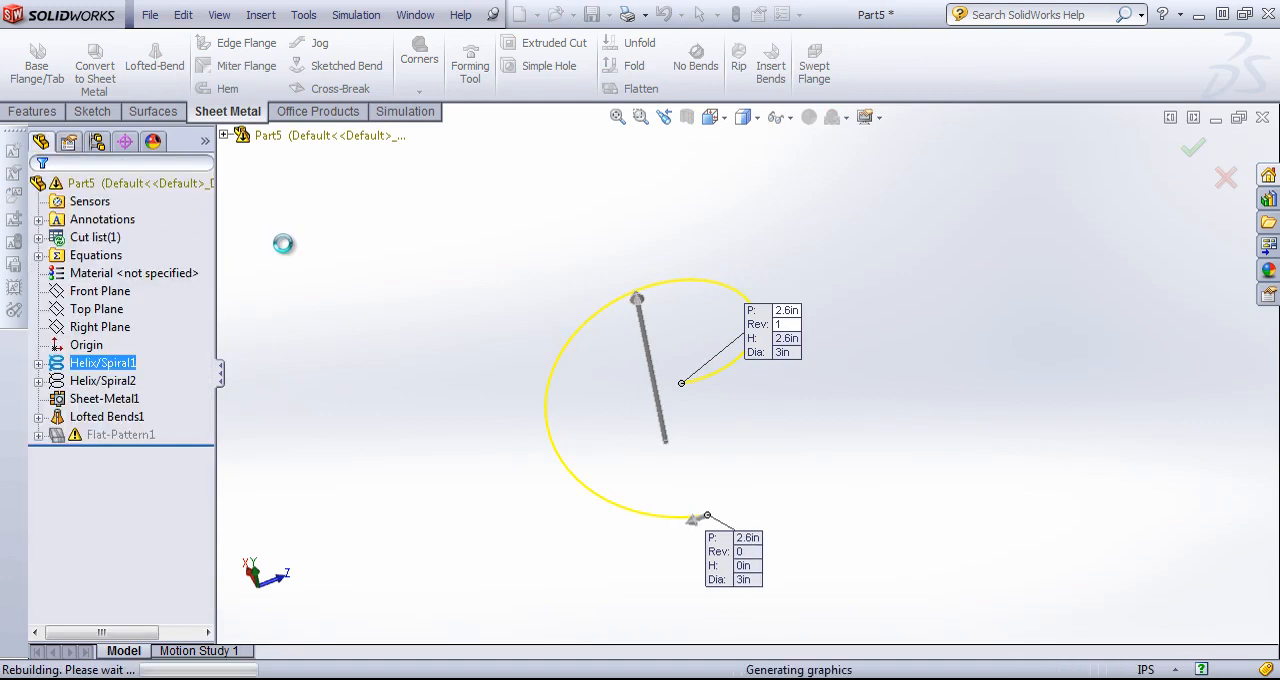
Flatten the lofted bend, examine its flat pattern, and return the part to its folded state.
mouse_move(323, 377)
middle_down()
mouse_move(351, 329)
mouse_move(341, 362)
middle_up()
middle_drag(705, 385, 660, 455)
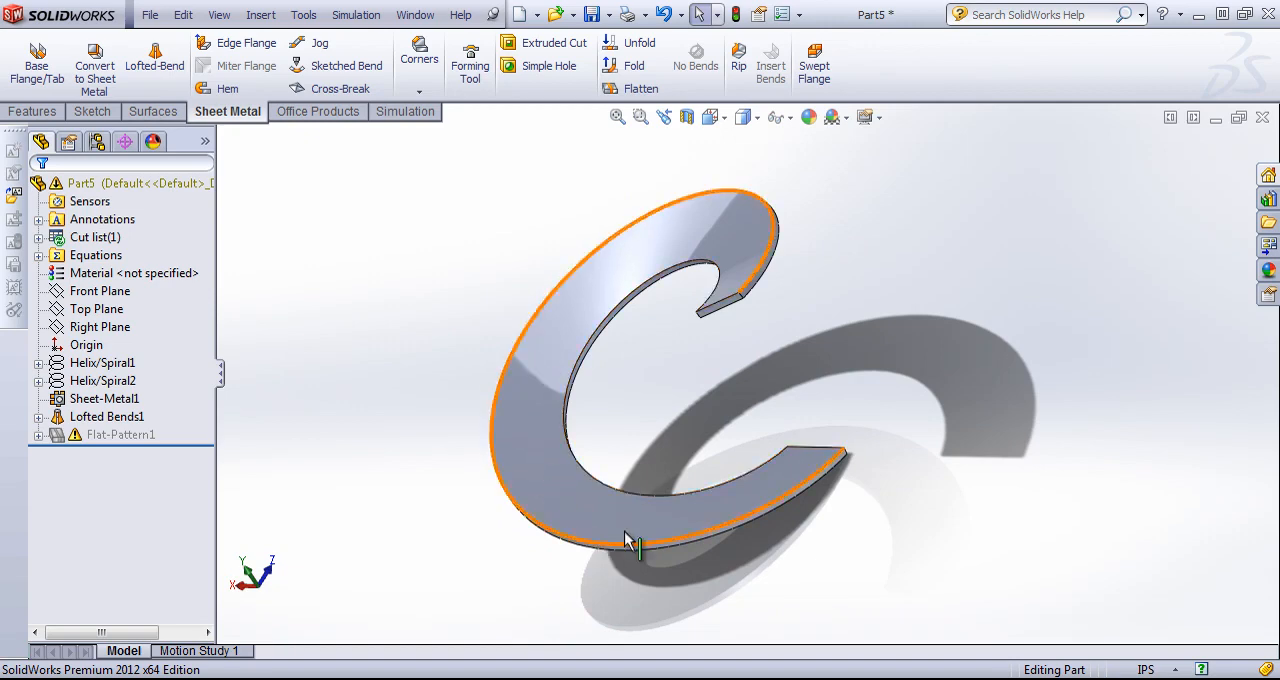
middle_drag(918, 398, 865, 298)
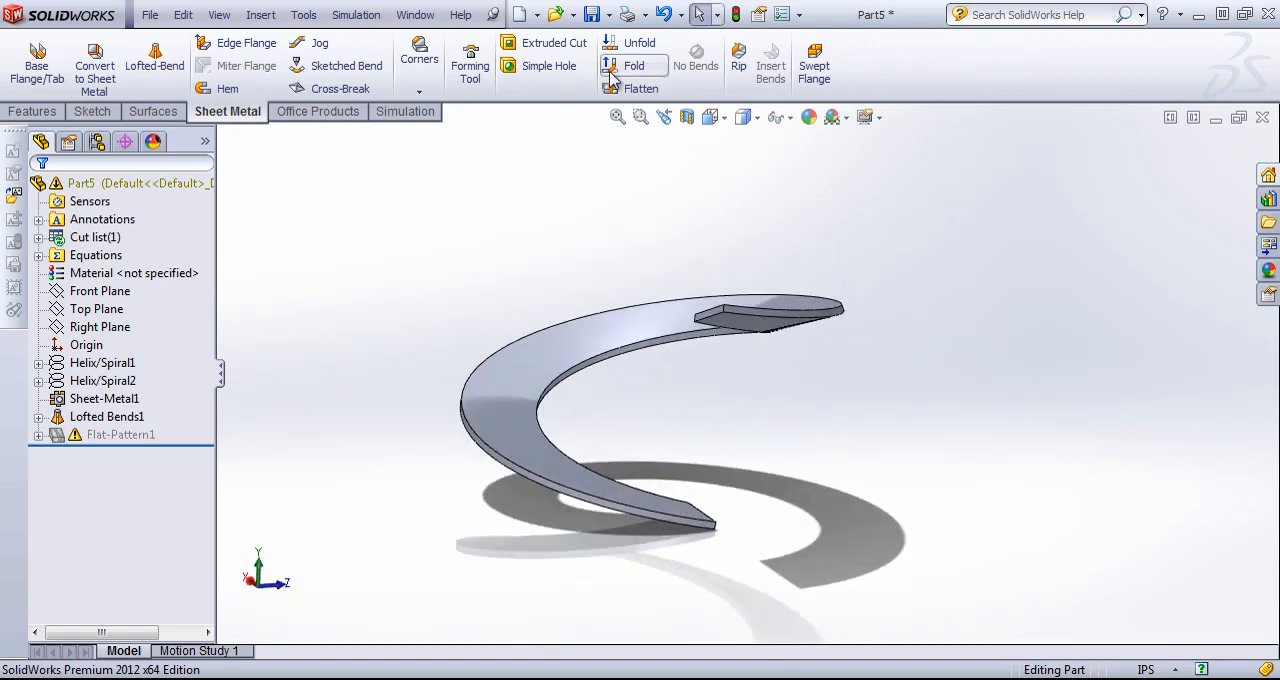
click(633, 90)
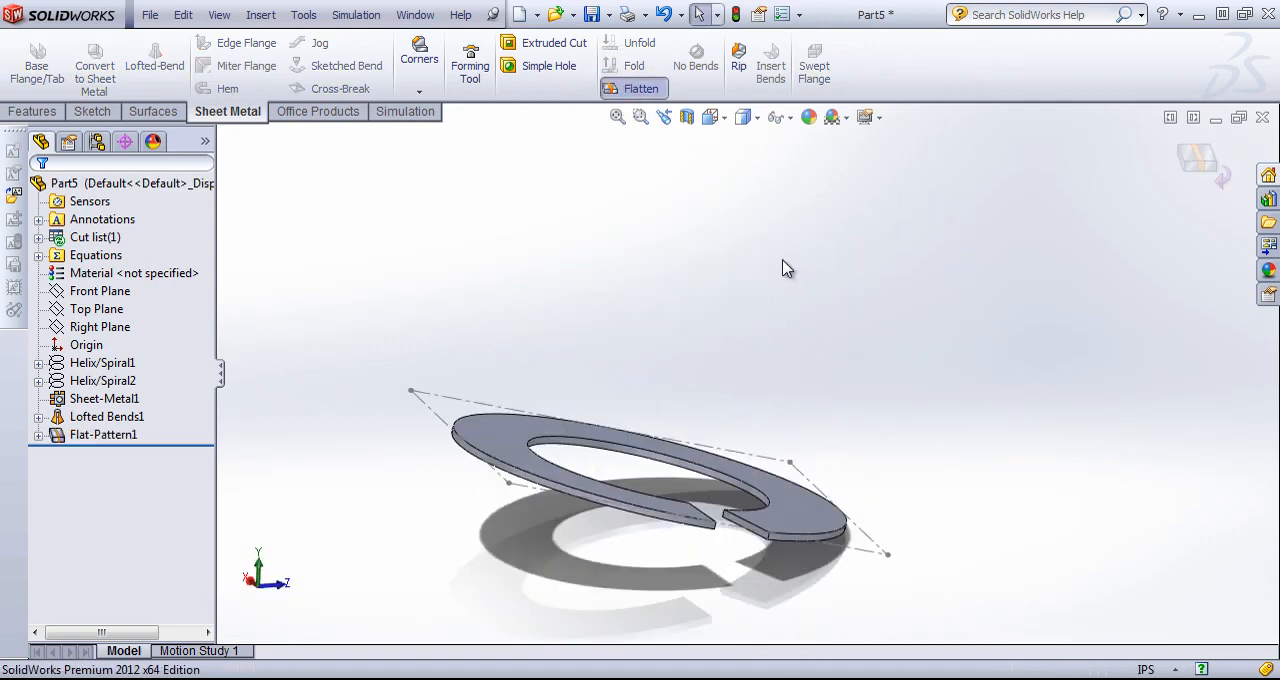
middle_drag(747, 433, 777, 363)
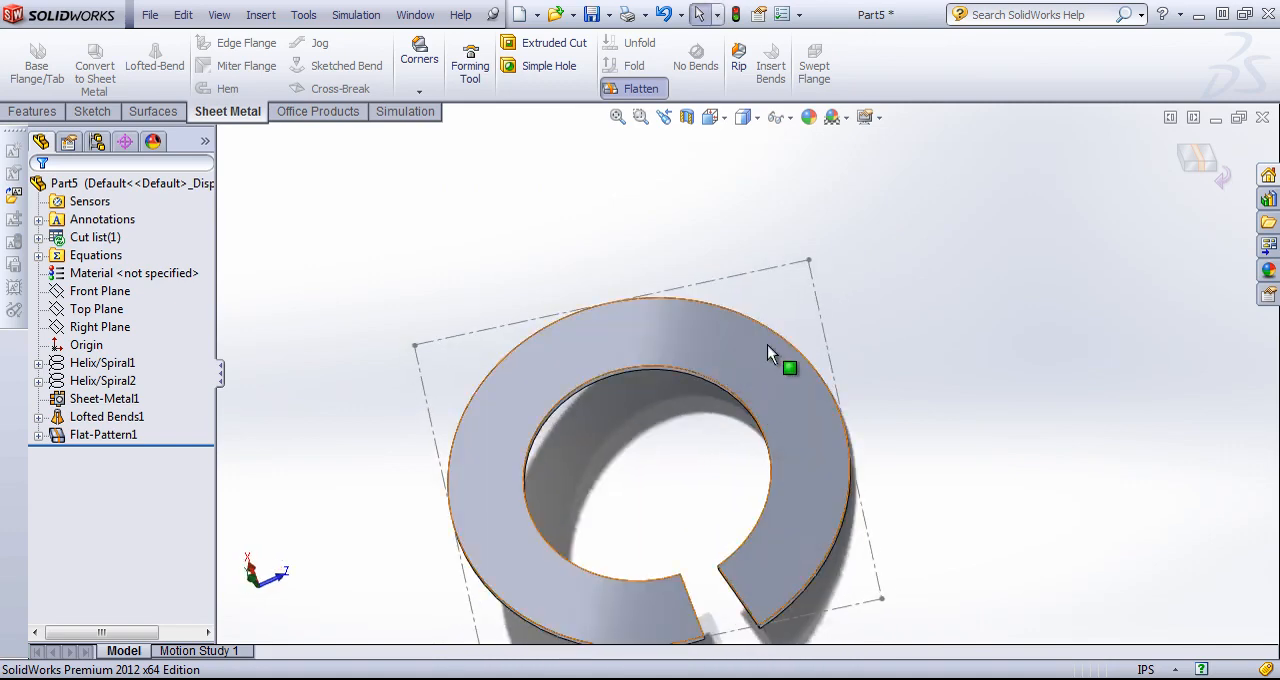
middle_drag(928, 455, 815, 565)
click(1213, 160)
Examine the folded helical part and identify the lofted bend and the two helices that define its edges.
middle_drag(940, 394, 872, 256)
scroll(962, 548, down, 3)
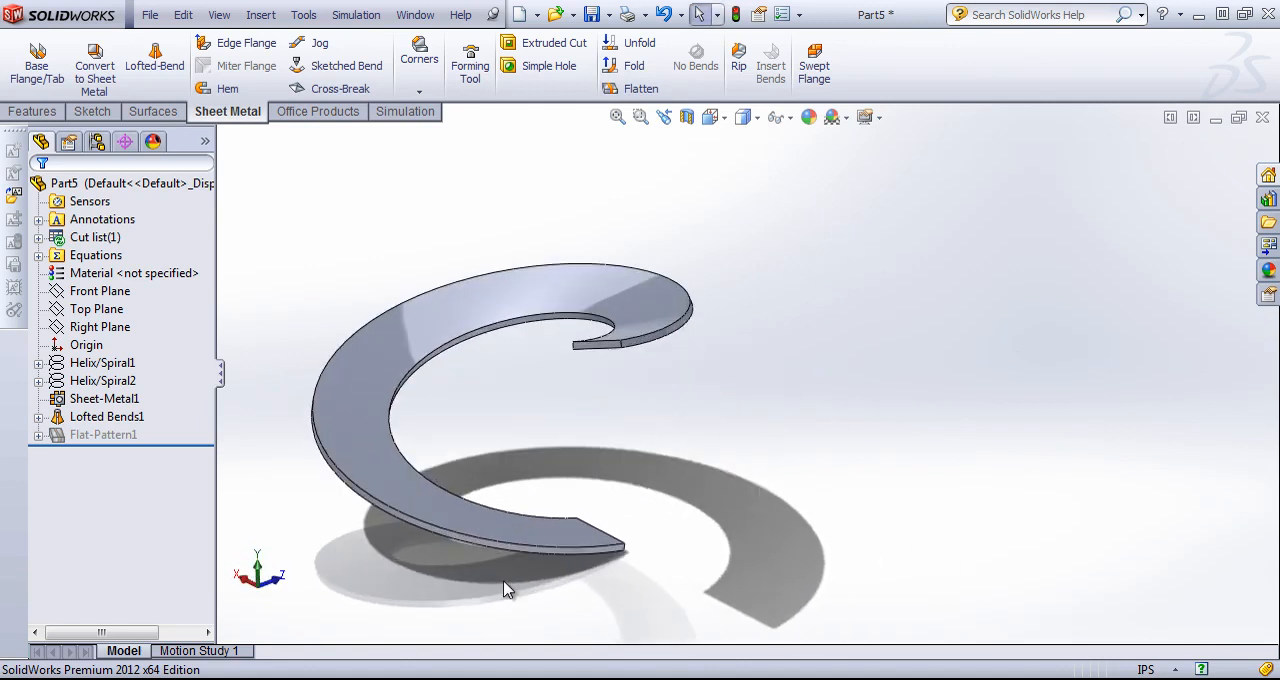
mouse_move(505, 588)
middle_down()
mouse_move(486, 563)
mouse_move(485, 590)
middle_up()
click(75, 418)
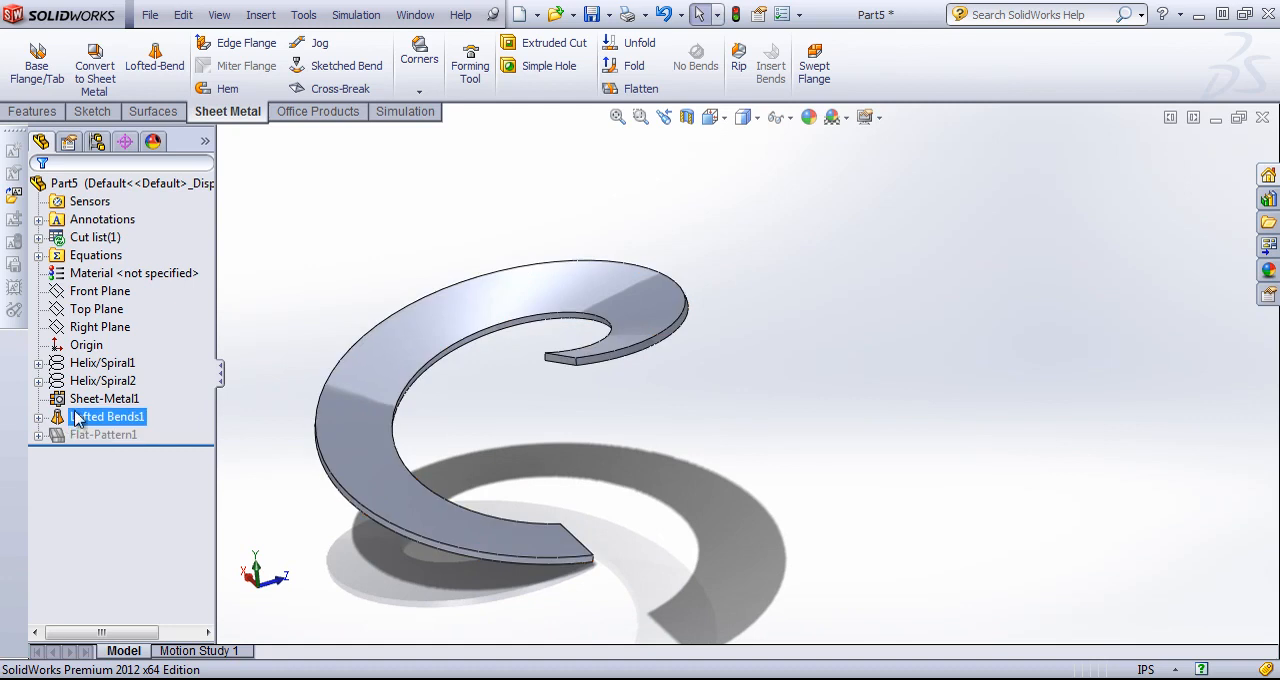
click(82, 381)
click(82, 363)
click(82, 381)
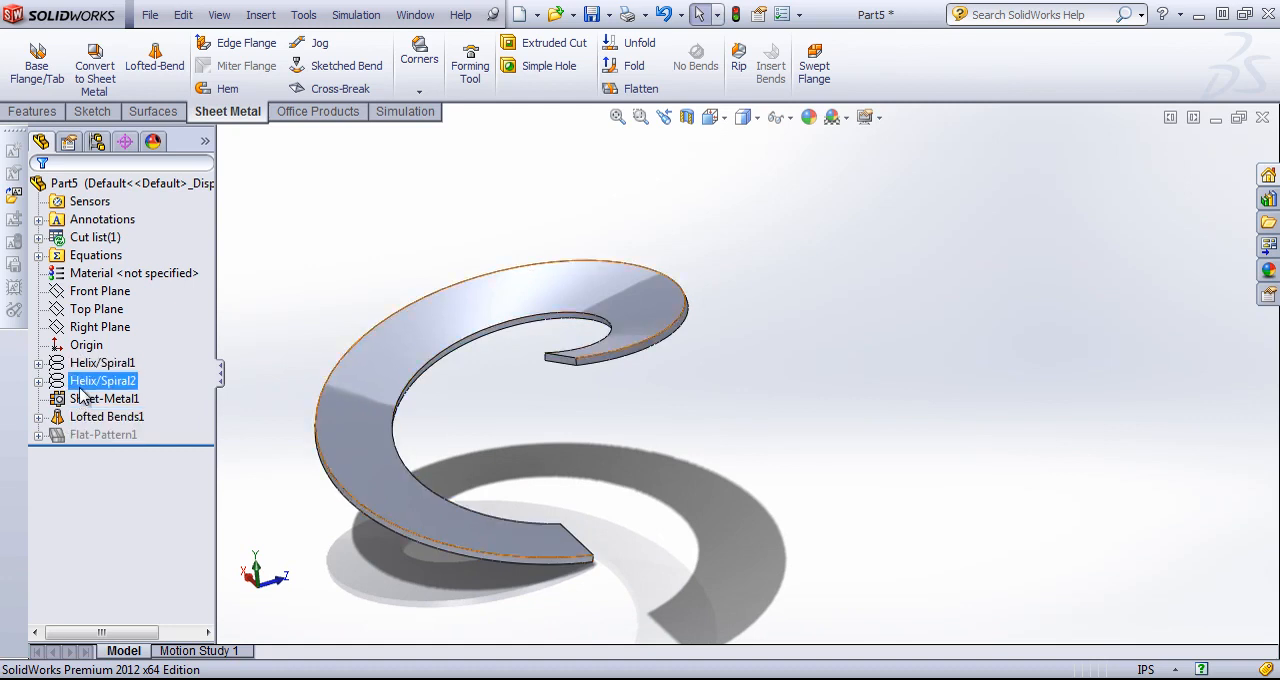
click(698, 550)
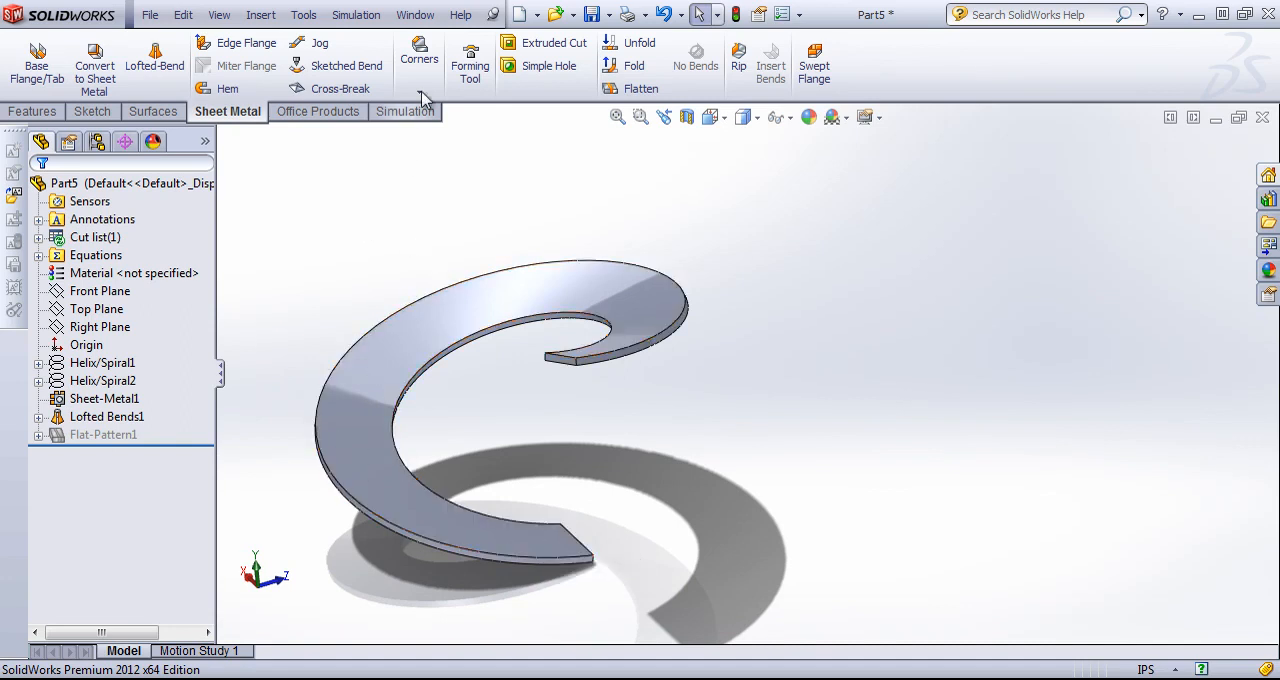
Switch to the open Helix 2 part.
click(416, 15)
click(445, 261)
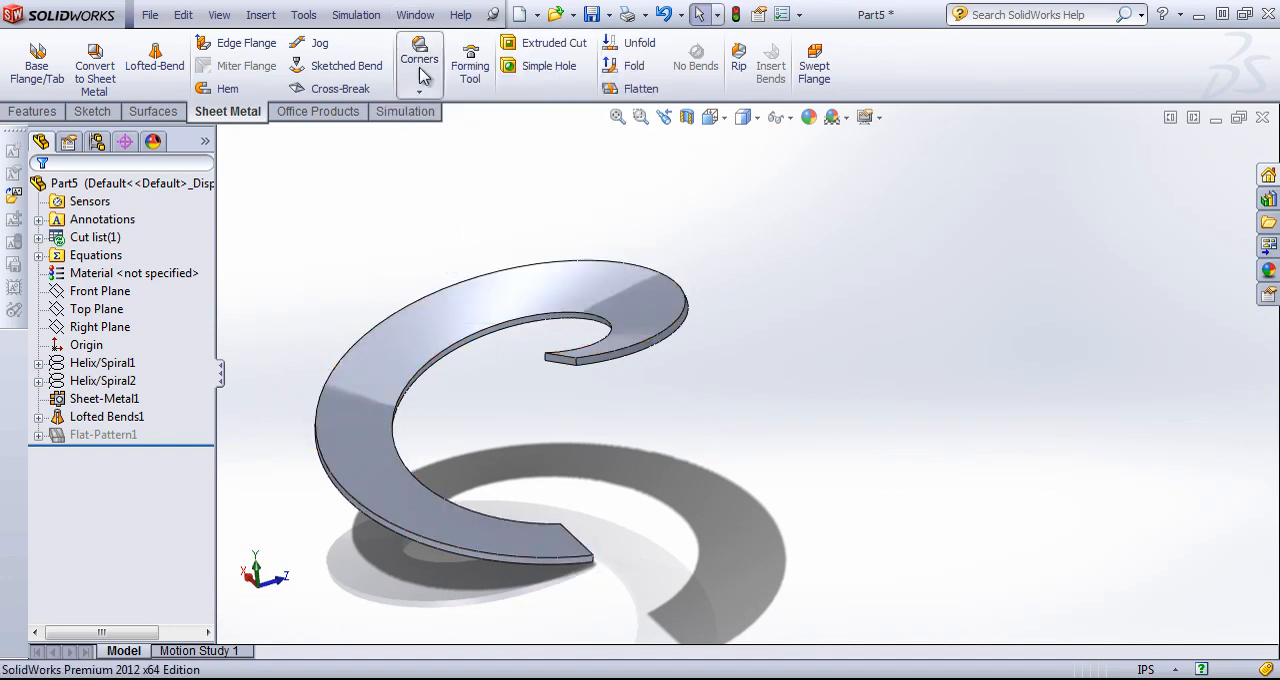
click(415, 15)
click(586, 246)
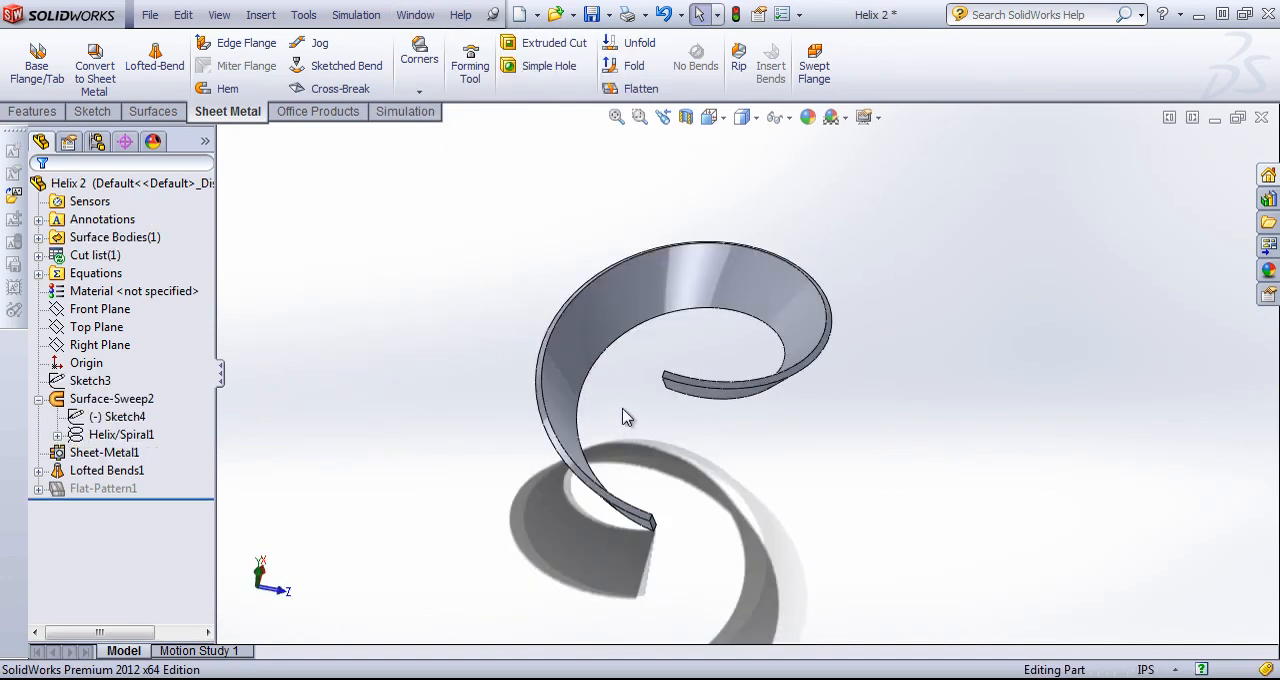
Examine how the sheet metal helix is built from the surface sweep, its helix path and the lofted bend.
middle_drag(623, 416, 690, 380)
click(65, 455)
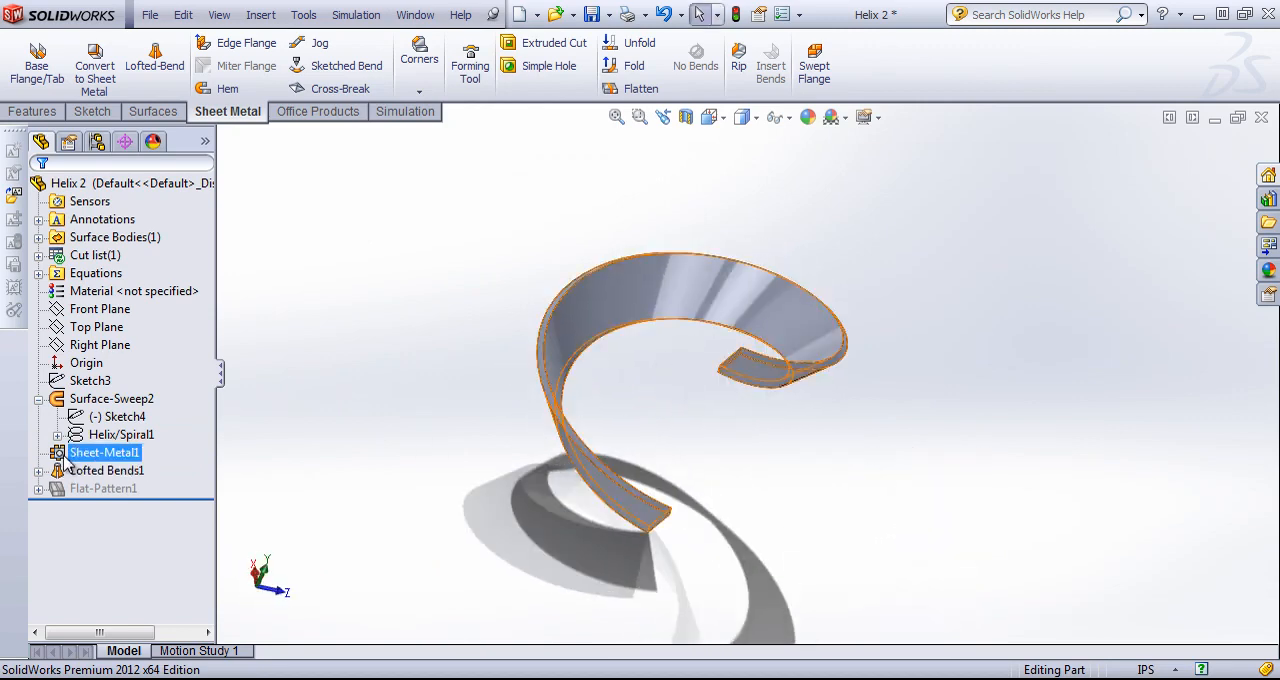
click(105, 398)
click(110, 416)
click(99, 435)
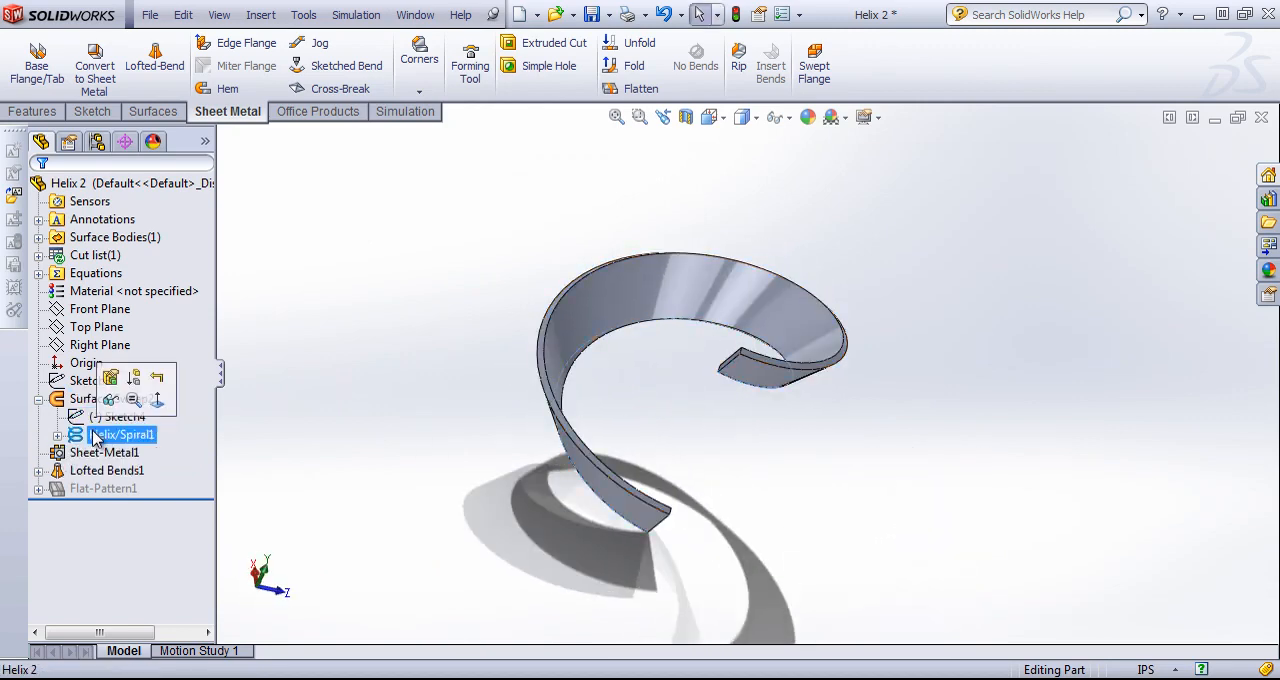
right_click(103, 398)
click(163, 369)
ctrl+click(92, 310)
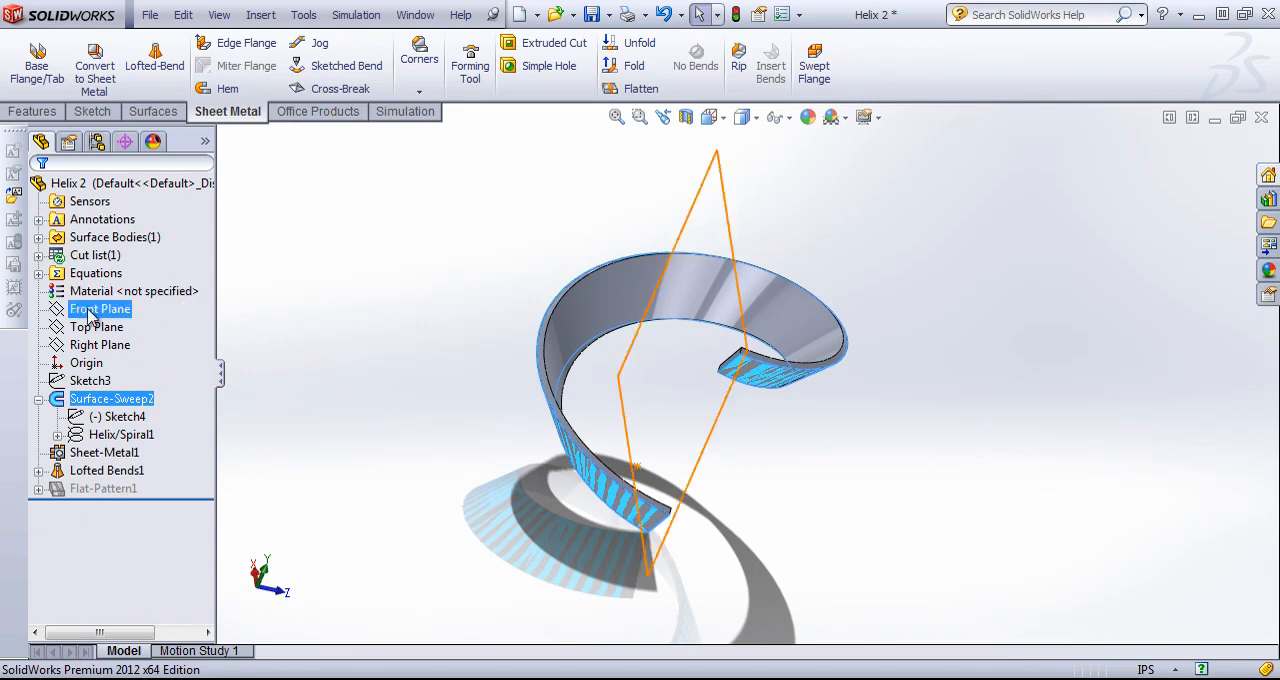
click(105, 470)
right_click(105, 470)
click(388, 358)
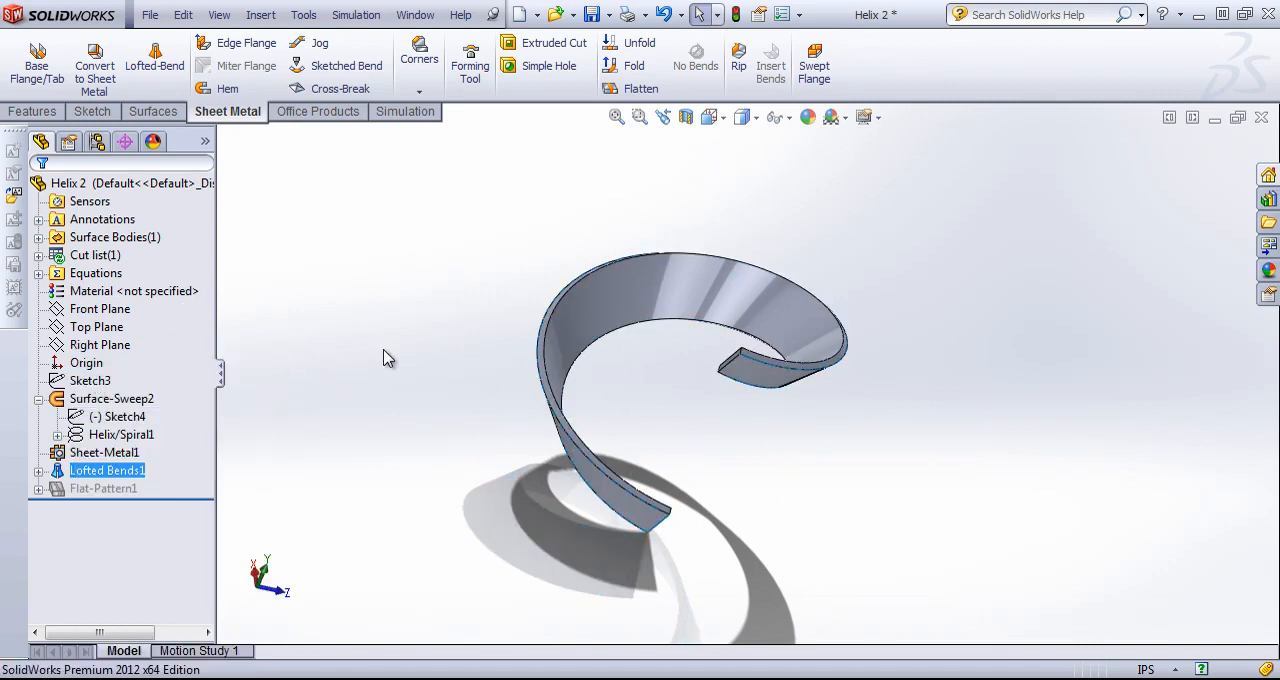
middle_drag(350, 411, 203, 443)
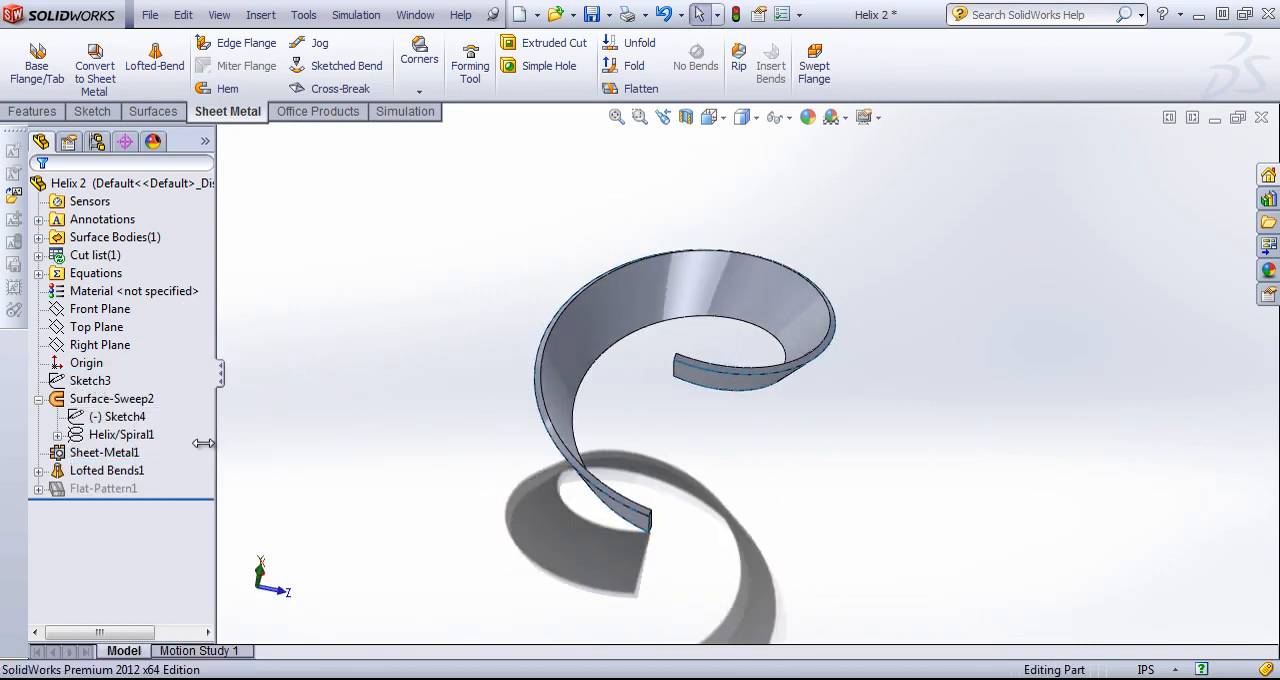
Hide the lofted bend's solid body so that only the swept surface is displayed.
click(38, 256)
right_click(125, 273)
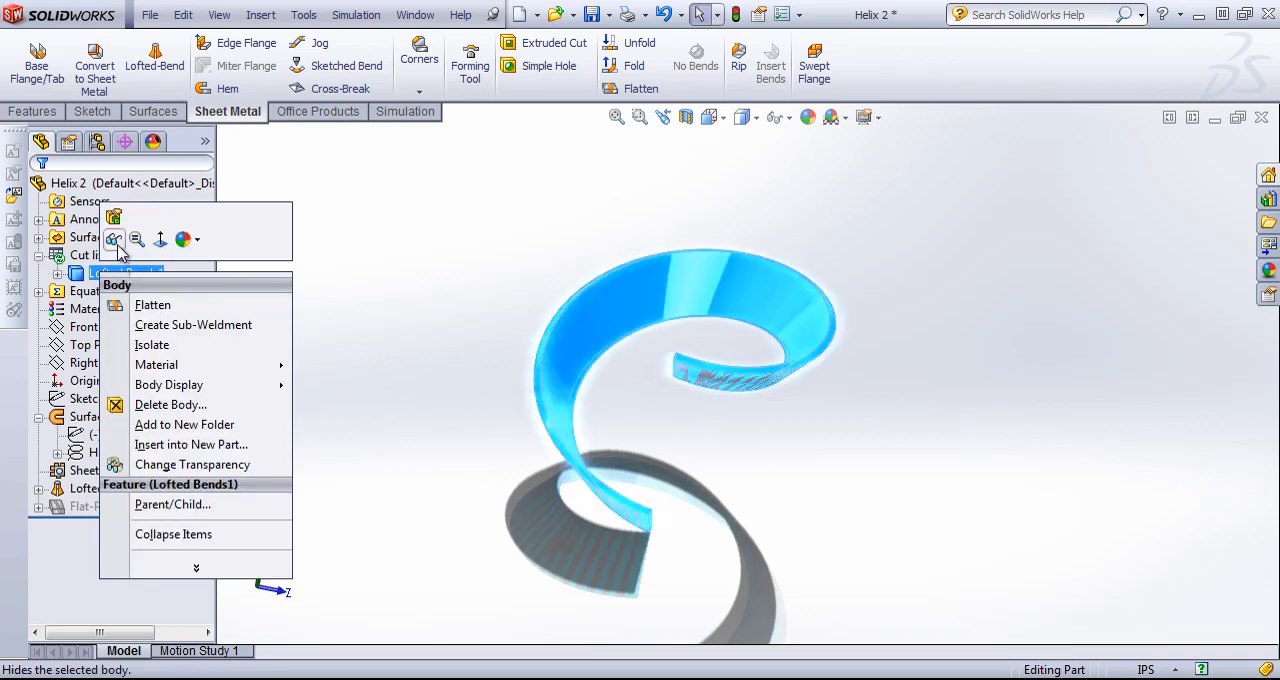
click(118, 246)
click(433, 292)
middle_drag(699, 310, 671, 324)
Show the surface sweep's helix path and Sketch4 profile, and examine how the profile line follows the helix.
right_click(122, 456)
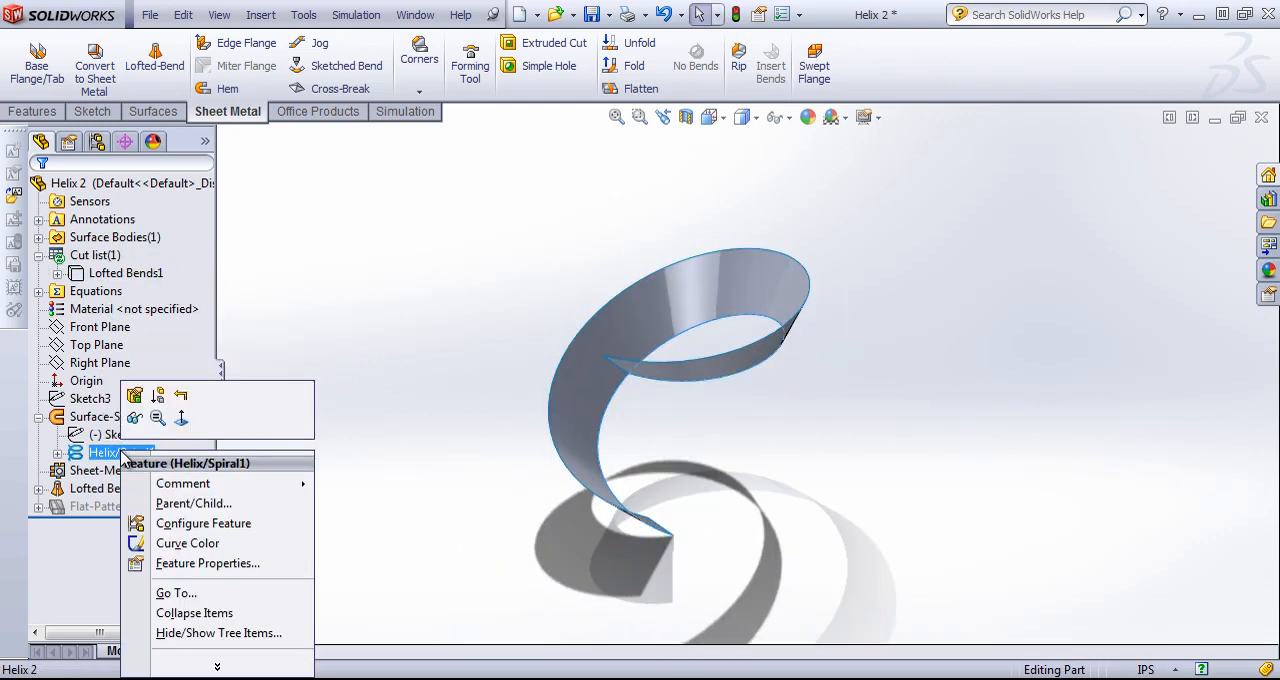
click(118, 456)
right_click(115, 437)
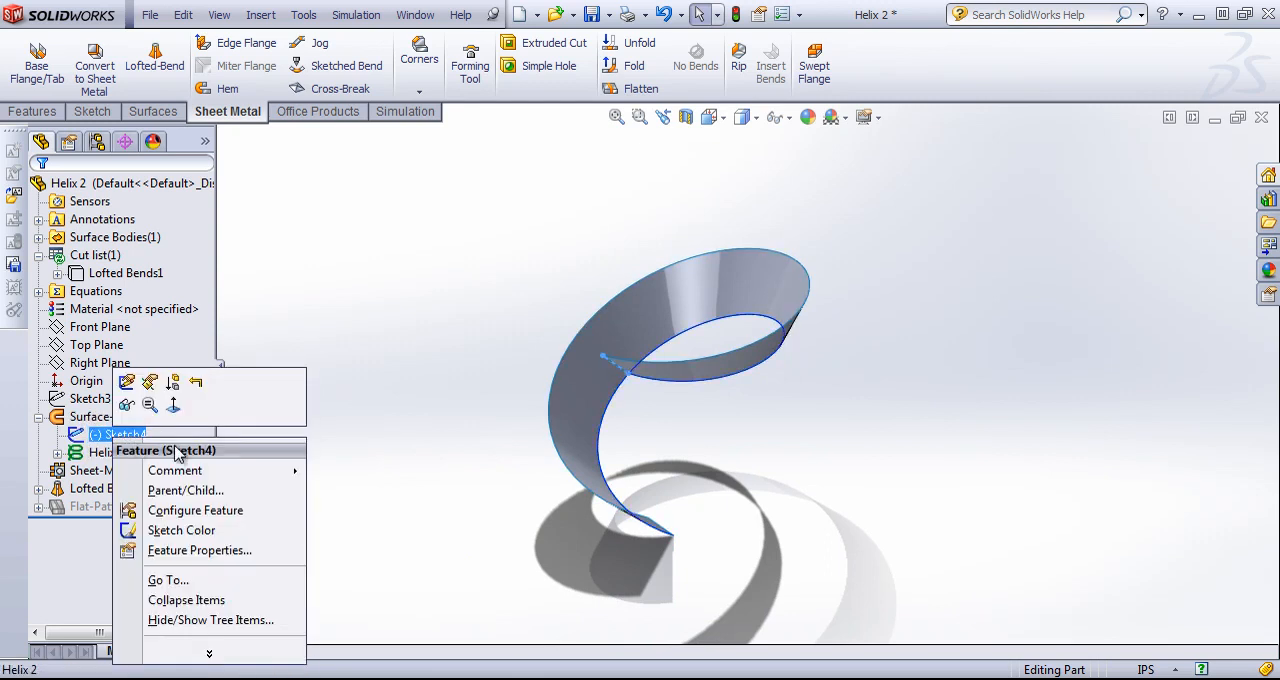
click(829, 443)
mouse_move(829, 443)
middle_down()
mouse_move(811, 363)
mouse_move(695, 347)
mouse_move(657, 434)
mouse_move(600, 486)
middle_up()
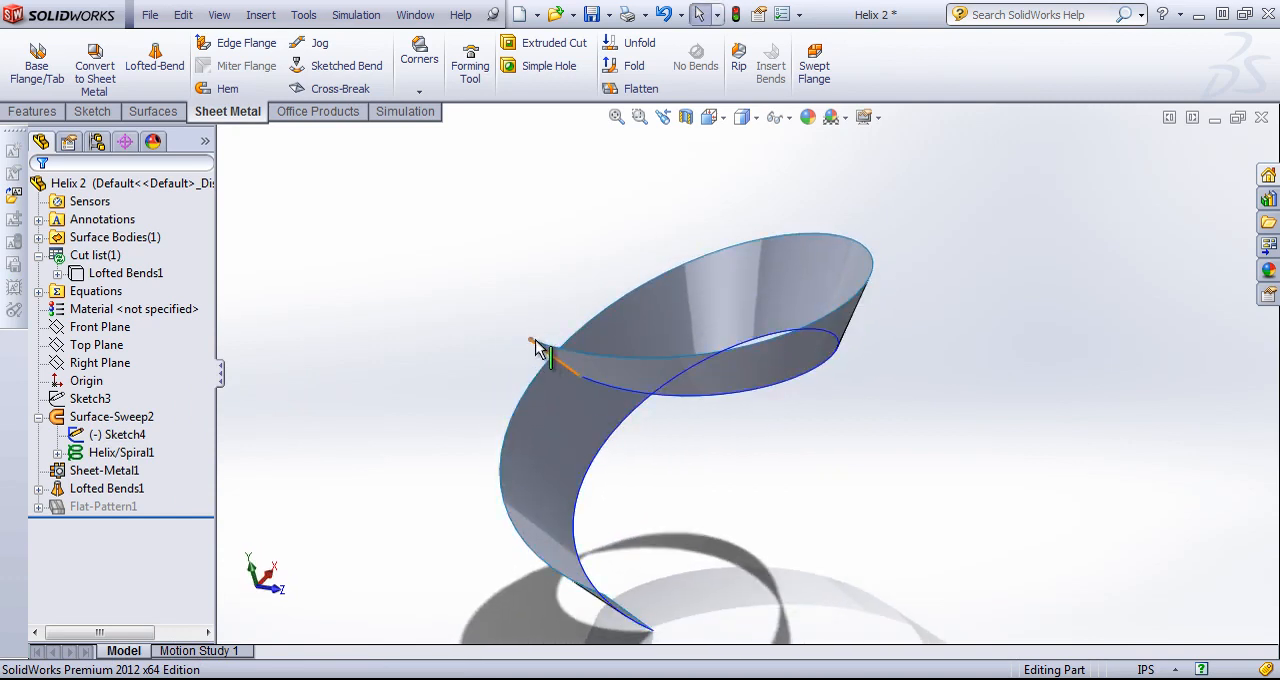
scroll(574, 382, down, 4)
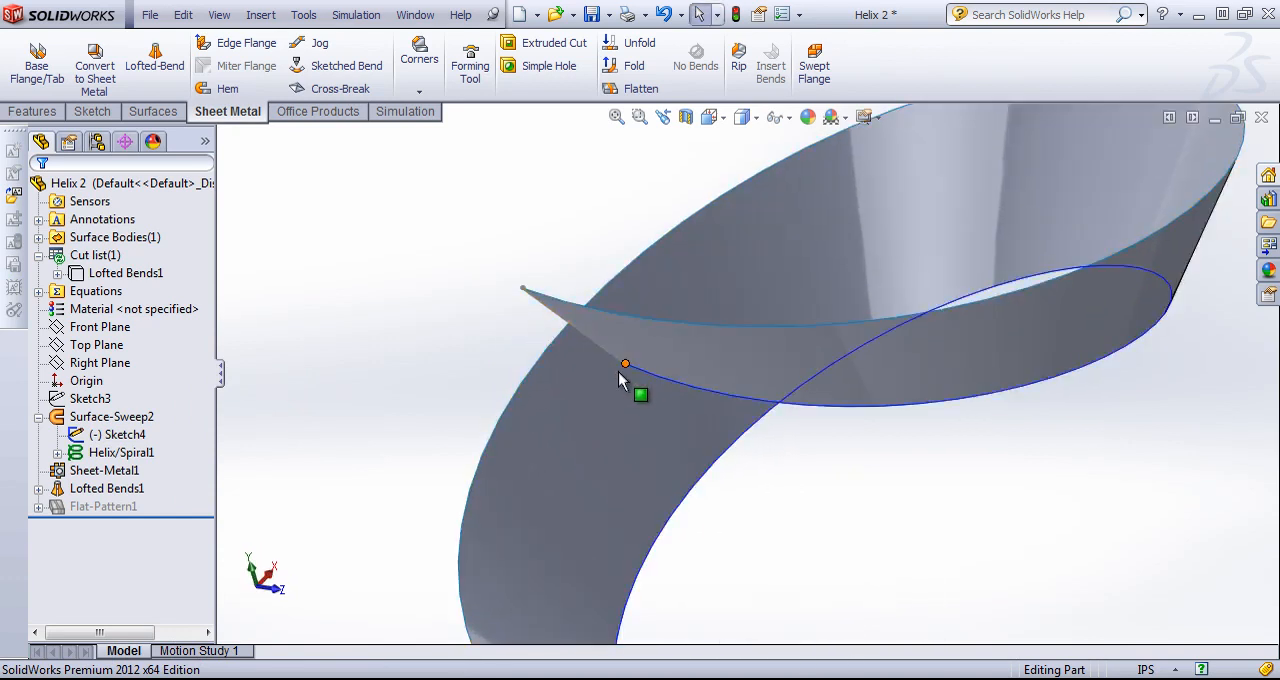
middle_drag(634, 380, 766, 466)
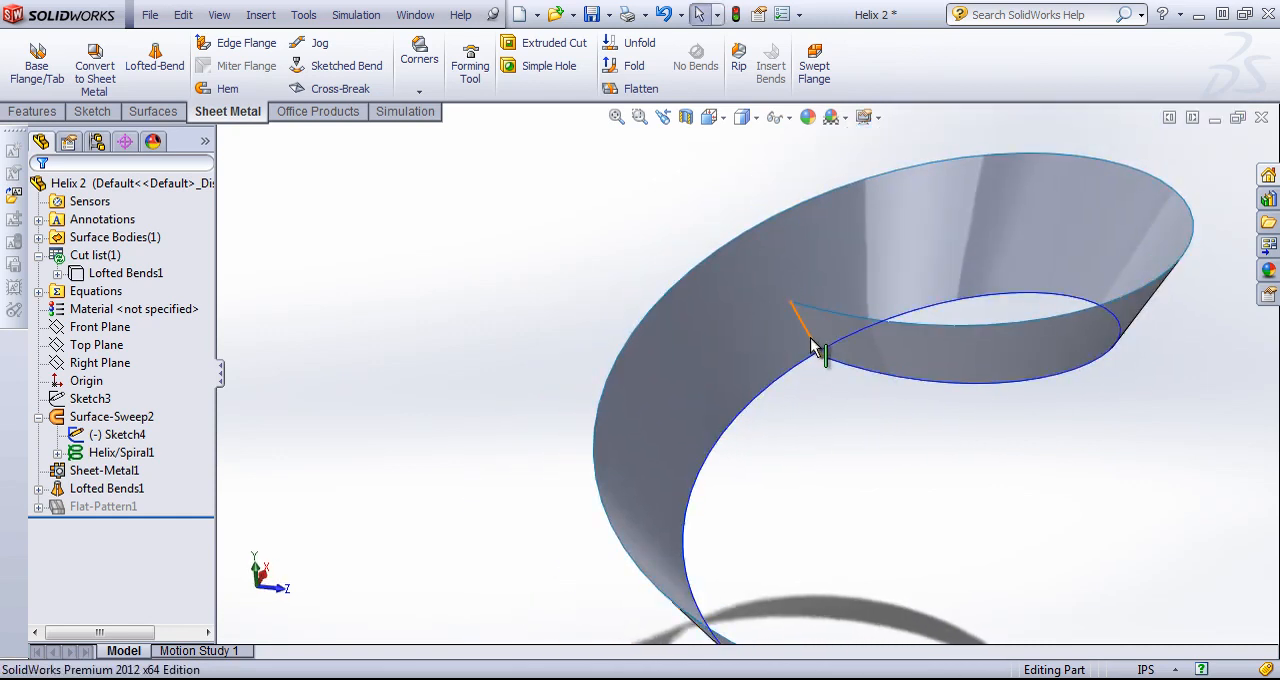
click(975, 350)
scroll(745, 400, up, 2)
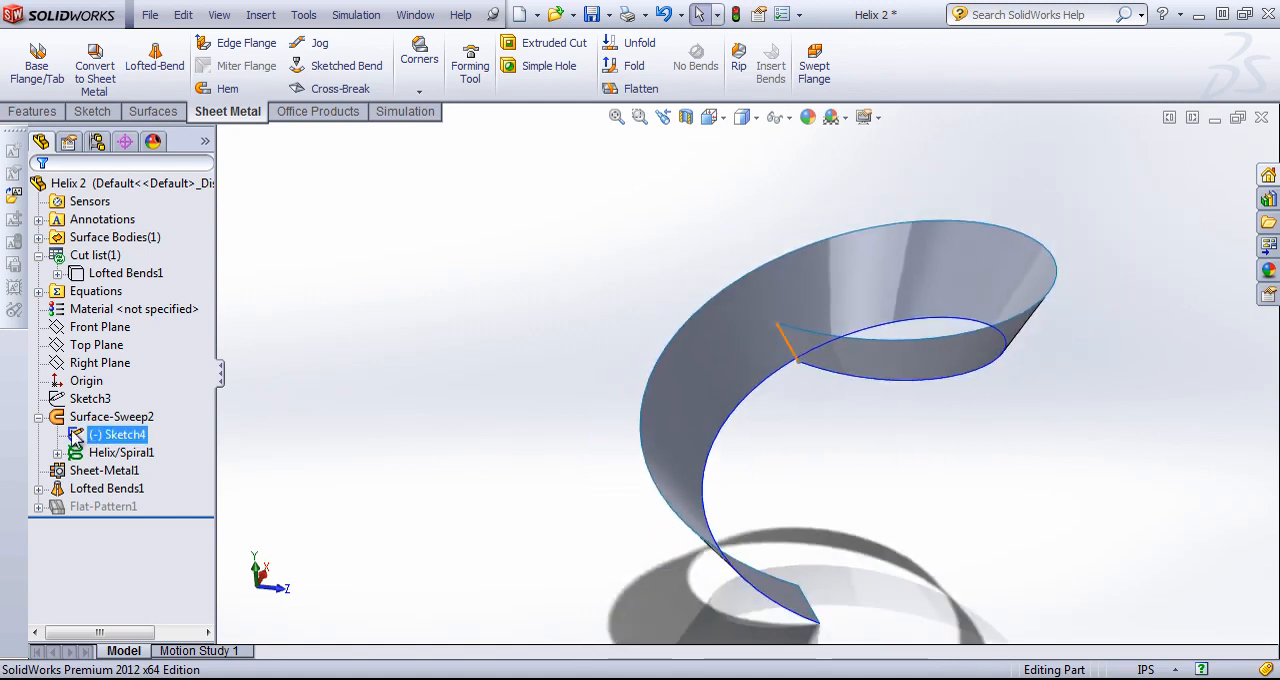
Inspect the lofted bend's two 3D sketches along the inner and outer edges of the swept surface.
click(38, 489)
click(116, 506)
middle_drag(520, 407, 562, 453)
click(125, 524)
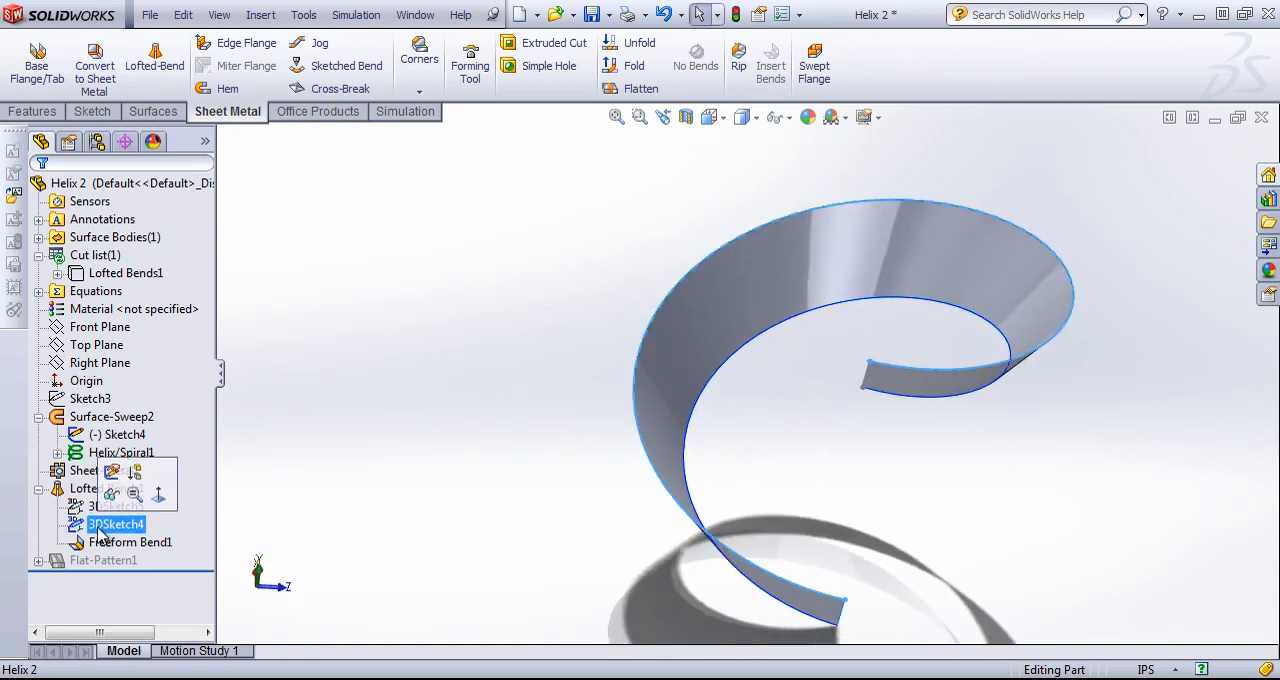
middle_drag(837, 360, 663, 350)
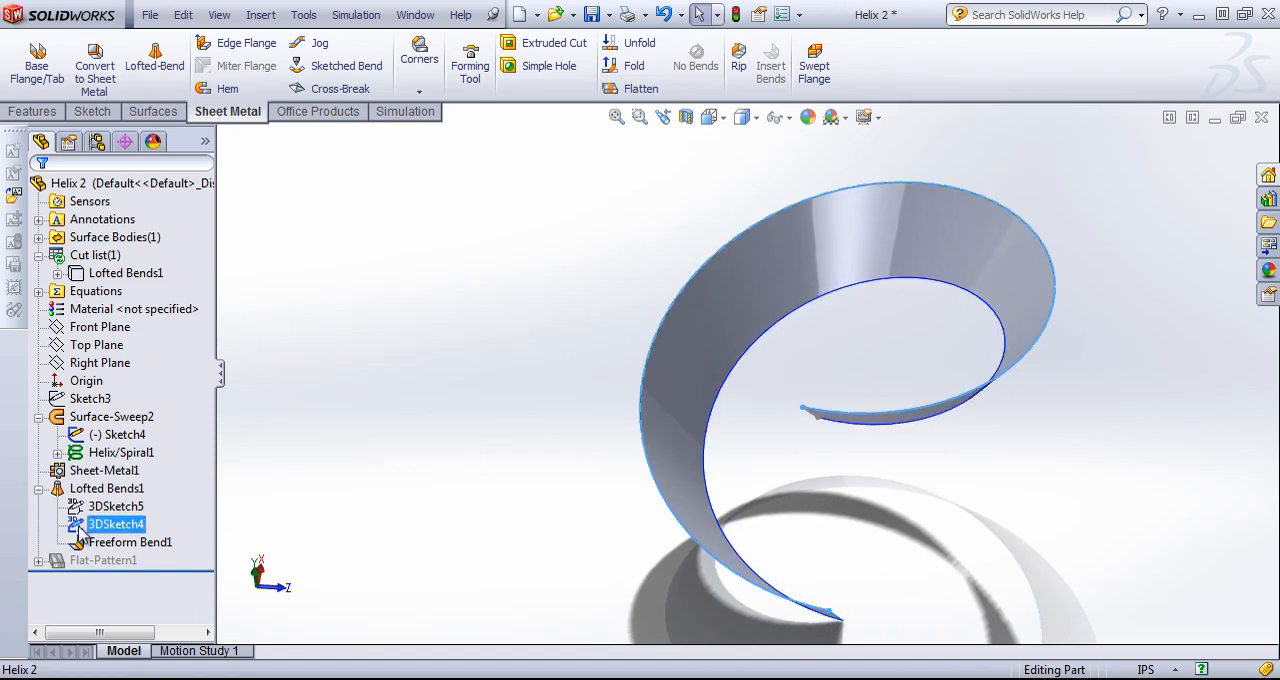
Open the lofted bend's definition, review its profiles and thickness, and accept it as is.
right_click(106, 492)
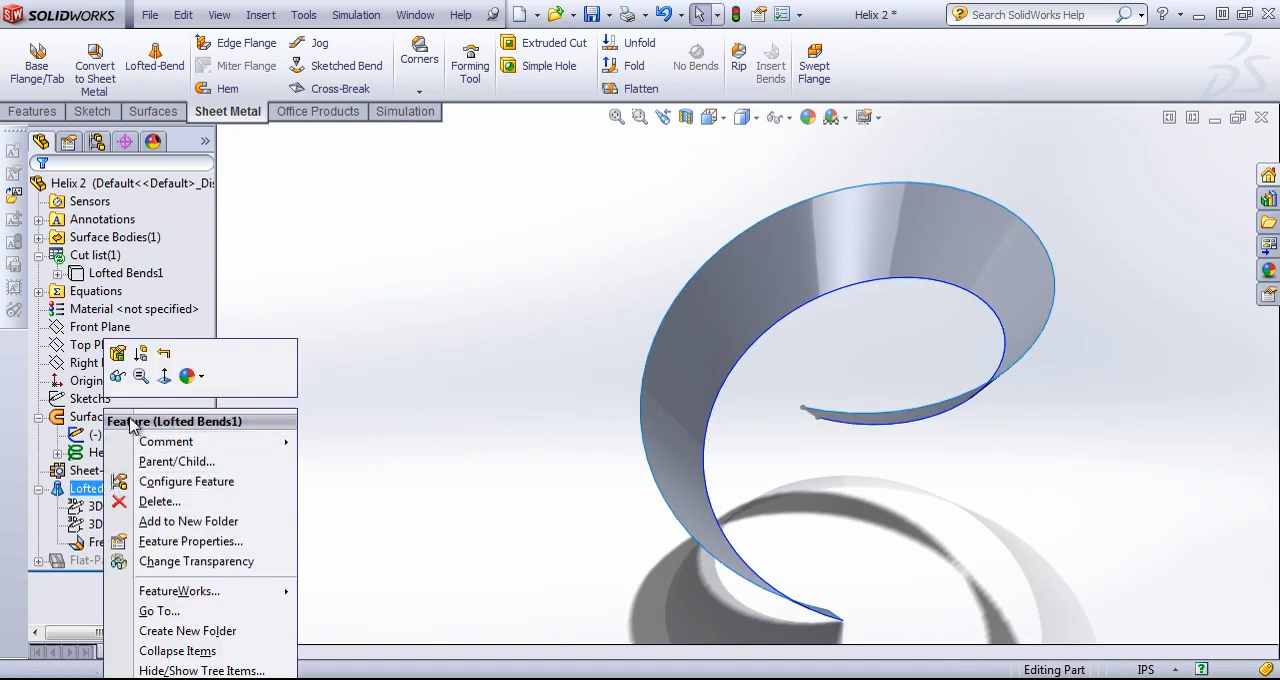
click(117, 354)
middle_drag(711, 320, 885, 340)
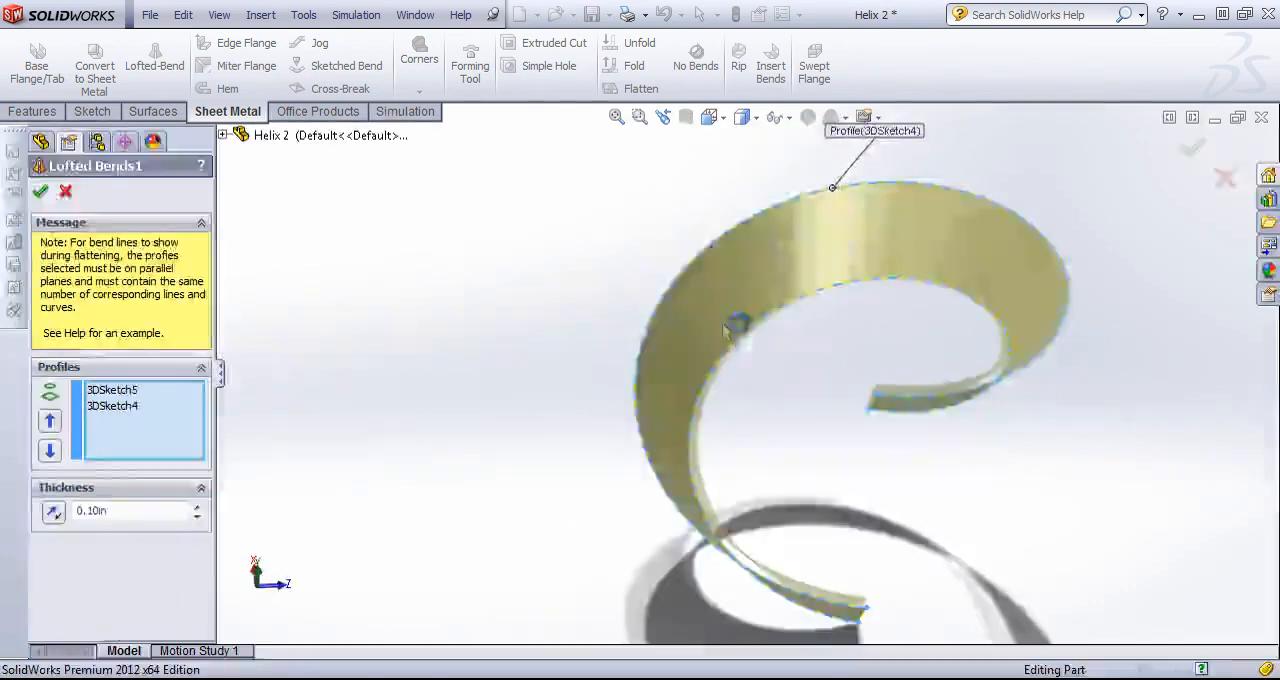
click(37, 193)
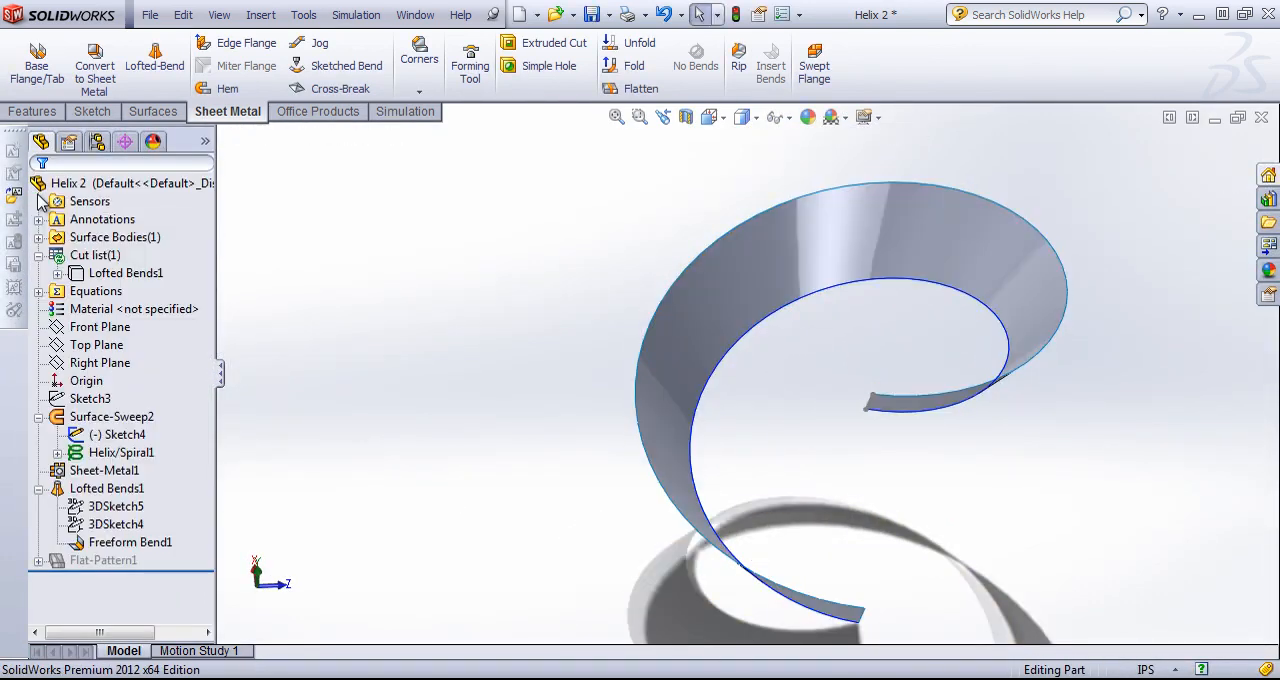
Switch to the open sheet metal spiral part and view it from a suitable angle.
click(437, 10)
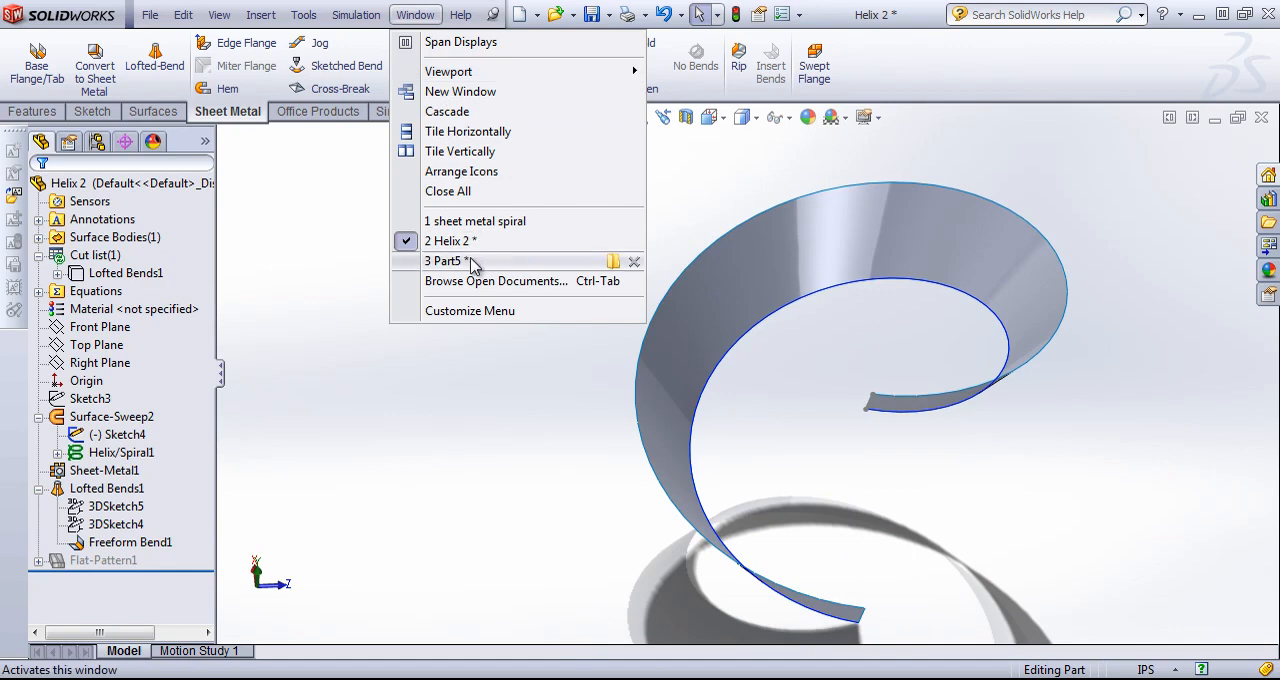
click(460, 222)
mouse_move(480, 363)
middle_down()
mouse_move(486, 409)
mouse_move(492, 251)
mouse_move(560, 337)
mouse_move(523, 371)
middle_up()
Open the Helix/Spiral1 definition, review its spiral type, pitch, revolutions and start angle, and accept it without changes.
click(86, 417)
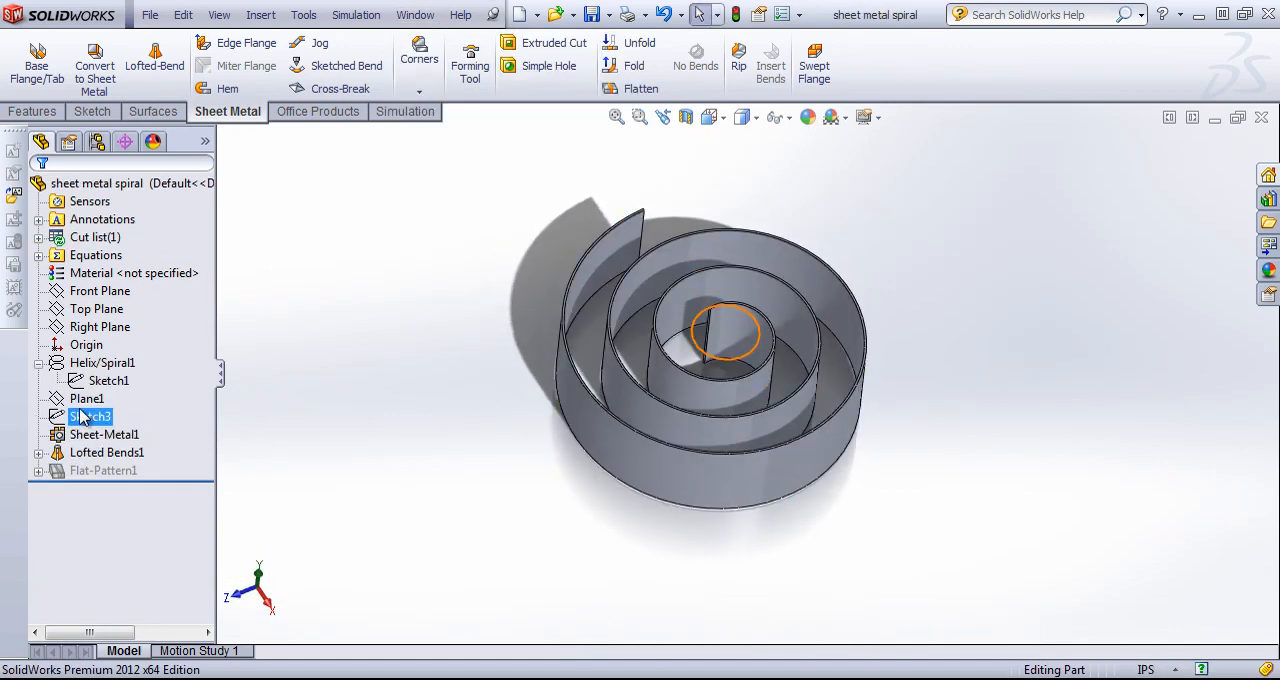
right_click(100, 363)
click(110, 318)
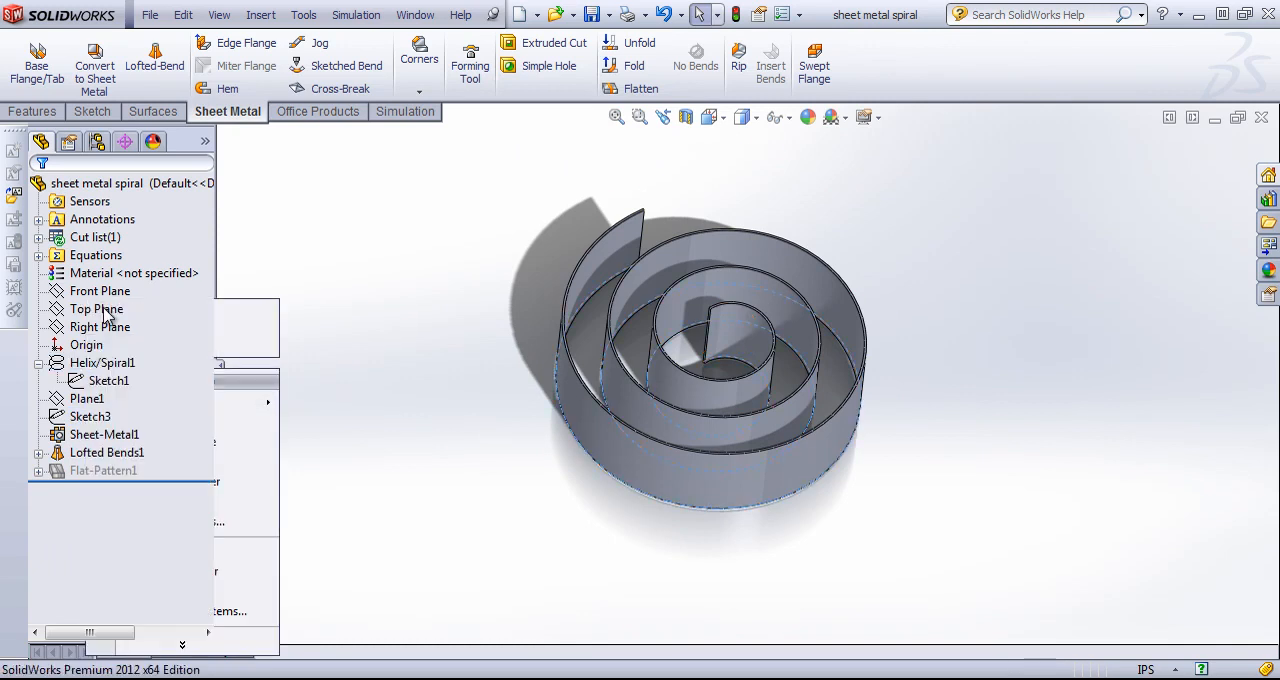
mouse_move(613, 384)
middle_down()
mouse_move(606, 263)
mouse_move(610, 400)
middle_up()
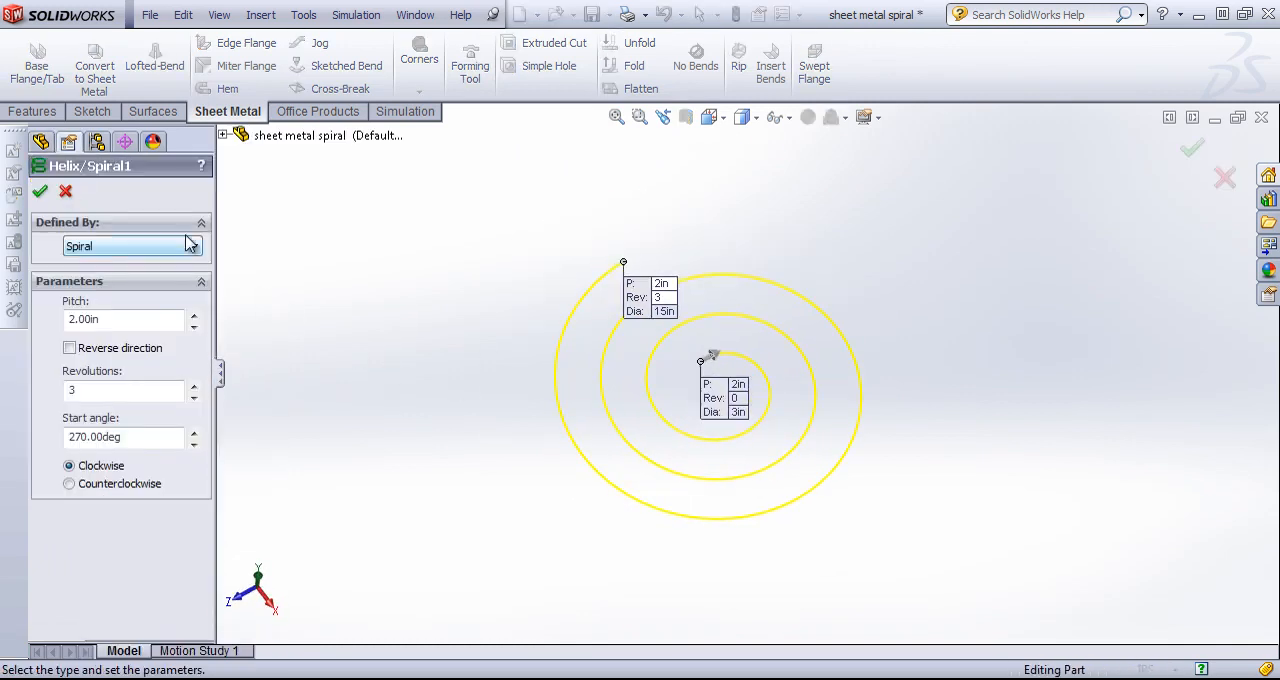
click(40, 192)
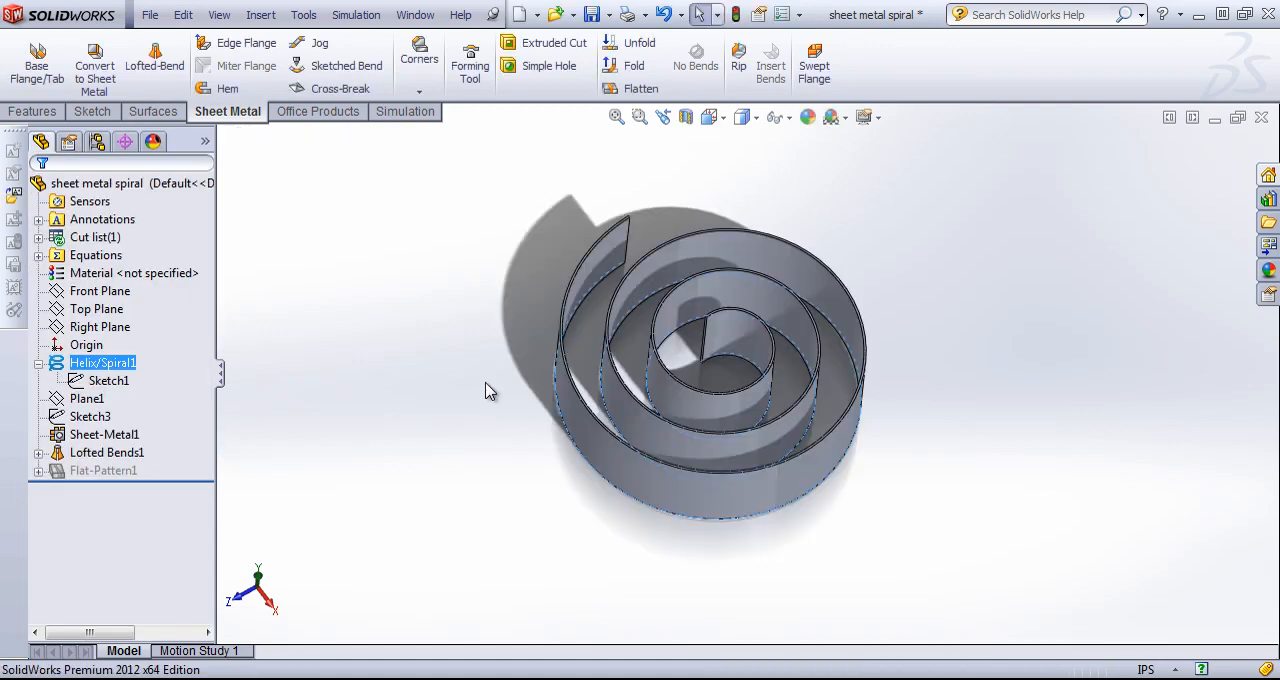
Expand the Lofted Bends1 feature and highlight its two profile sketches, Sketch5 and Sketch2, on the part.
right_click(105, 452)
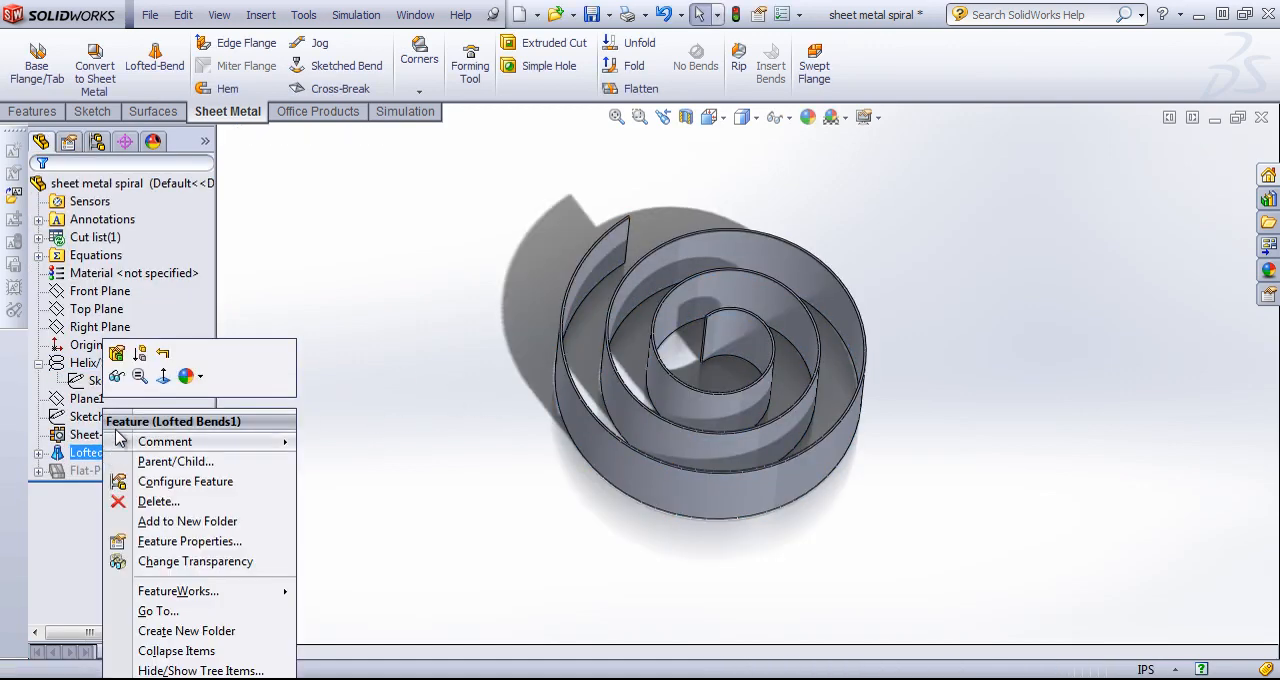
click(38, 452)
click(108, 470)
ctrl+click(92, 486)
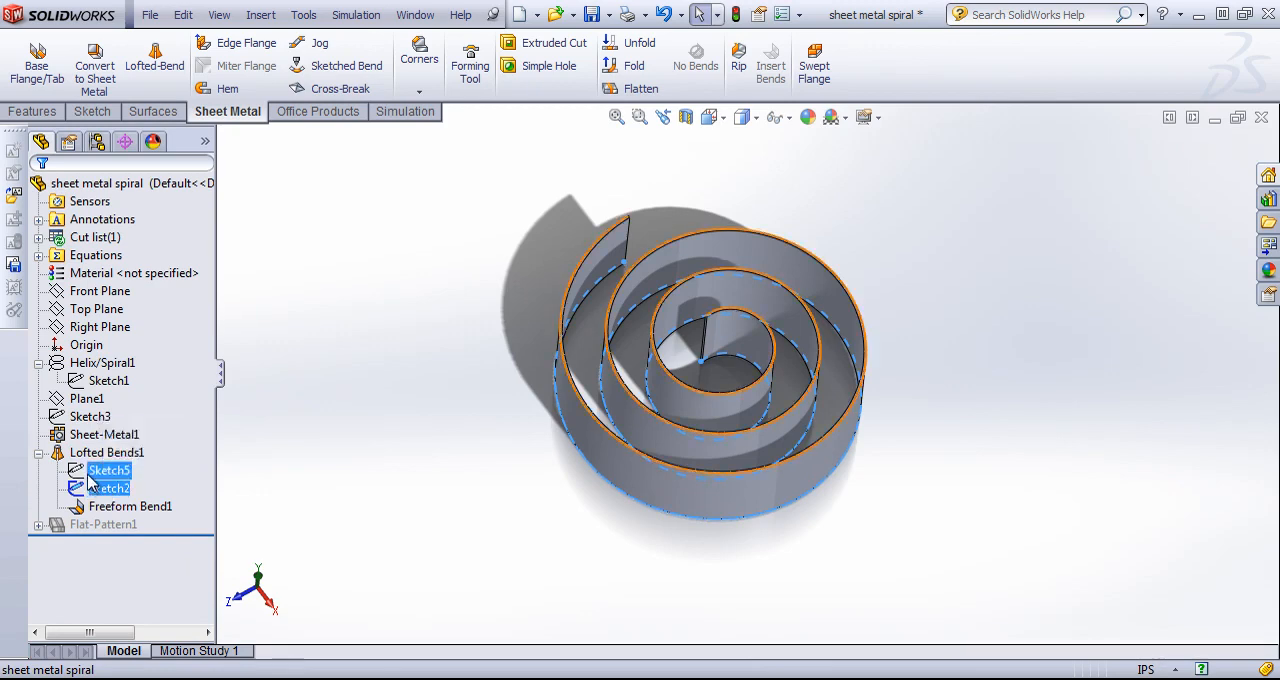
Open Sketch5 of the lofted bend, examine its spiral curve above the lower spiral, and exit the sketch.
right_click(95, 472)
click(97, 422)
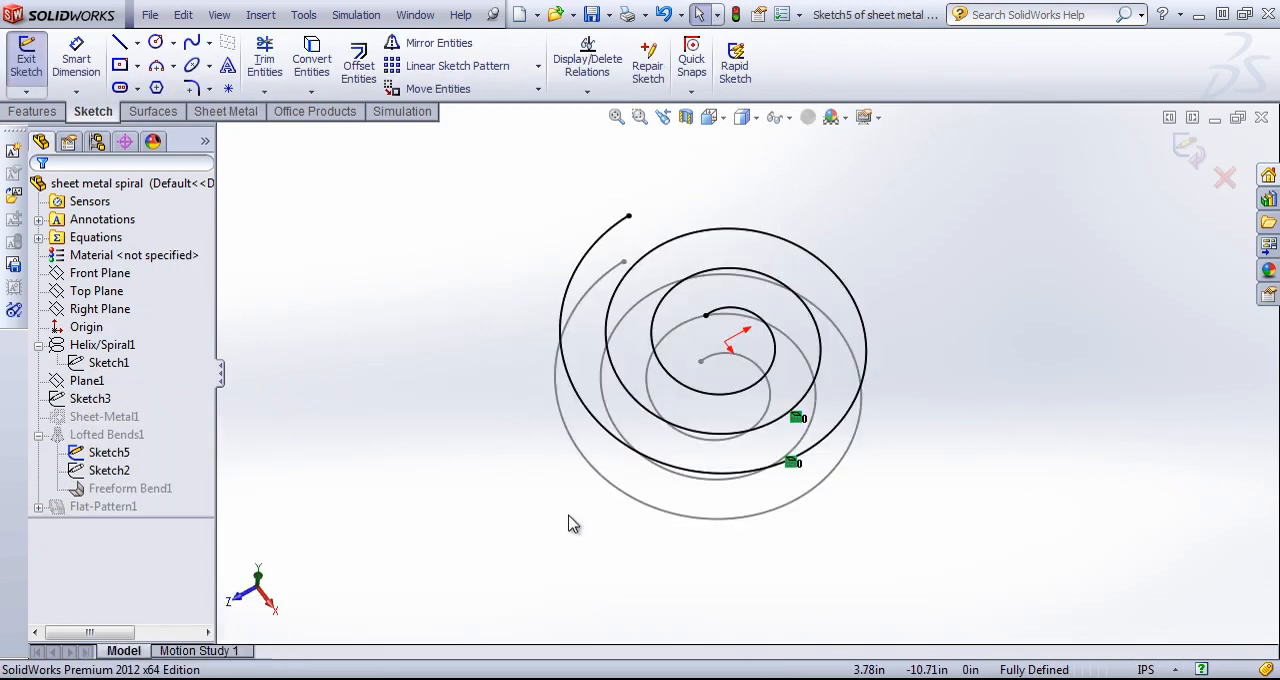
mouse_move(568, 523)
middle_down()
mouse_move(557, 383)
mouse_move(643, 400)
mouse_move(676, 430)
middle_up()
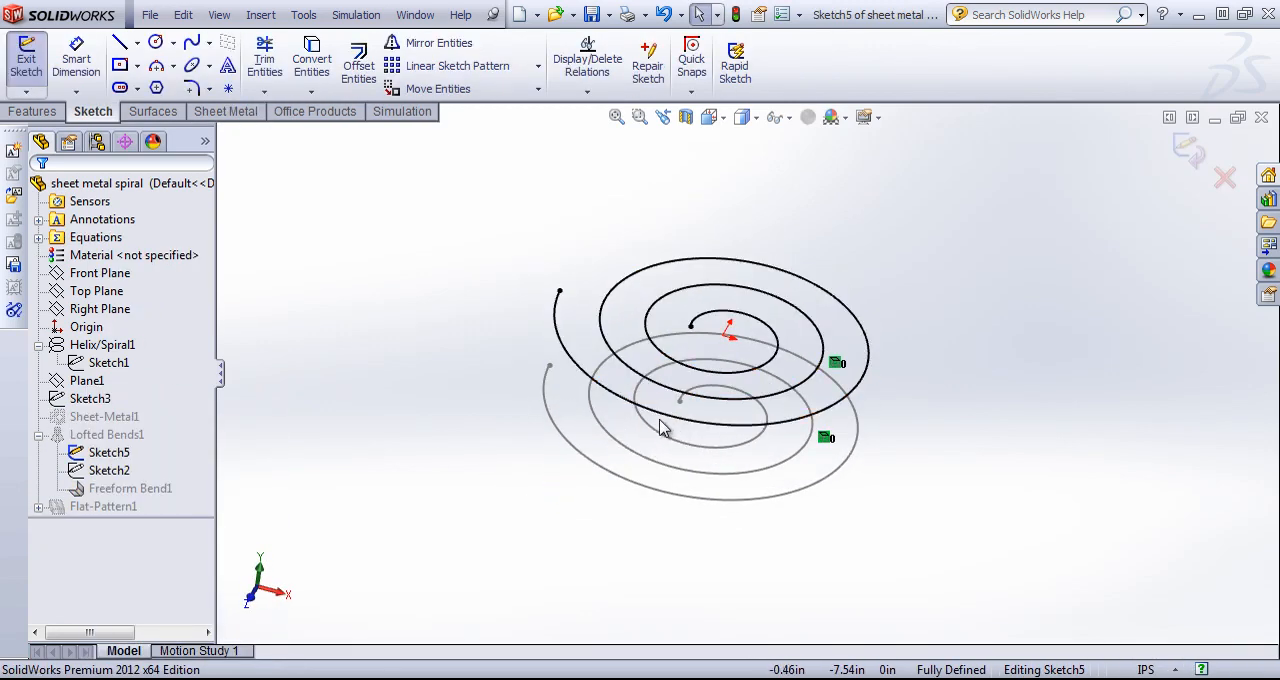
click(1192, 150)
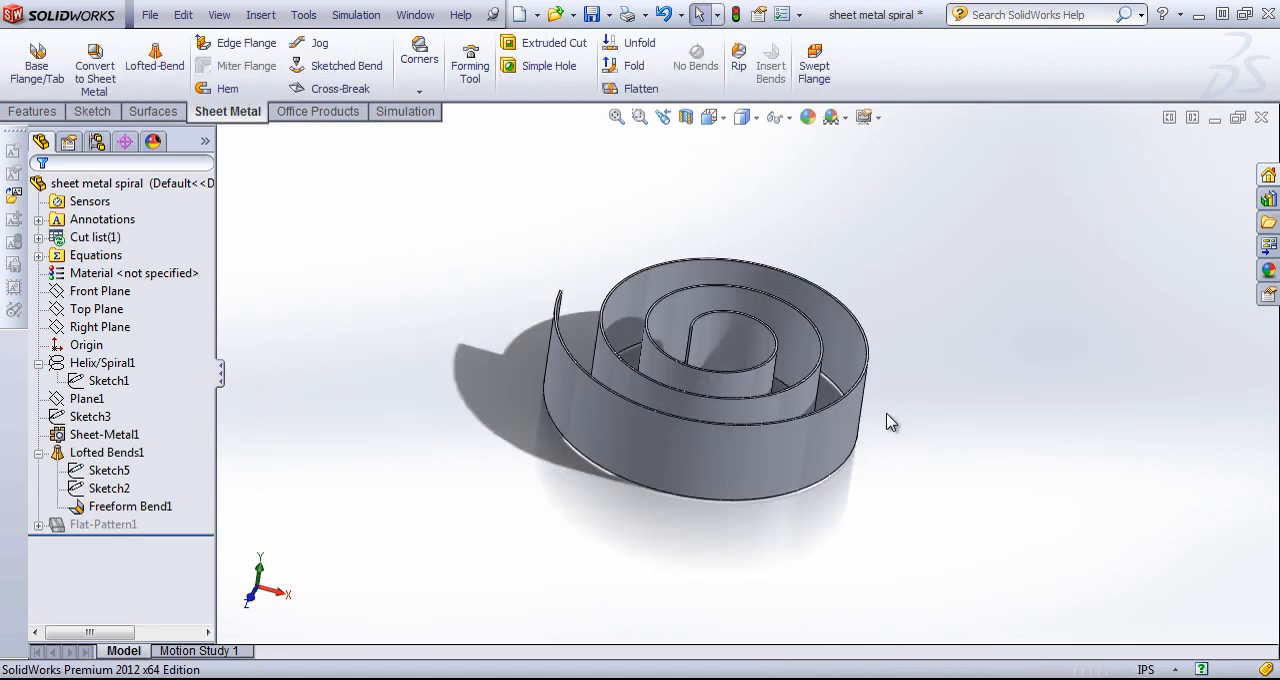
mouse_move(886, 420)
middle_down()
mouse_move(846, 497)
mouse_move(667, 471)
middle_up()
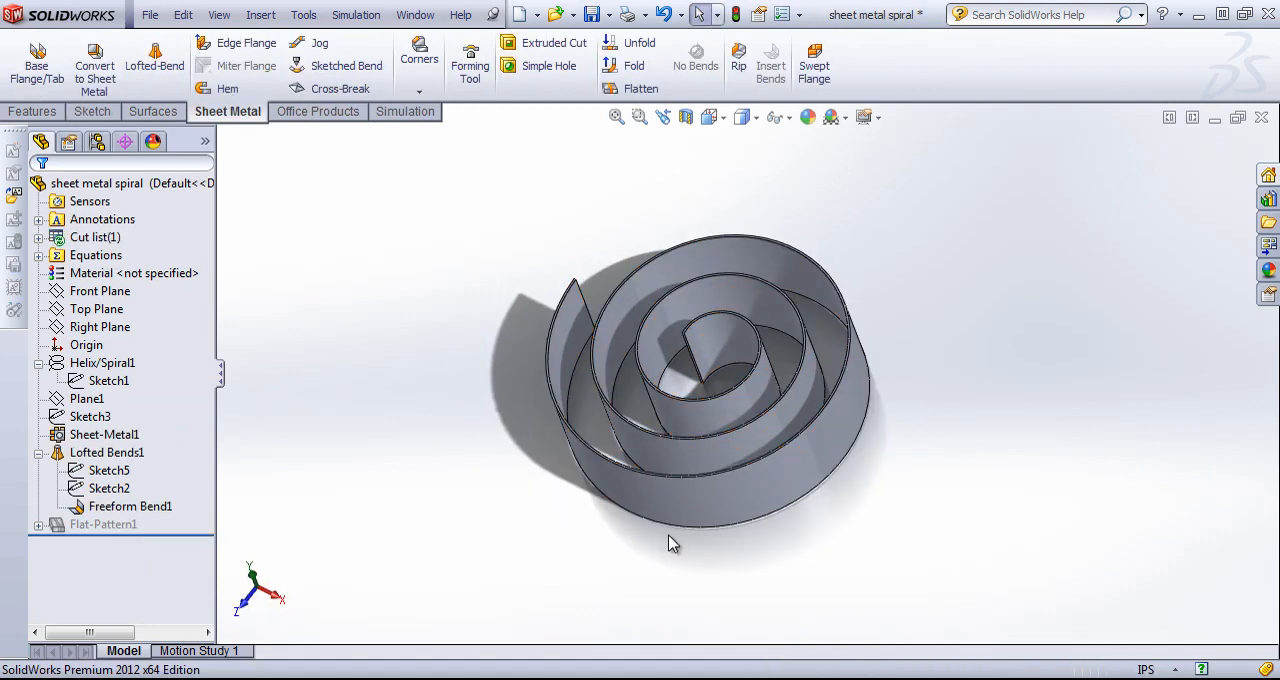
middle_drag(669, 543, 771, 586)
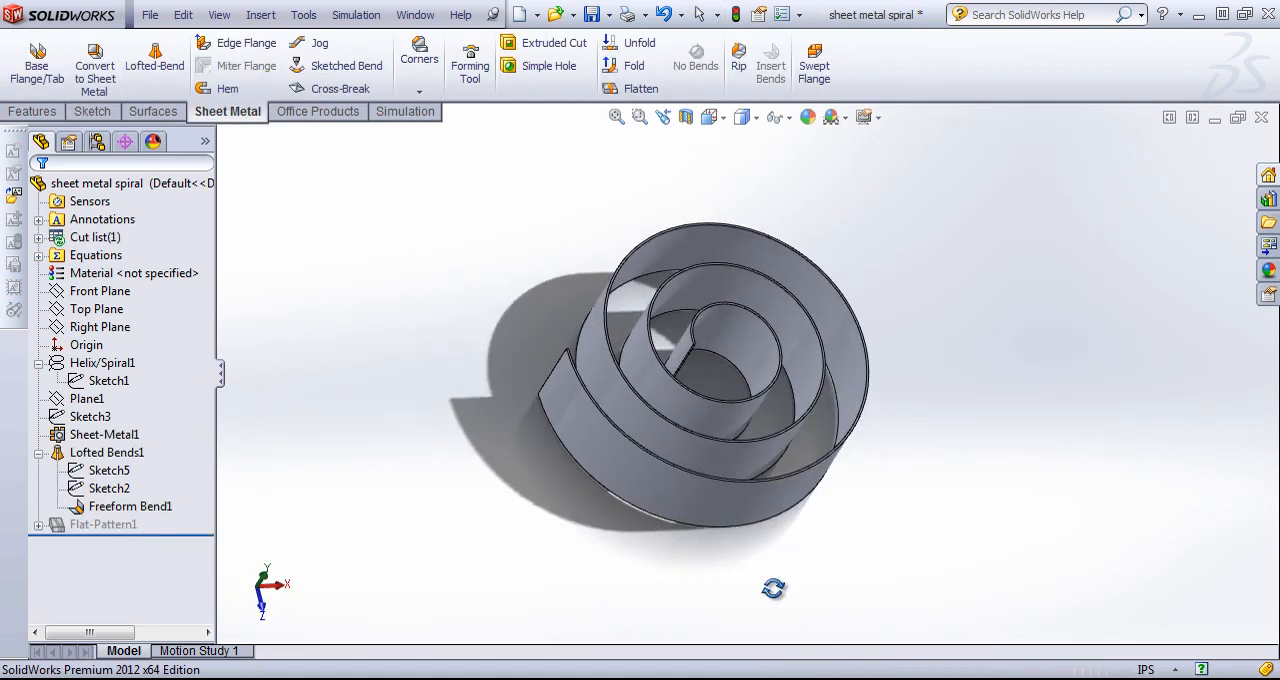
middle_drag(791, 200, 785, 292)
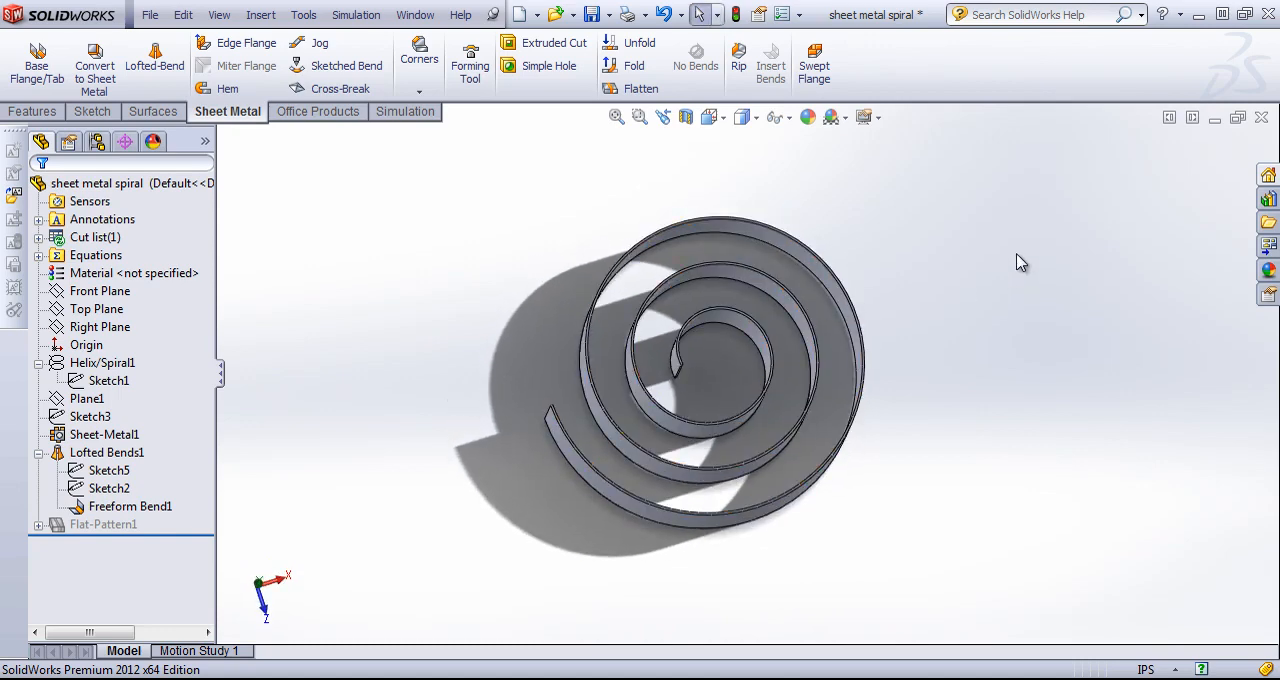